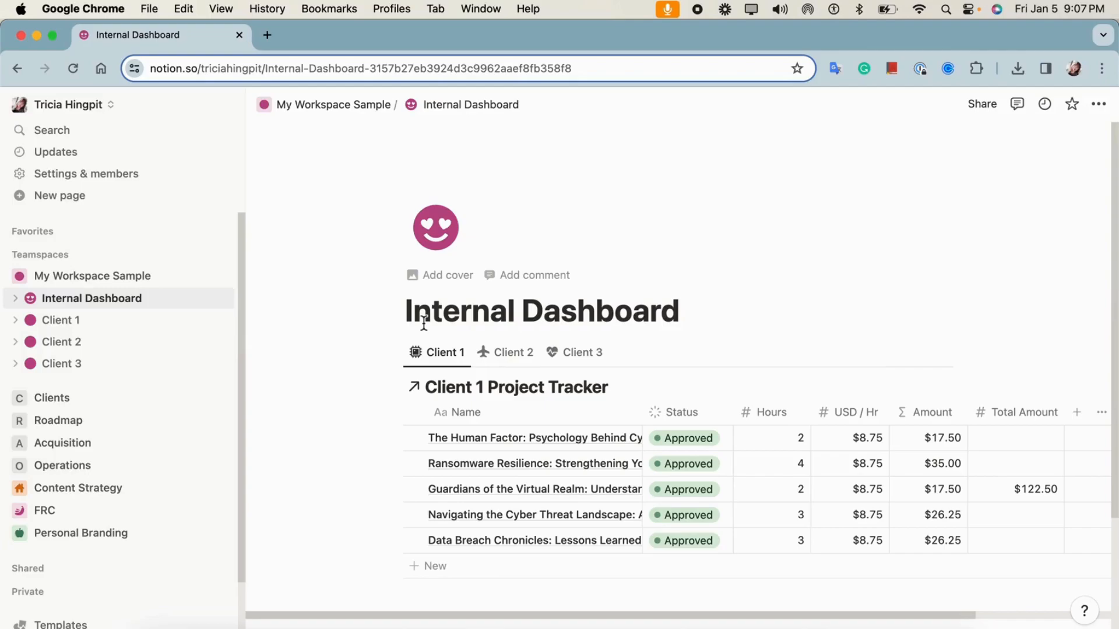
scroll(489, 555, "down", 3)
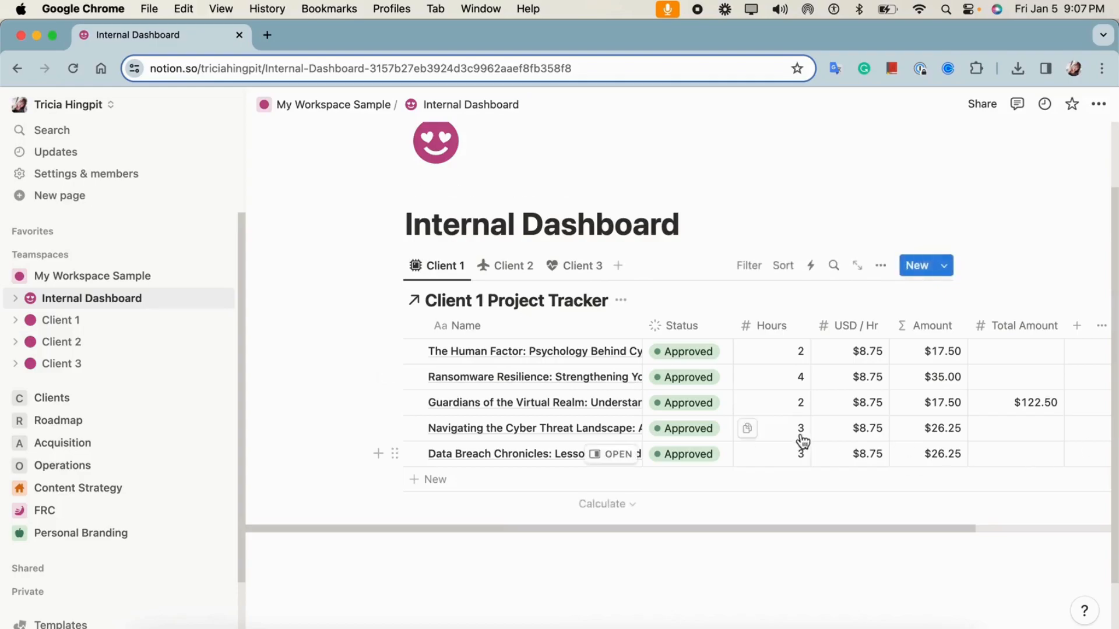
left_click(519, 571)
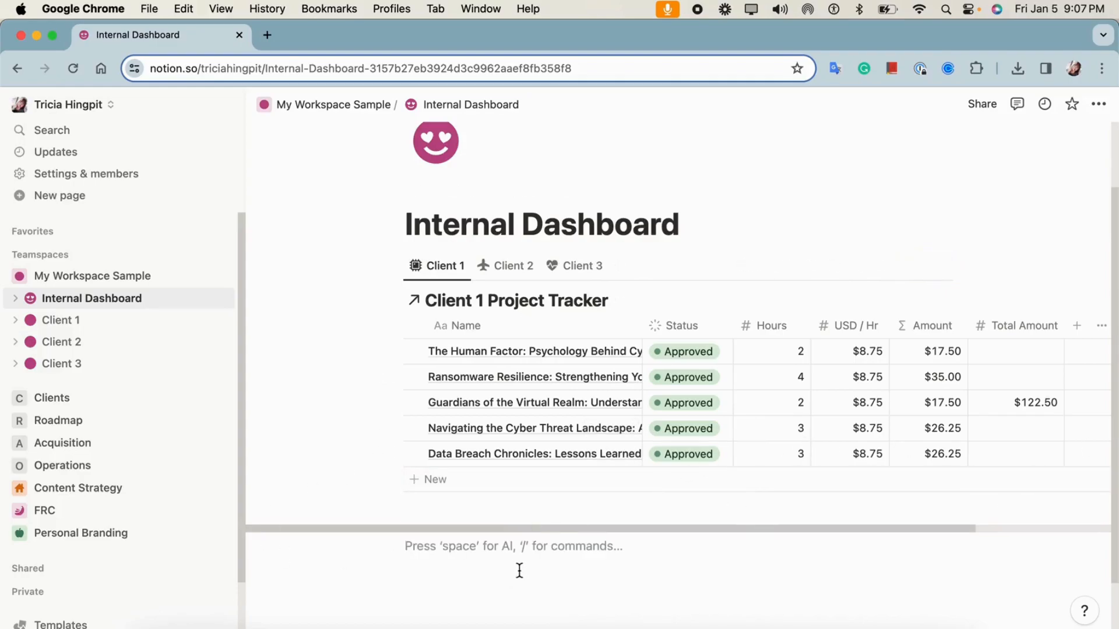
key("Return")
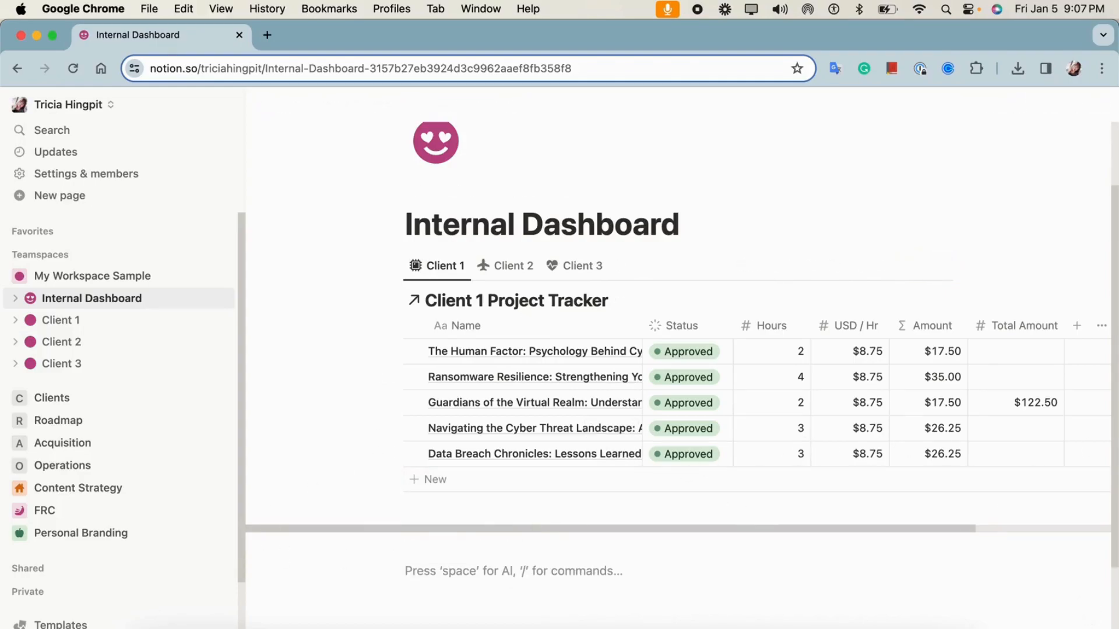
type("tEXT")
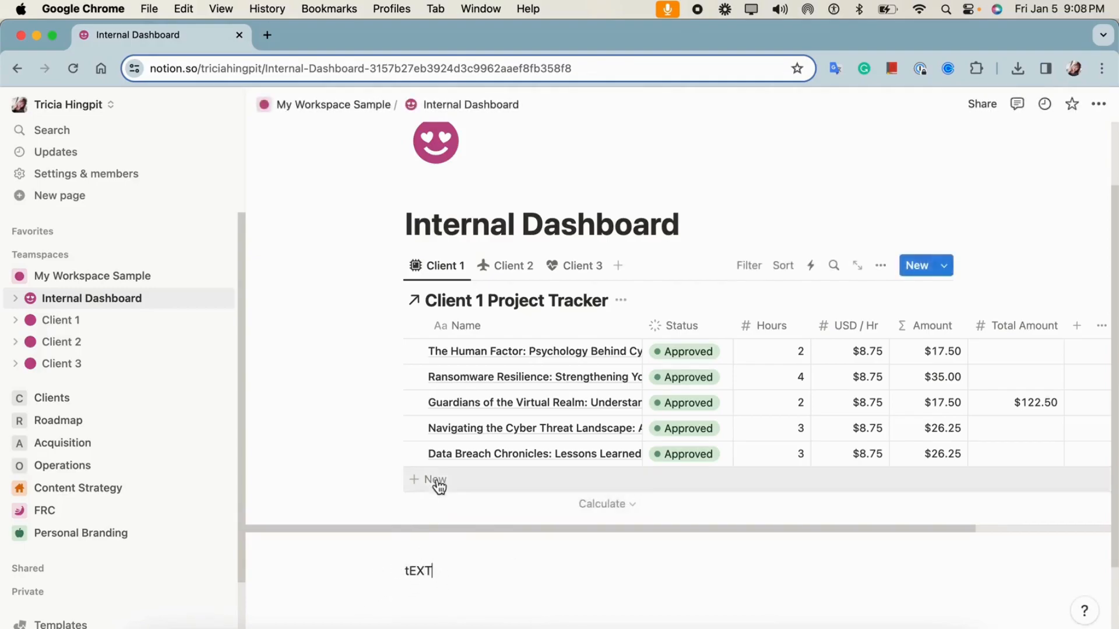
left_click_drag(434, 571, 405, 573)
key("BackSpace")
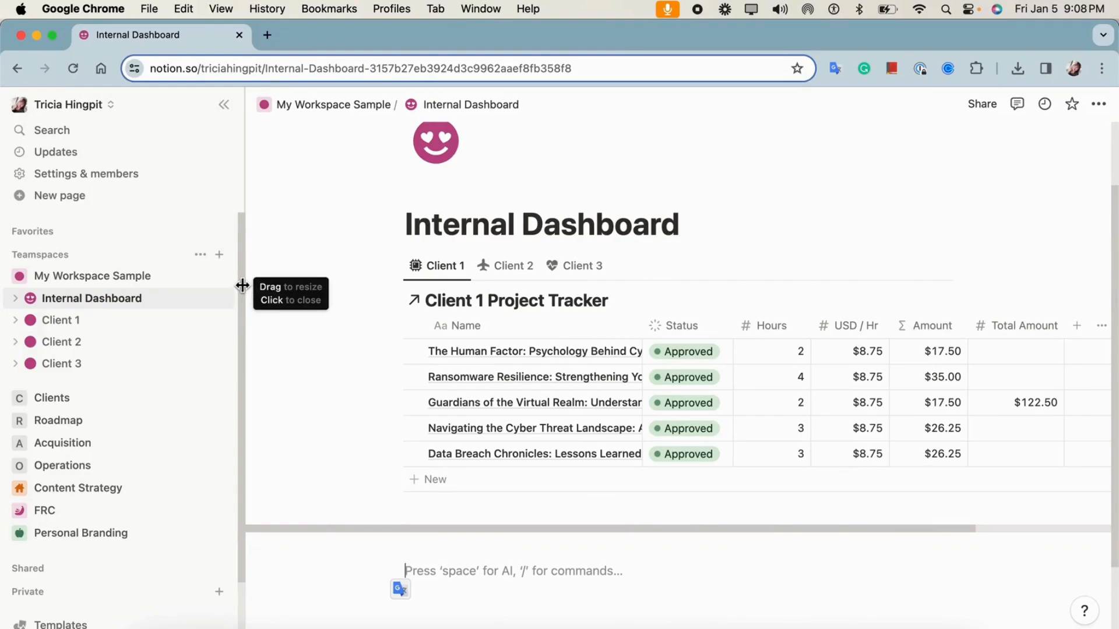
Step: Create an open teamspace named My Workspace Sample 2 without inviting anyone
left_click(220, 257)
left_click(434, 307)
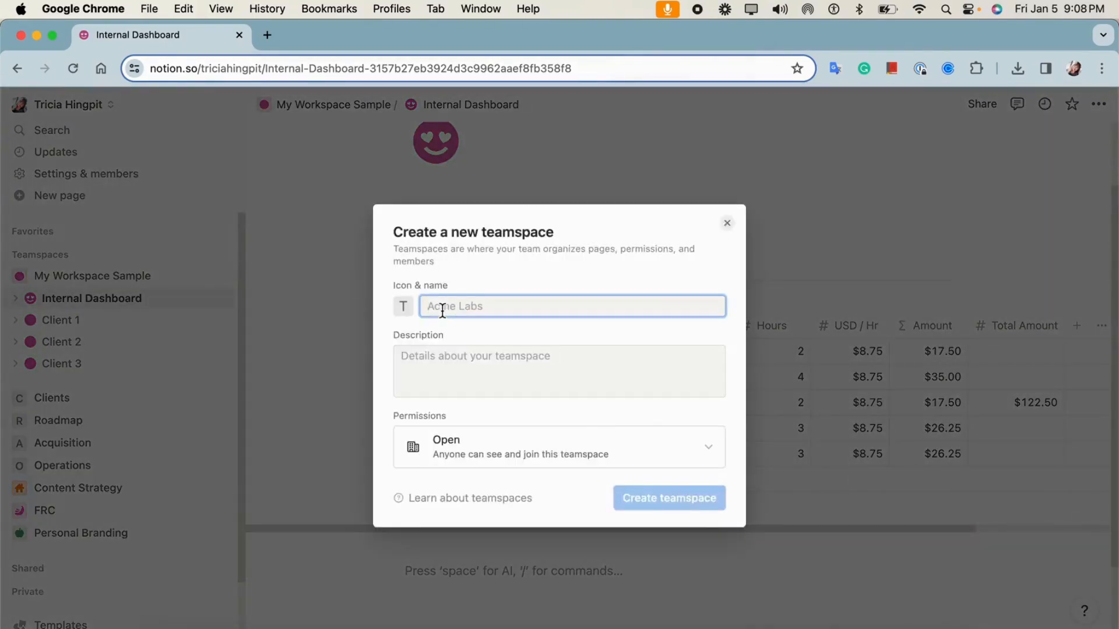
type("mYU")
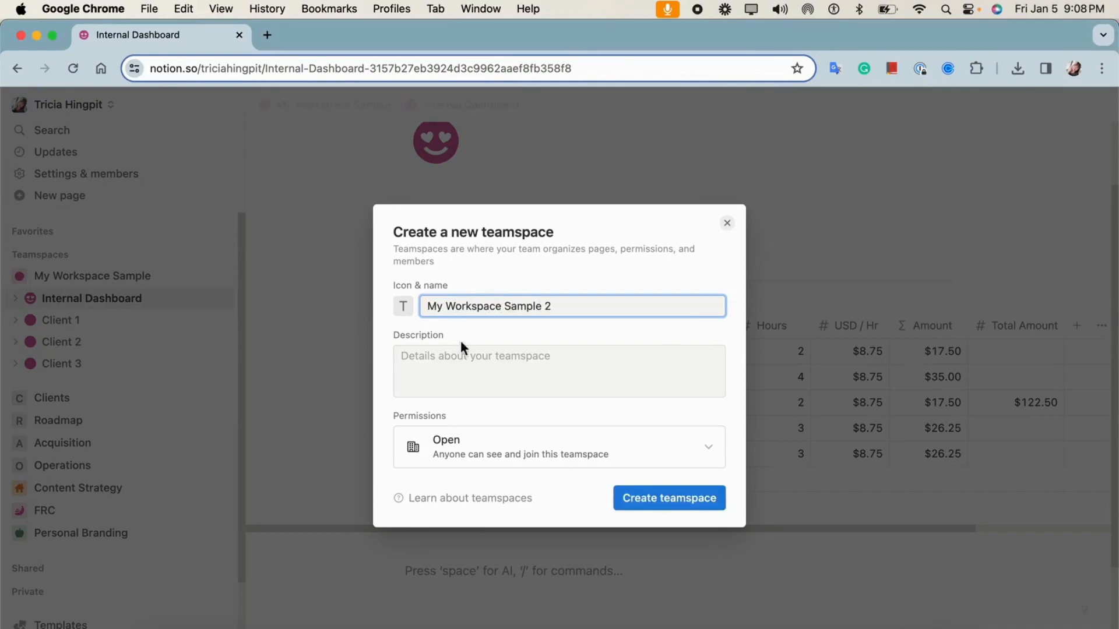
left_click(685, 497)
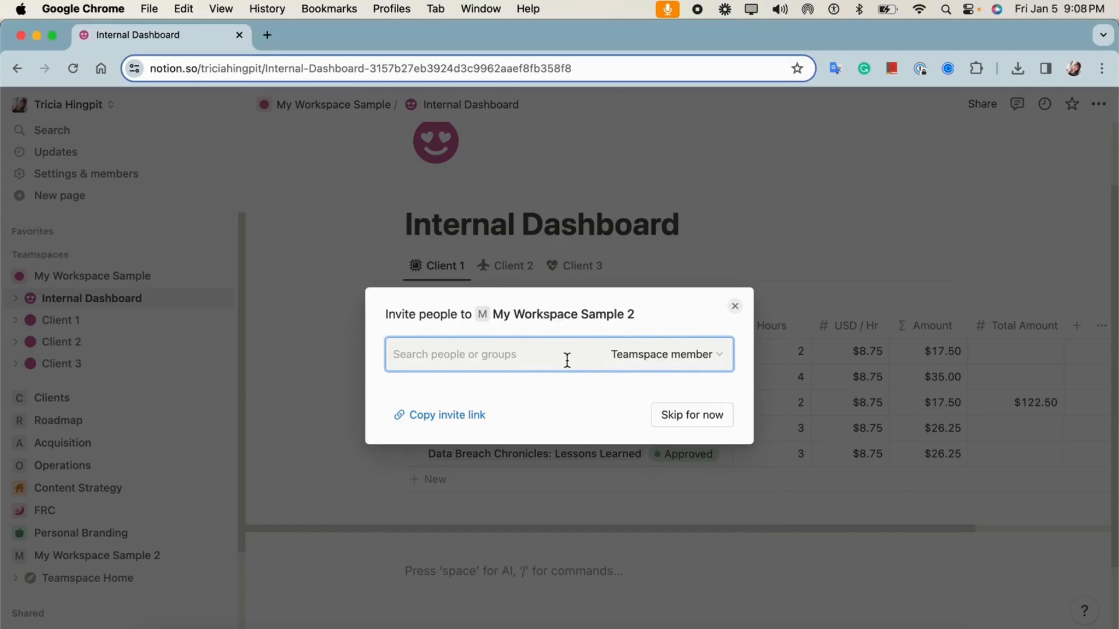
left_click(679, 425)
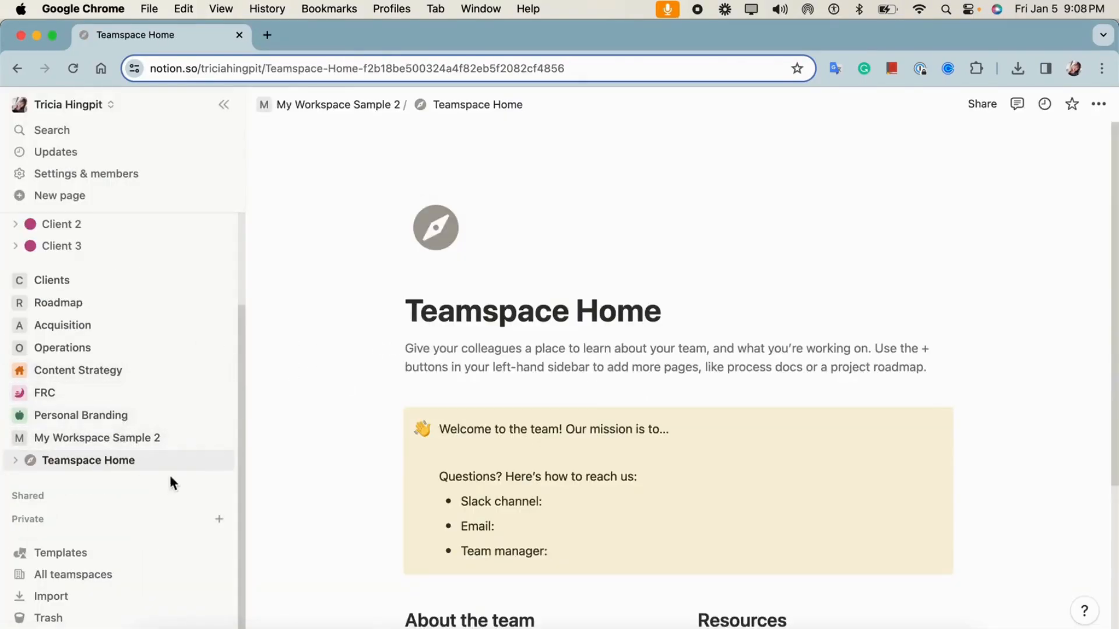
Step: Delete the Teamspace Home page from My Workspace Sample 2 and move that teamspace above My Workspace Sample
scroll(174, 474, "up", 1)
scroll(172, 475, "up", 3)
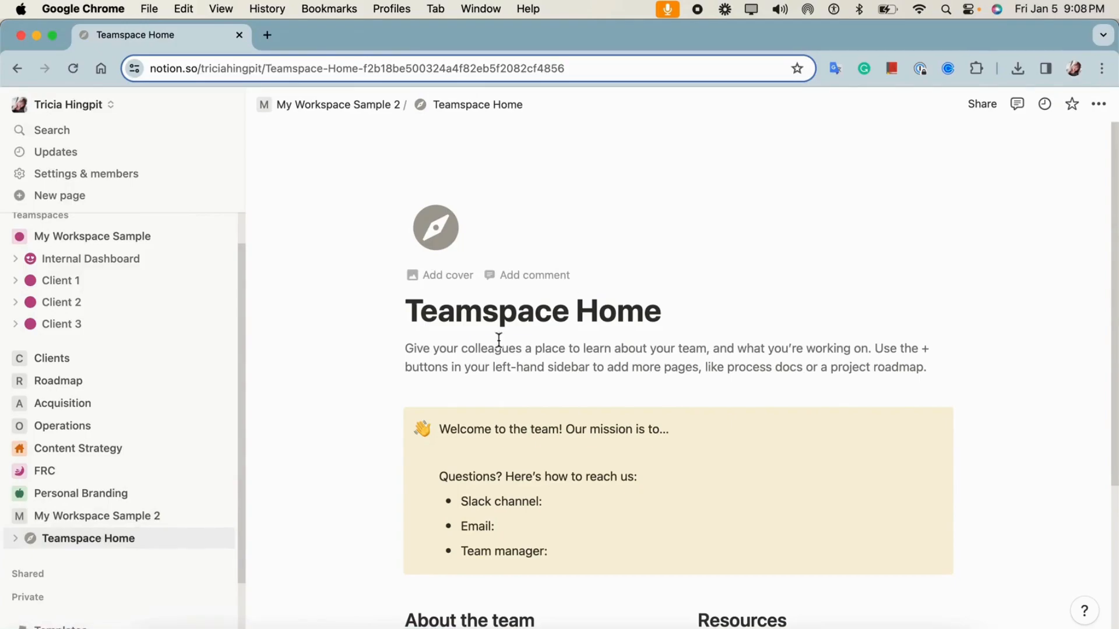
left_click(201, 539)
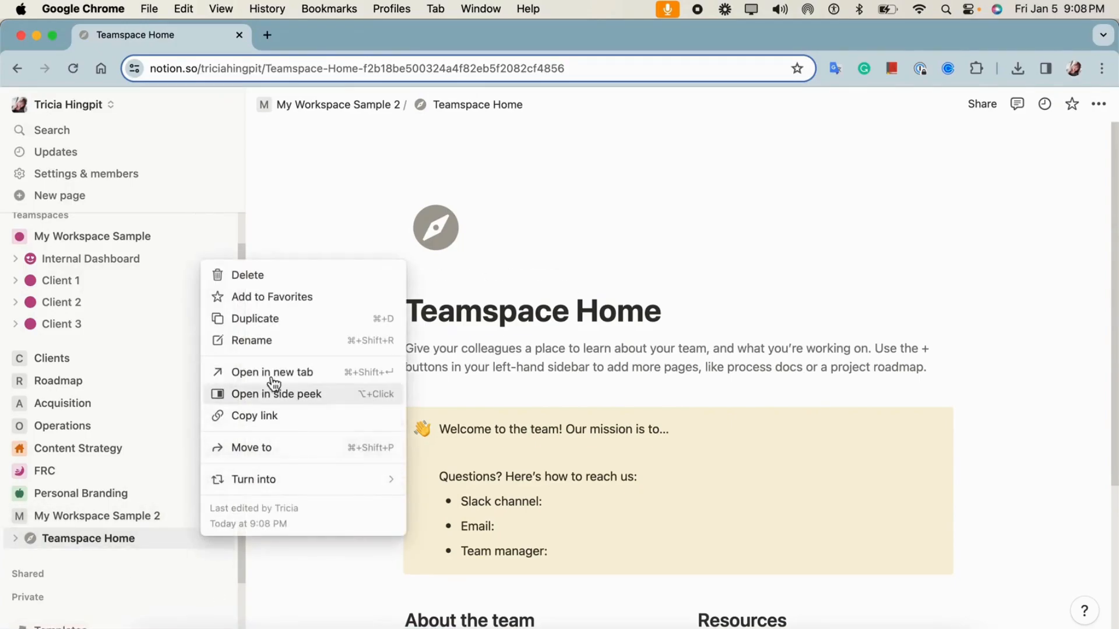
left_click(256, 277)
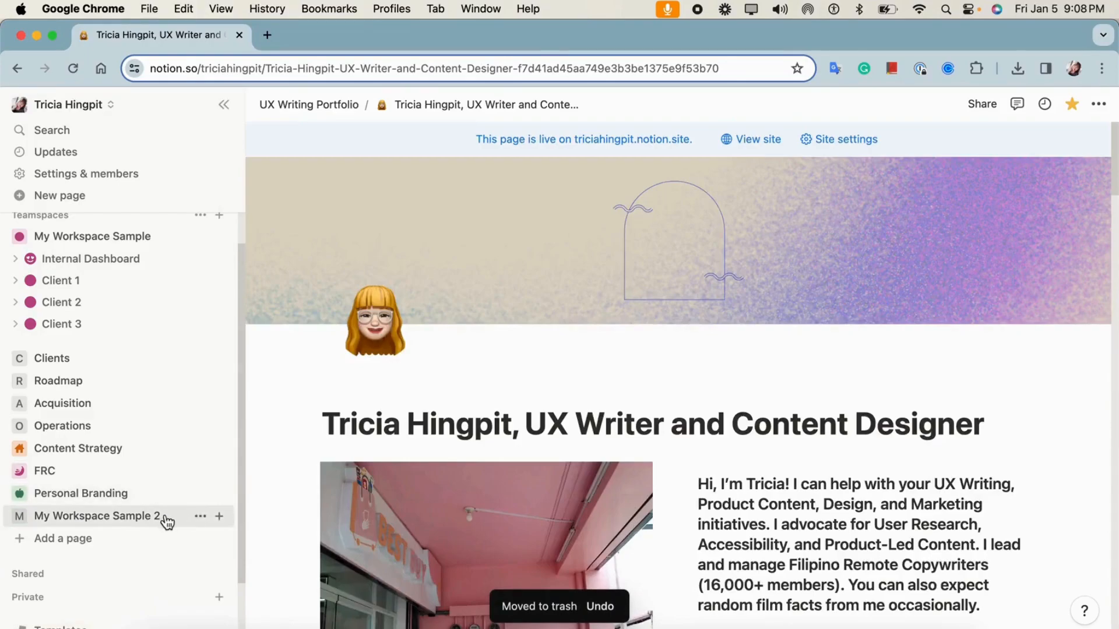
left_click_drag(166, 521, 180, 250)
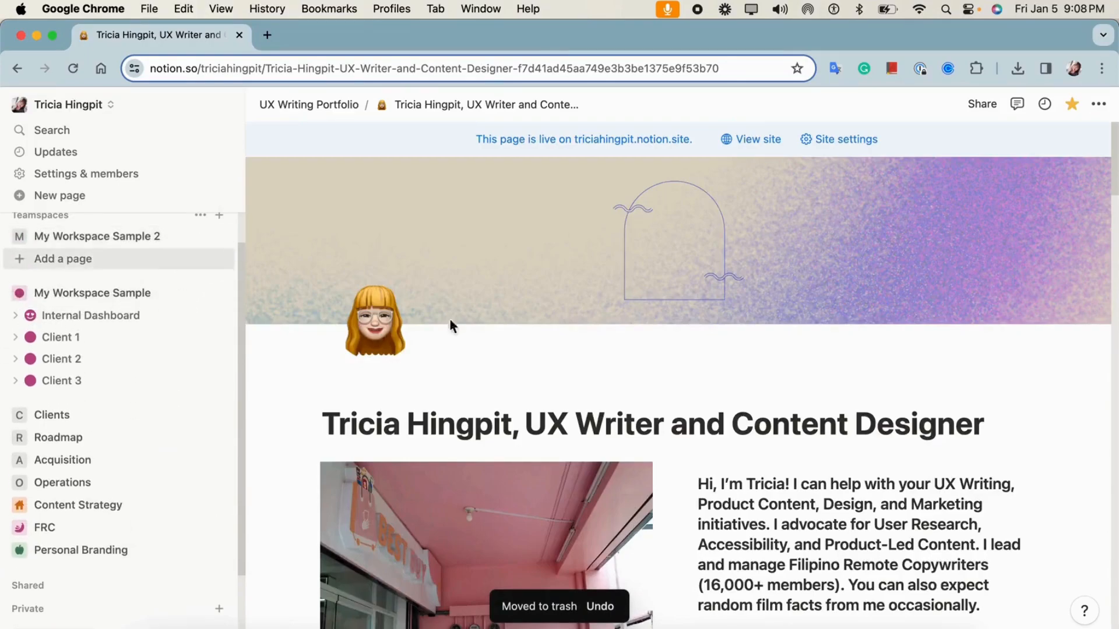
Step: Set the icon of the My Workspace Sample 2 teamspace to a yellow filled circle
left_click(23, 239)
left_click(23, 240)
left_click(201, 237)
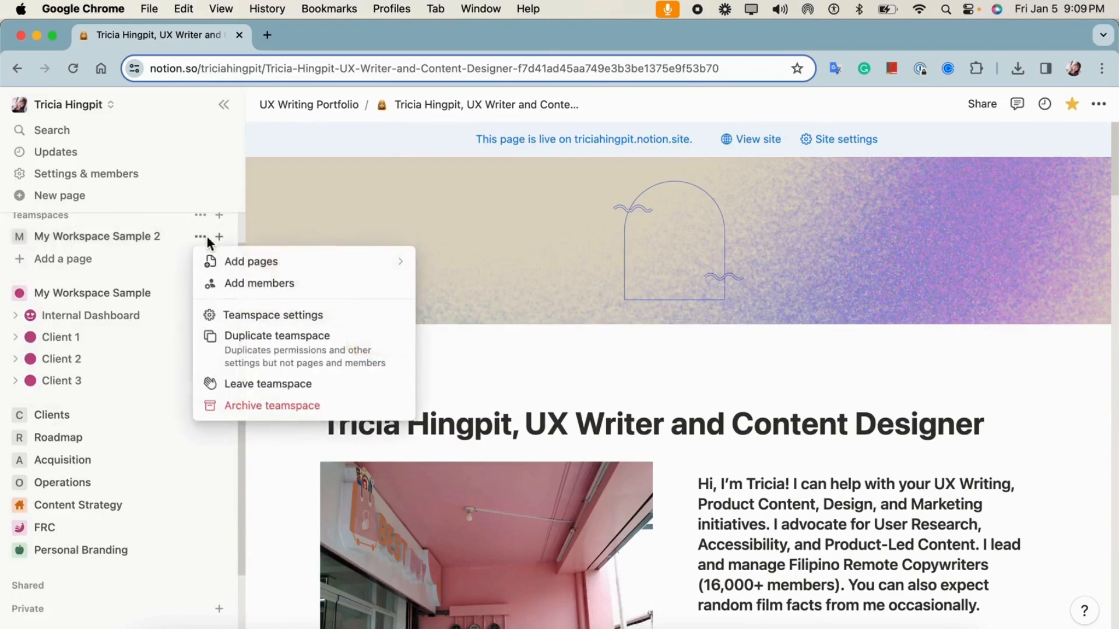
left_click(266, 315)
left_click(375, 178)
left_click(366, 262)
left_click(504, 328)
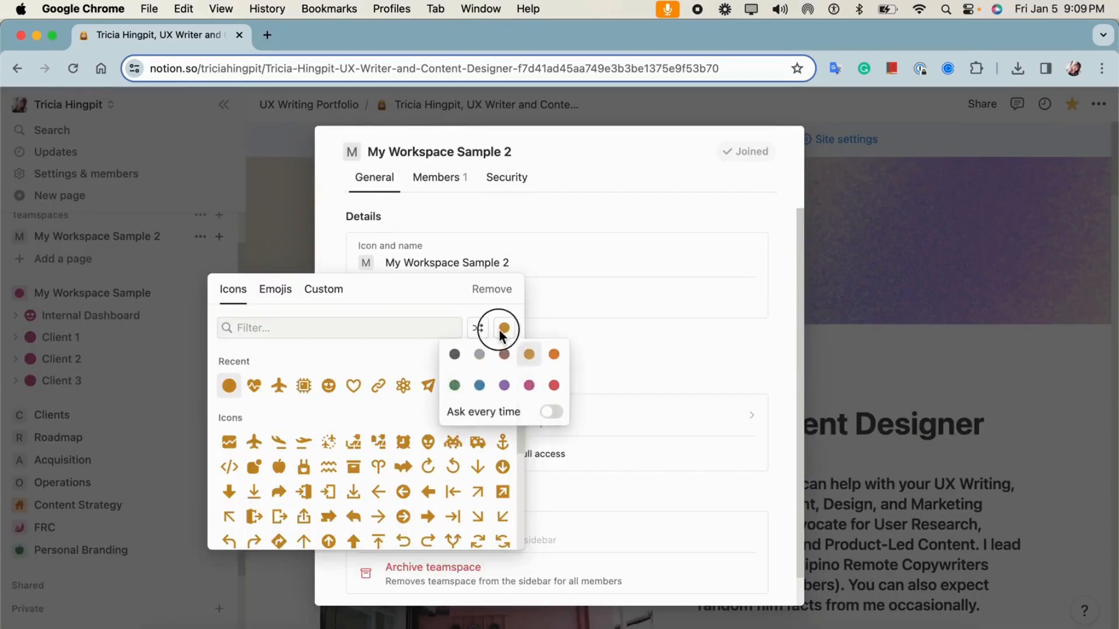
left_click(229, 385)
left_click(283, 239)
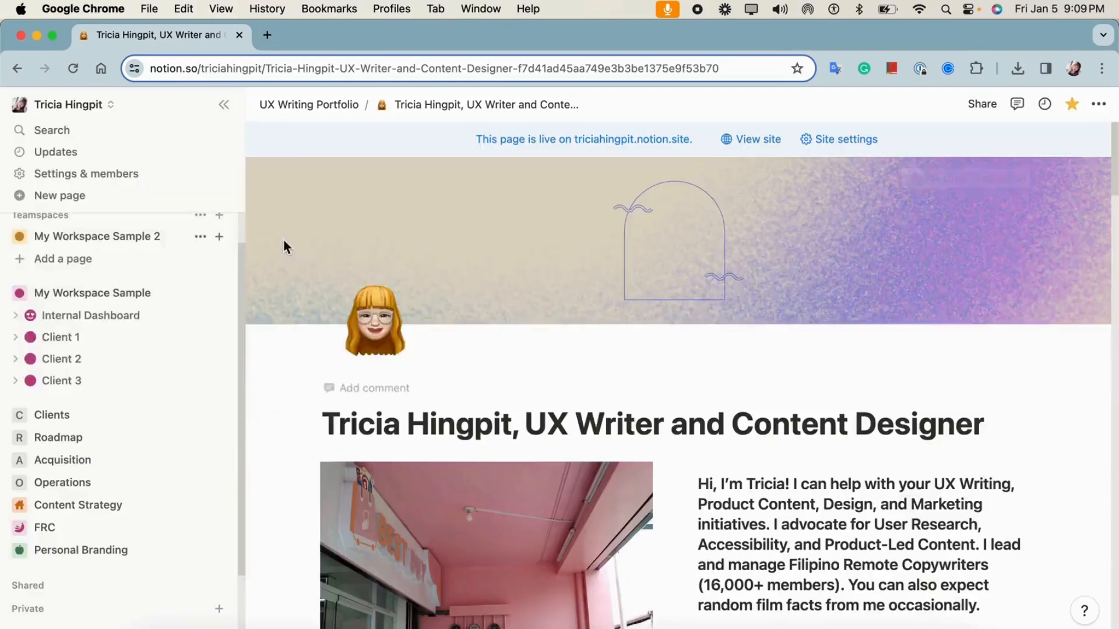
Step: Add a new page titled Client 1 to the My Workspace Sample 2 teamspace
scroll(120, 255, "up", 1)
left_click(119, 254)
left_click(119, 253)
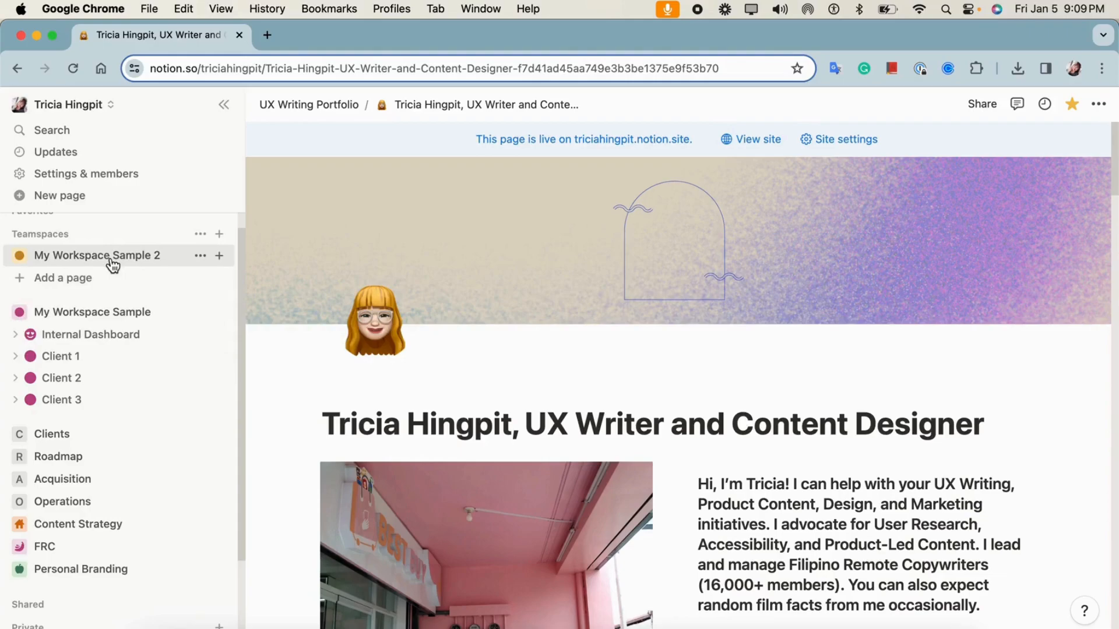
left_click(220, 256)
left_click(257, 281)
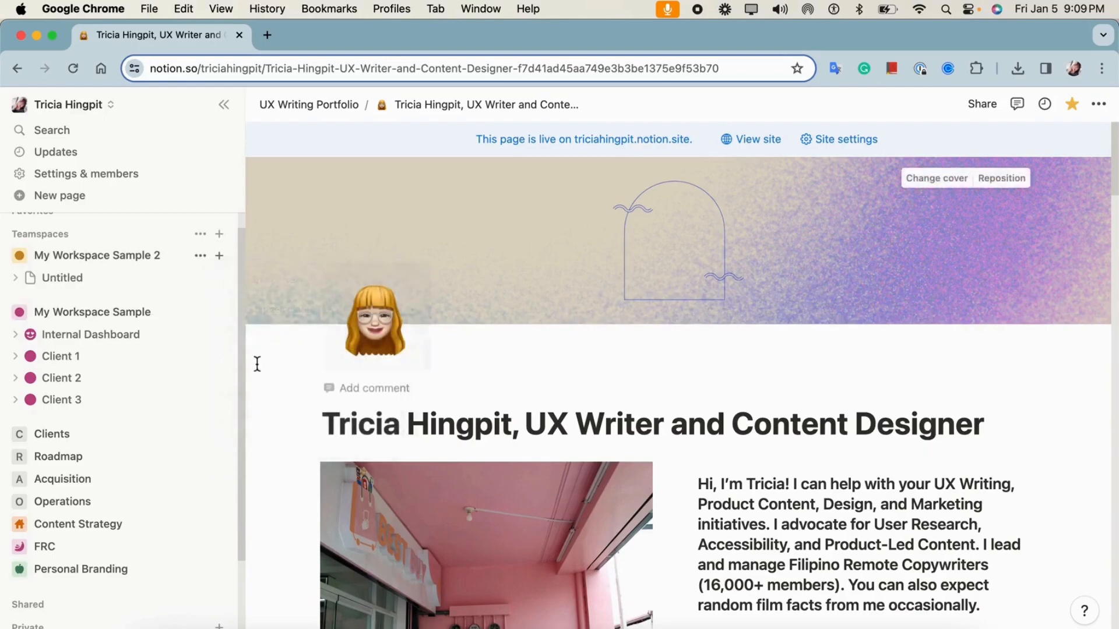
type("Client 1")
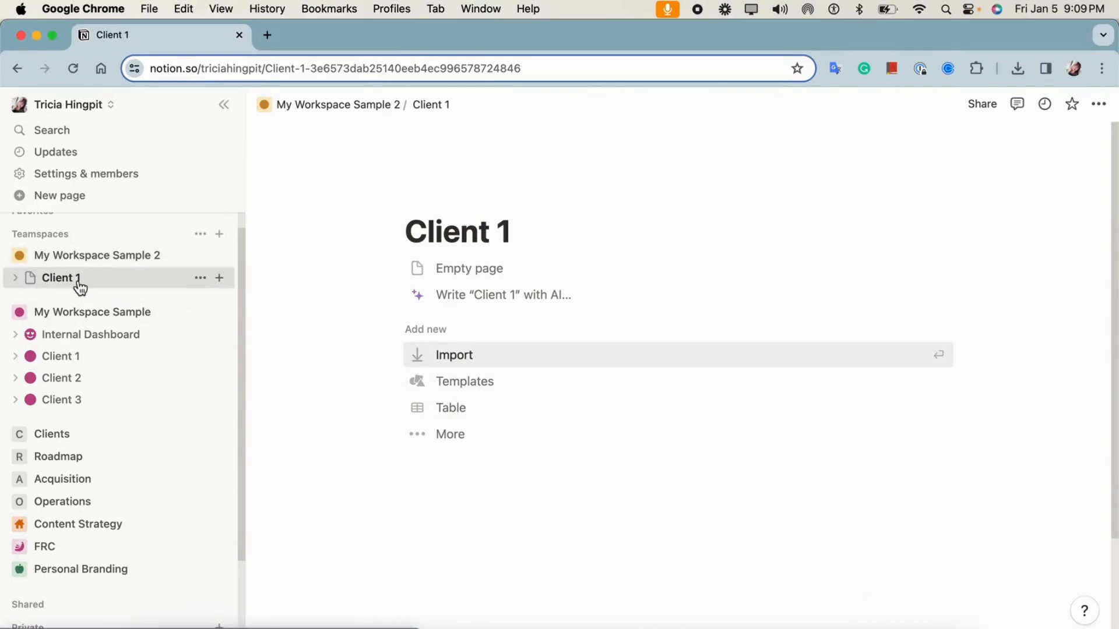
Step: Add a second page titled Client 2 to the My Workspace Sample 2 teamspace
left_click(219, 256)
left_click(240, 280)
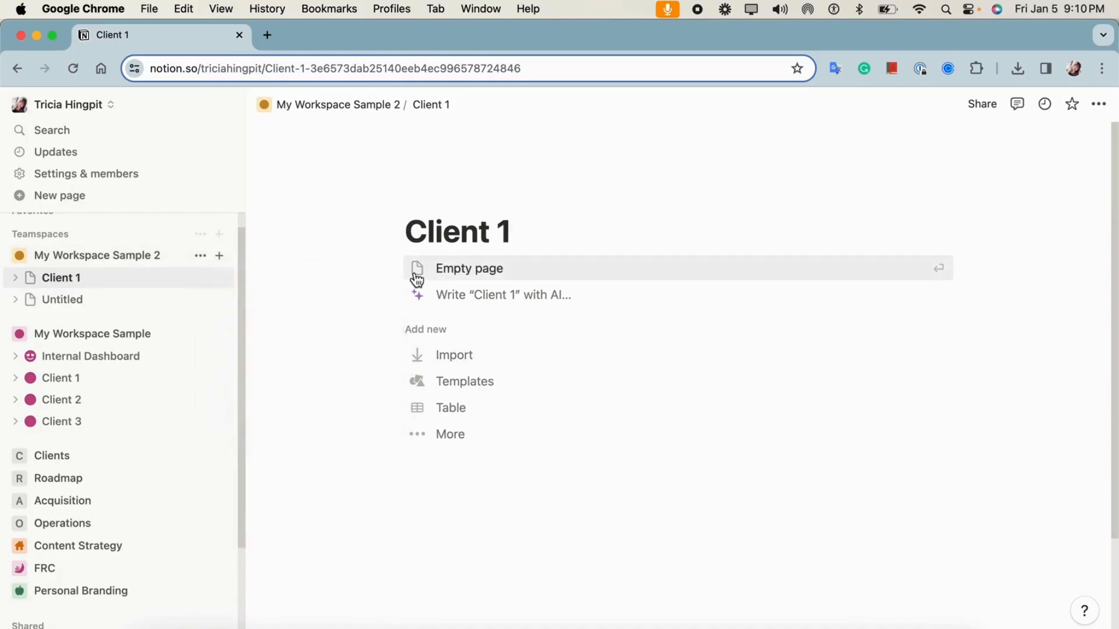
type("Client 2")
key("Return")
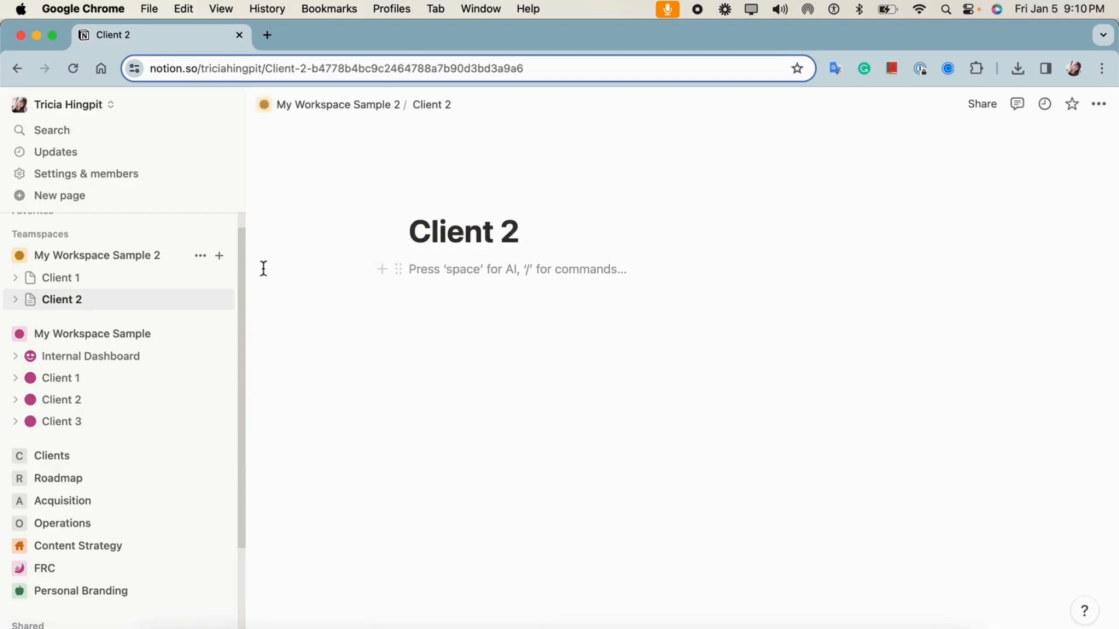
Step: Add a third page titled Client 3 to the My Workspace Sample 2 teamspace
left_click(219, 256)
left_click(326, 280)
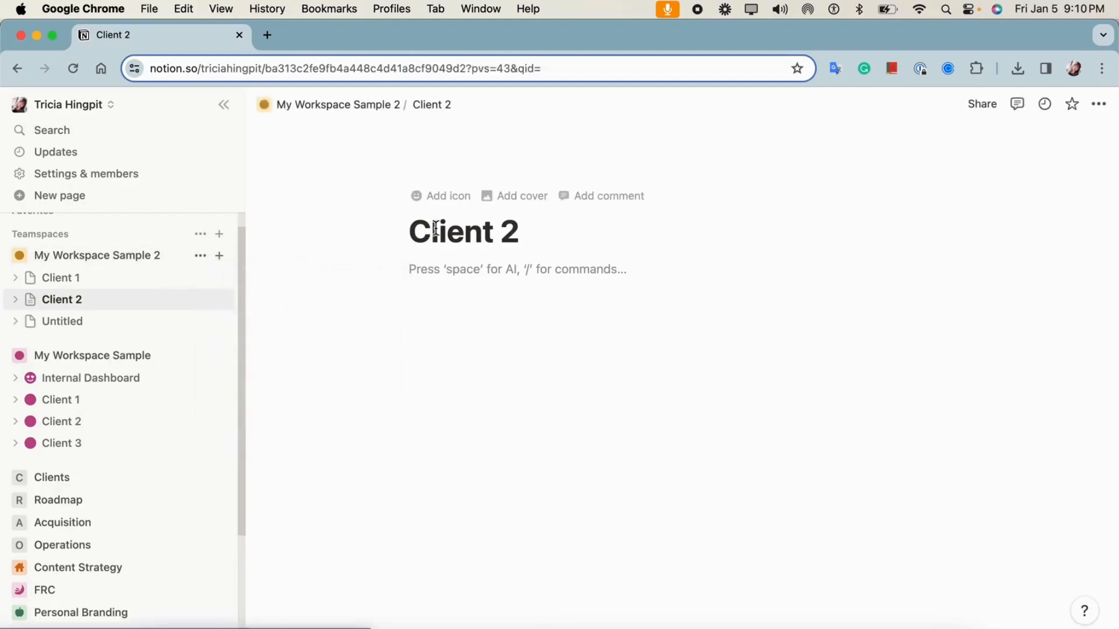
type("Client 3")
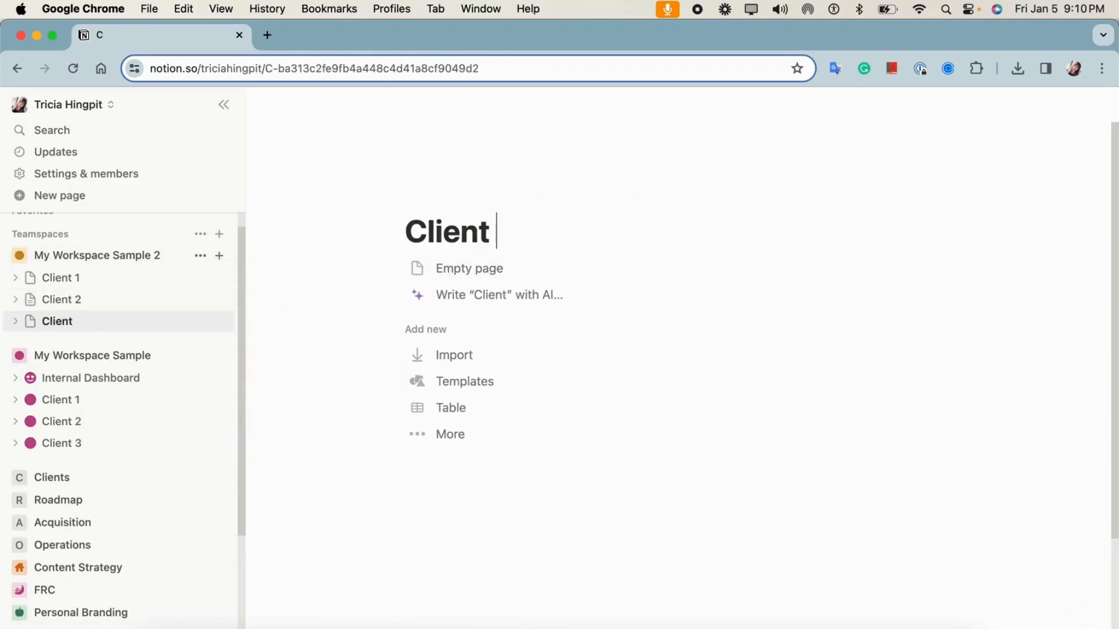
key("Return")
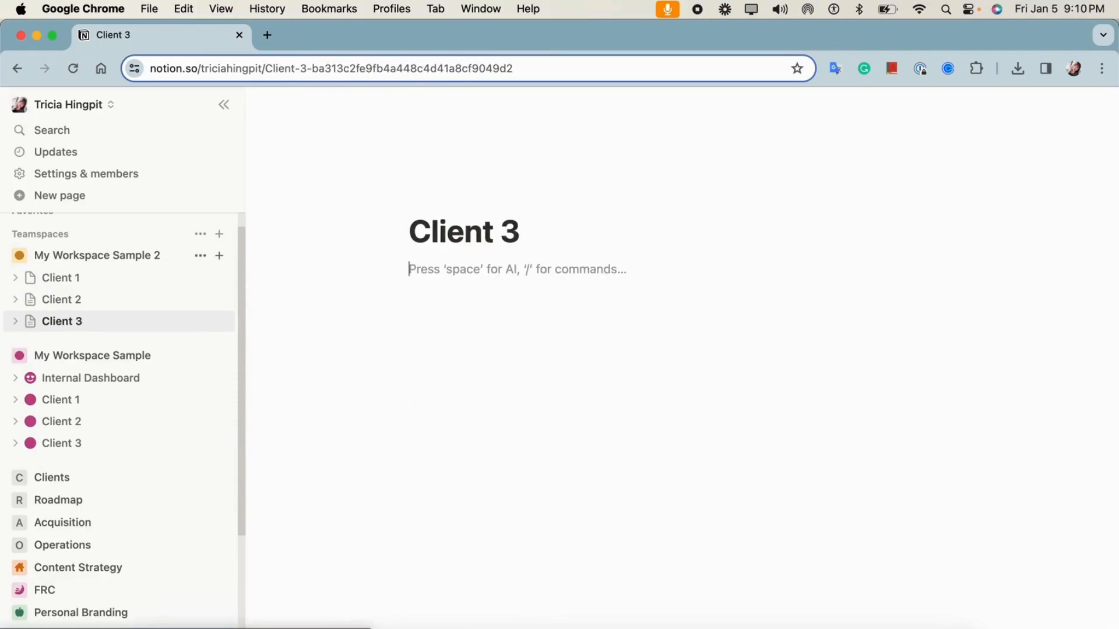
Step: Look through the three new client pages and start Client 1 as an empty page
left_click(97, 286)
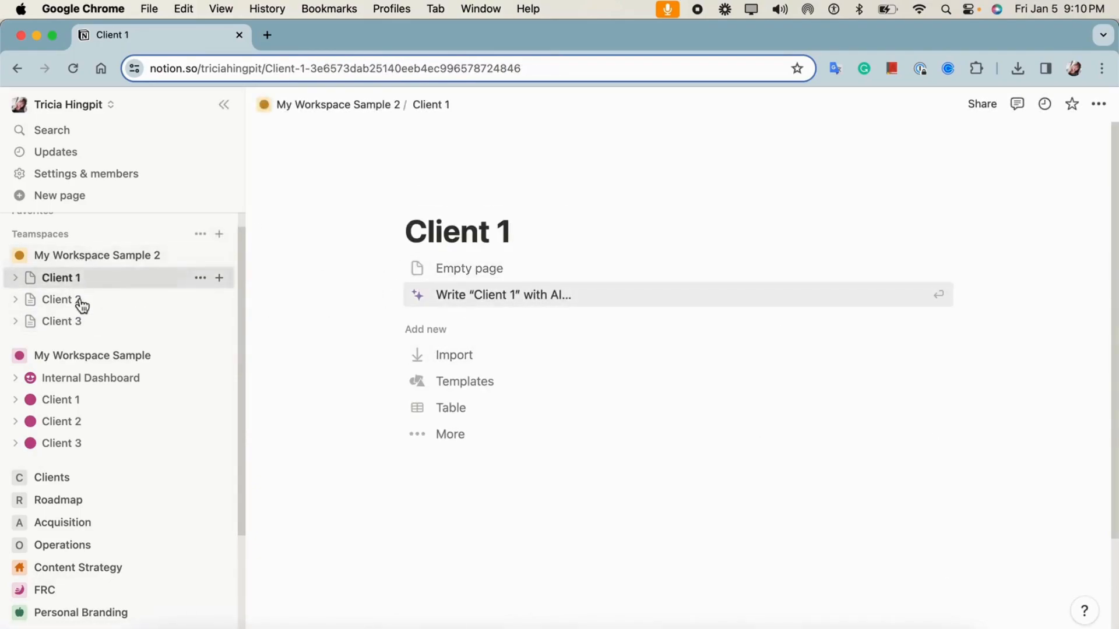
left_click(83, 303)
left_click(86, 322)
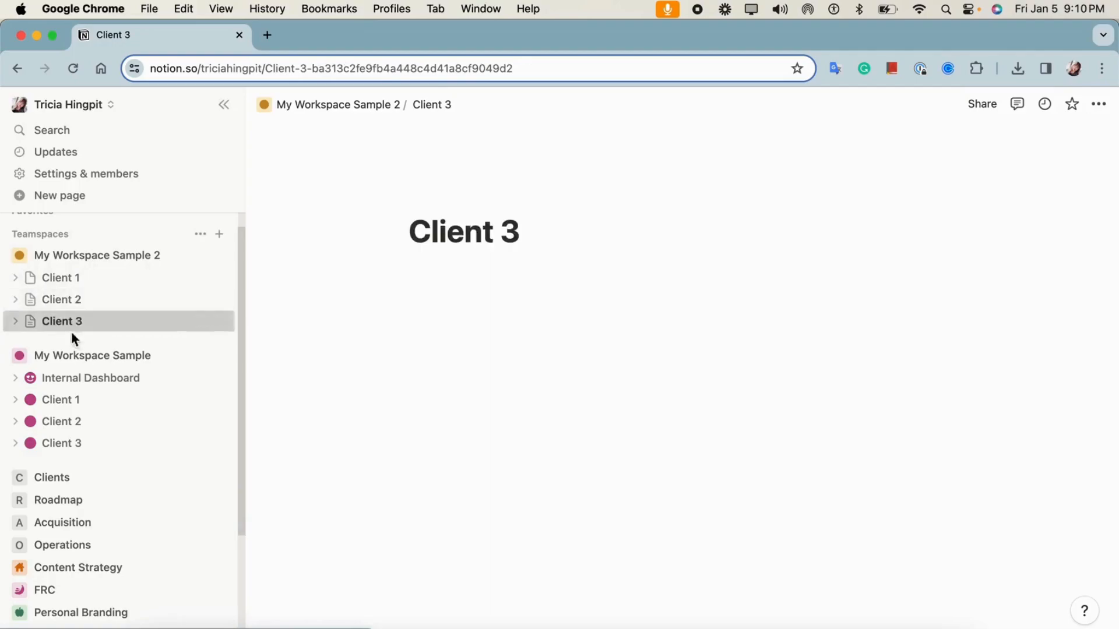
left_click(100, 281)
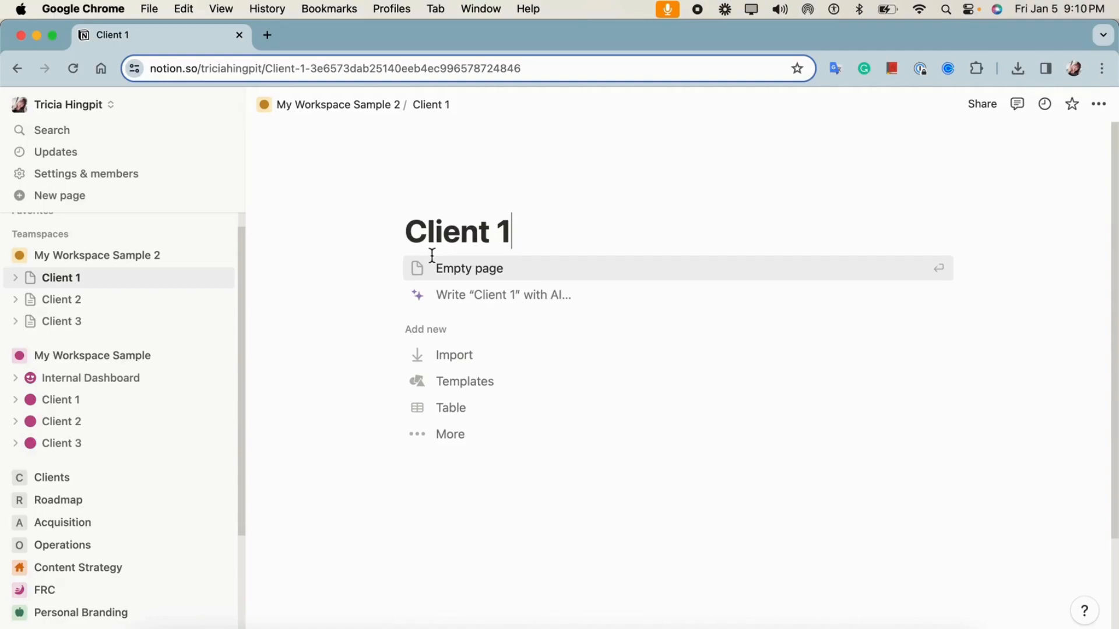
left_click(456, 269)
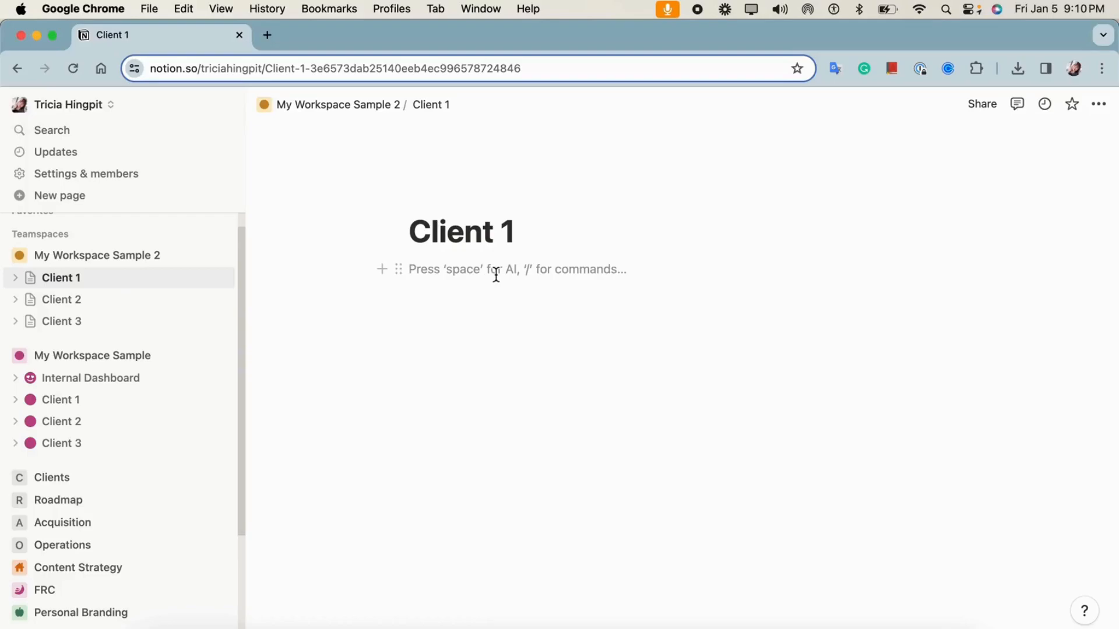
Step: Check the sample workspace's Client 1 page, then insert an inline database into the Client 1 page of My Workspace Sample 2
left_click(65, 401)
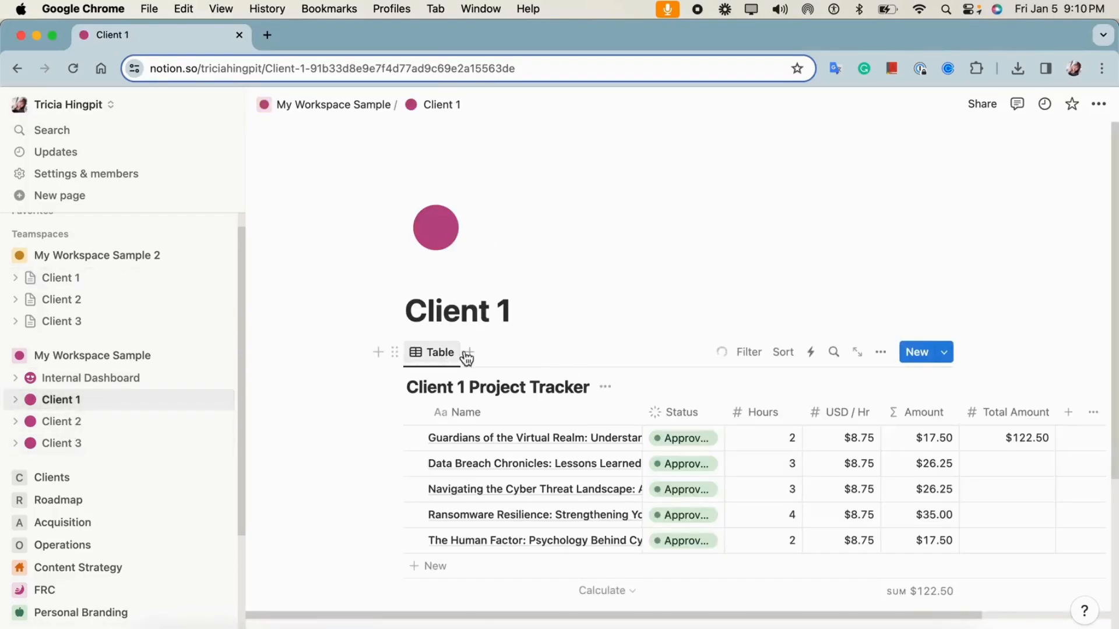
left_click(70, 279)
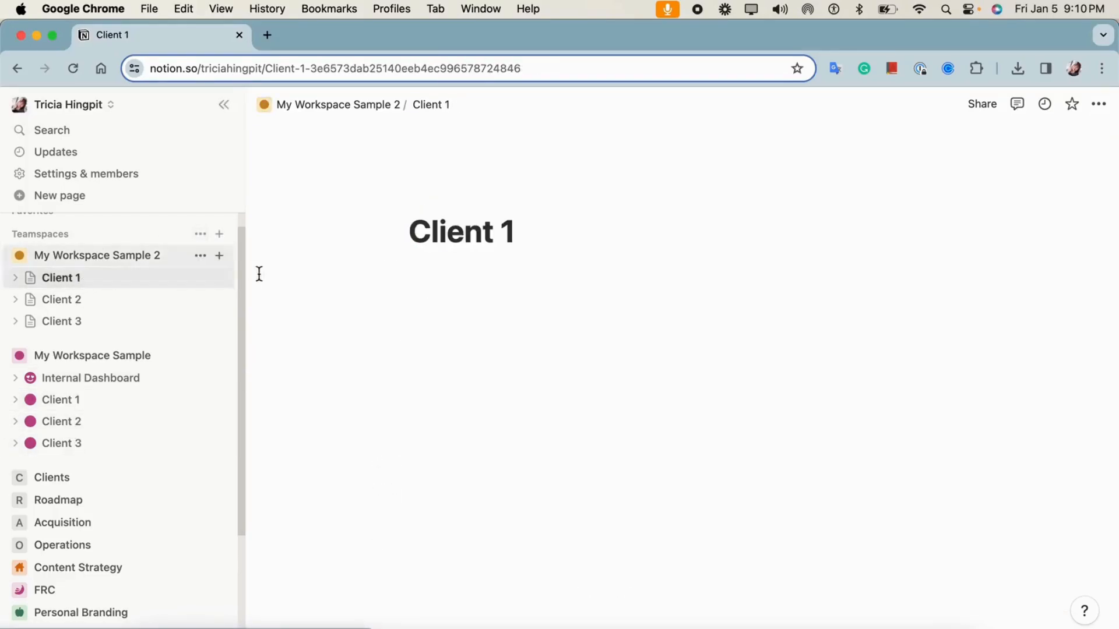
left_click(465, 270)
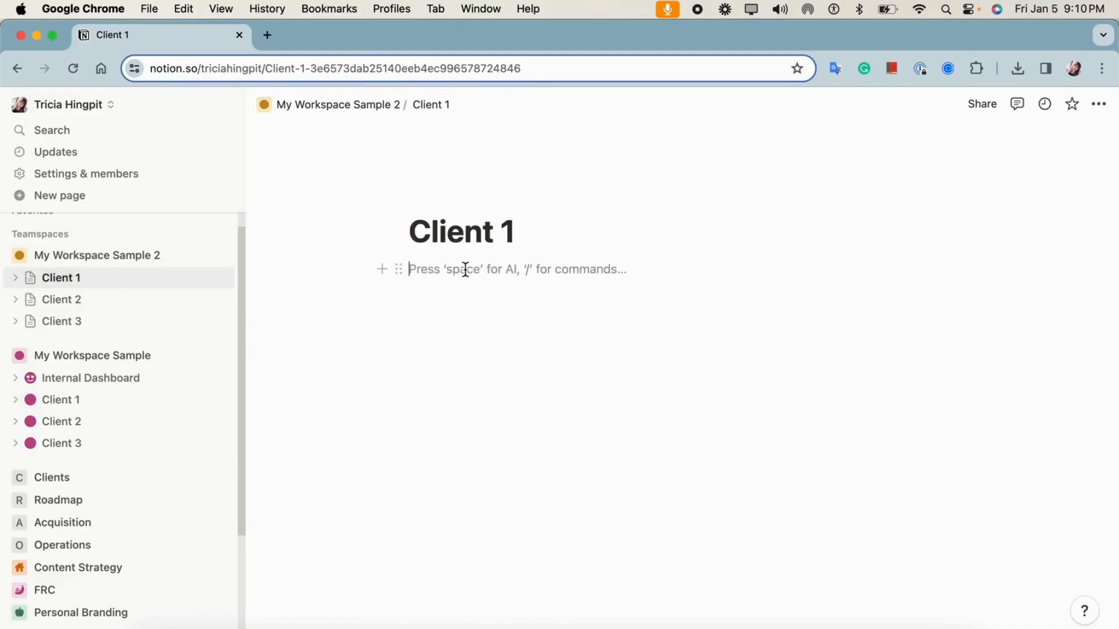
type("/")
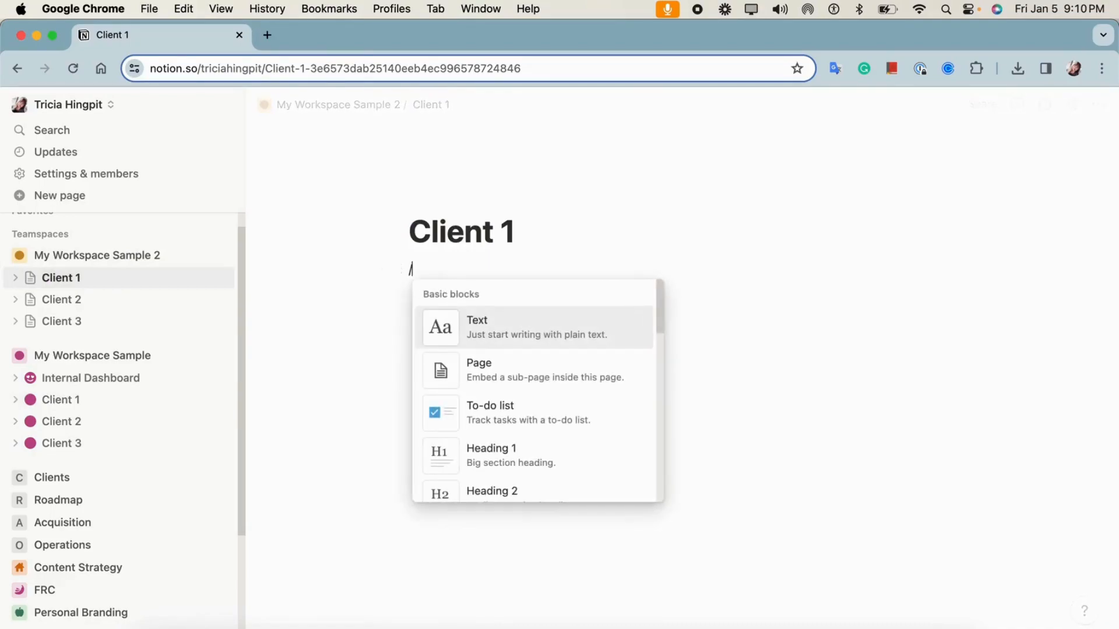
type("data")
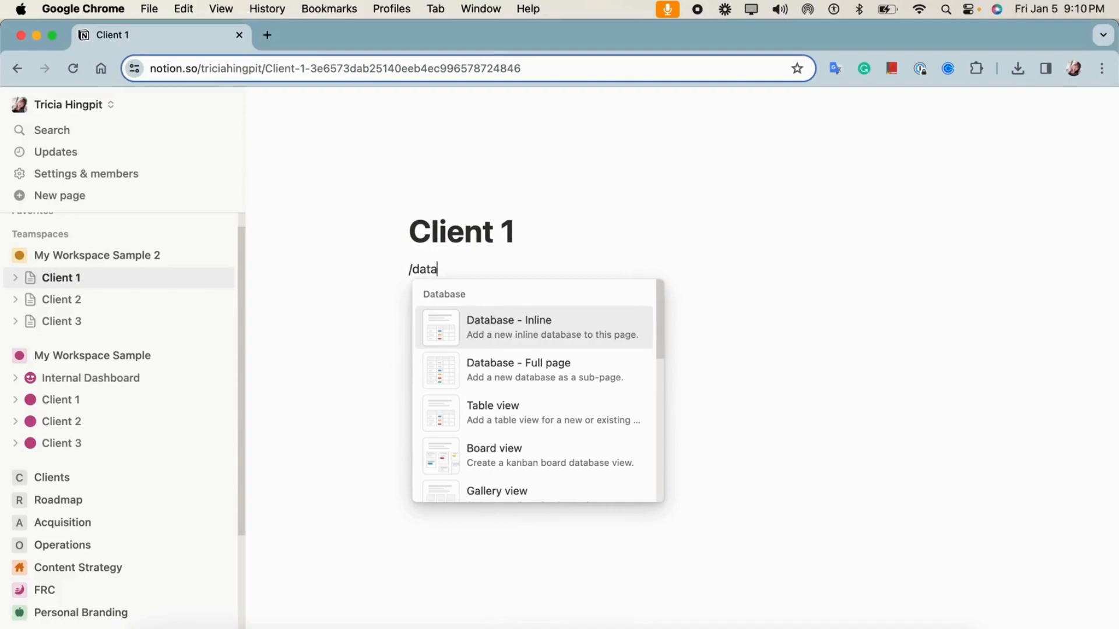
left_click(549, 335)
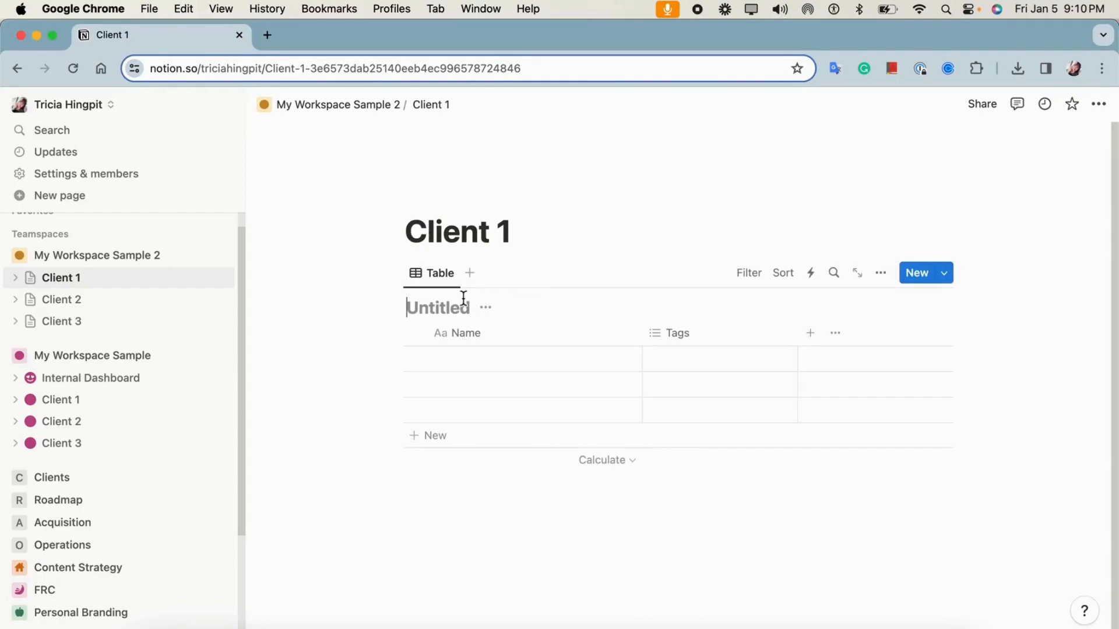
Step: Title the new database "Client 1 Project Tracker Sample" and hide its title on the page
type("Client 1 Project")
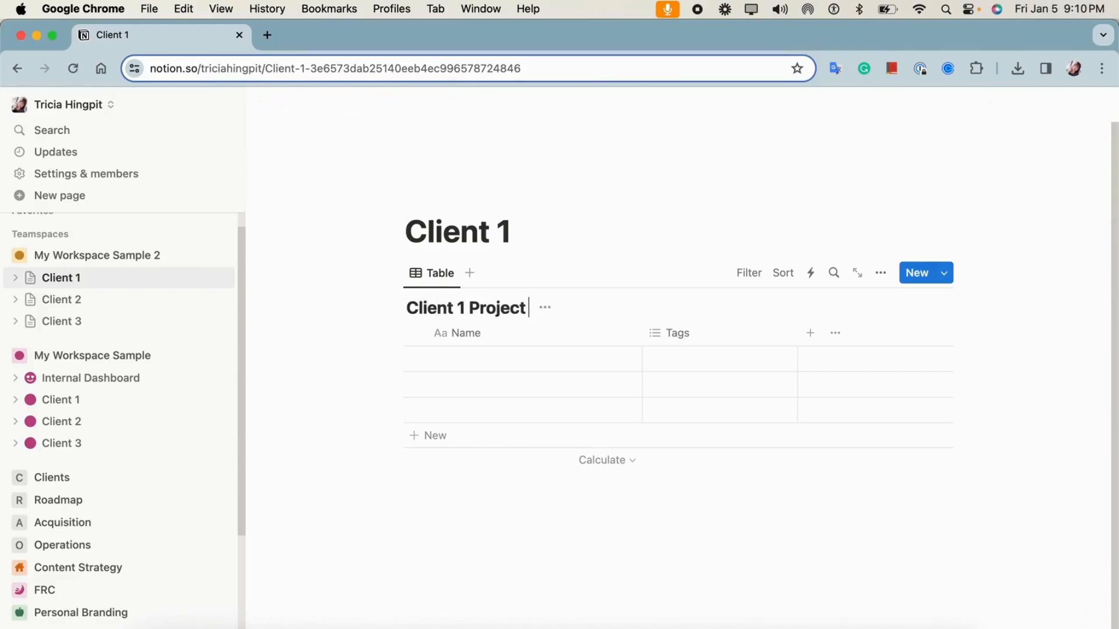
type("Tracker Sample")
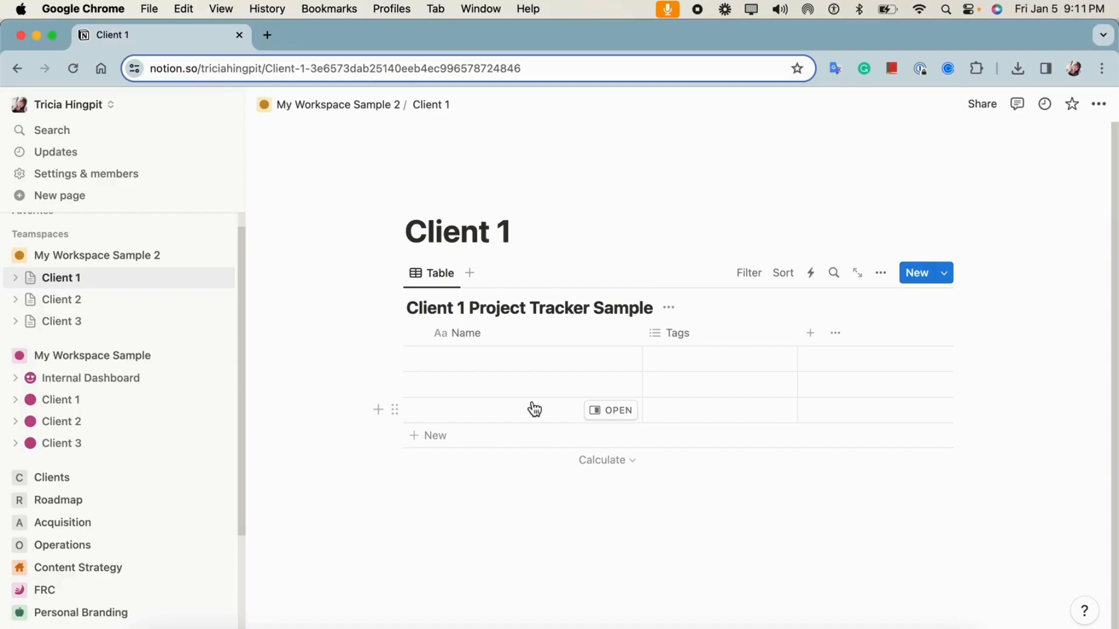
left_click(669, 307)
left_click(676, 389)
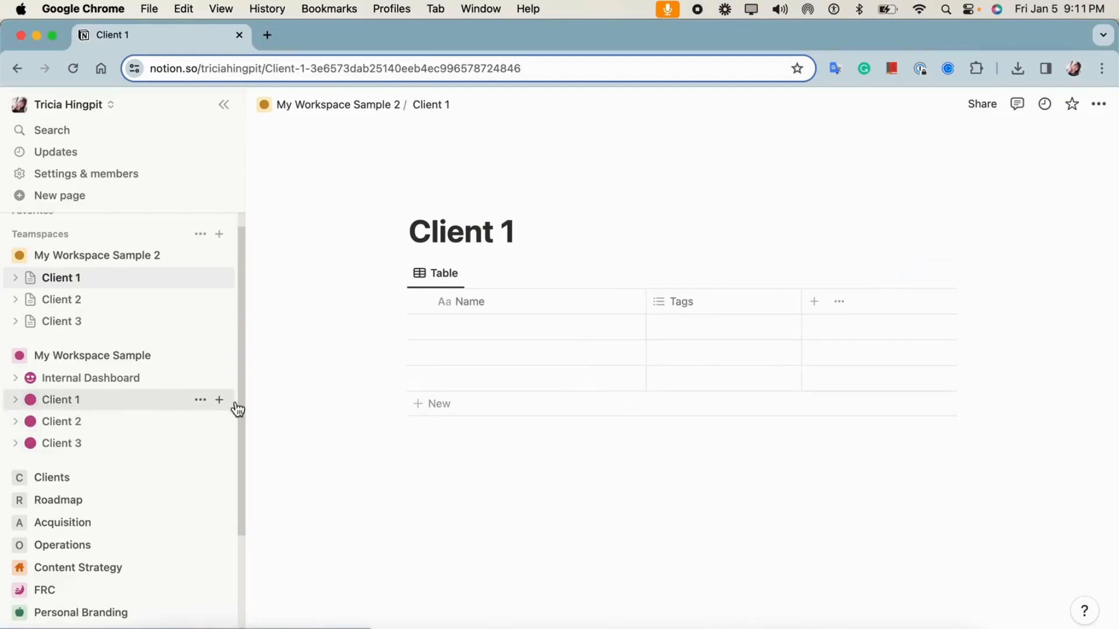
Step: Rename the Name column of the Client 1 Project Tracker in My Workspace Sample to "Article Name"
left_click(122, 406)
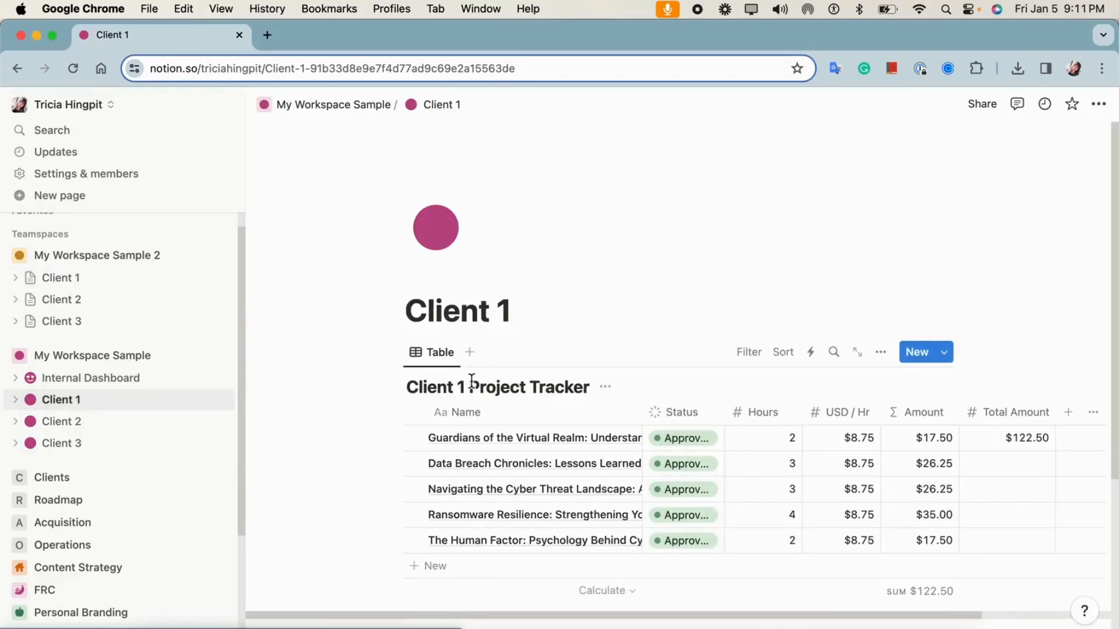
left_click(501, 419)
type("Article Name")
key("Return")
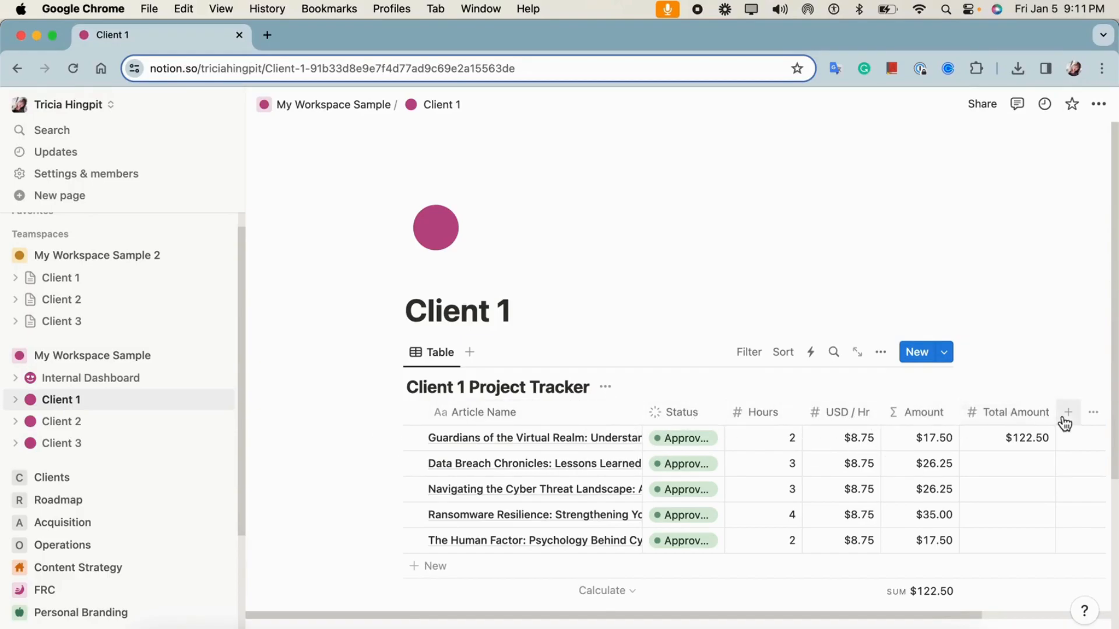
Step: Rename the Name column to "Article Name" in the new Client 1 database of My Workspace Sample 2
left_click(124, 288)
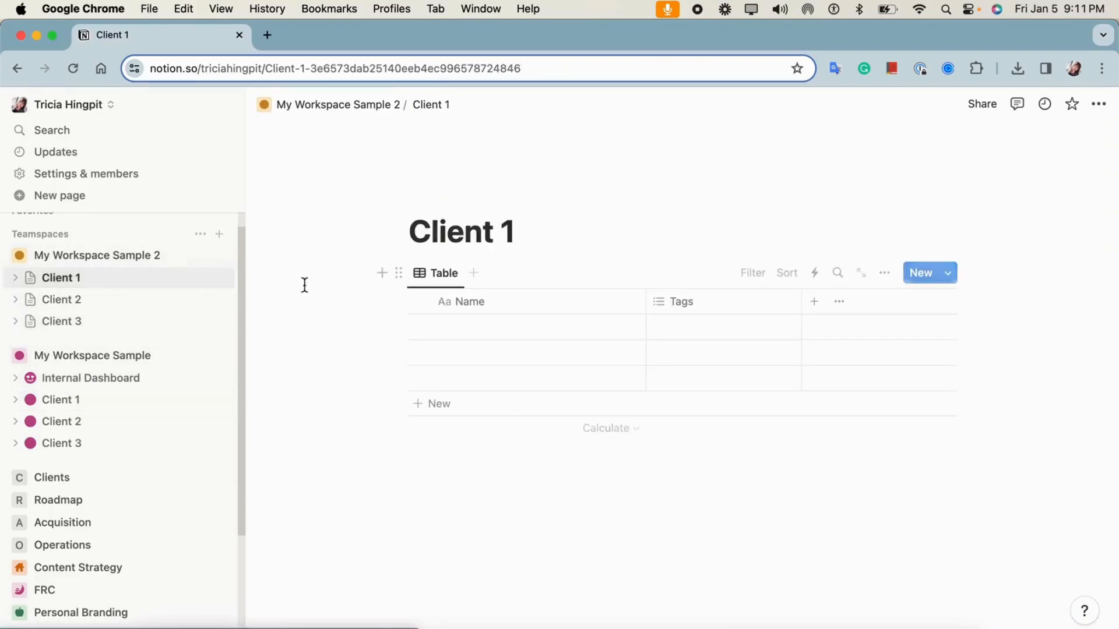
left_click(478, 313)
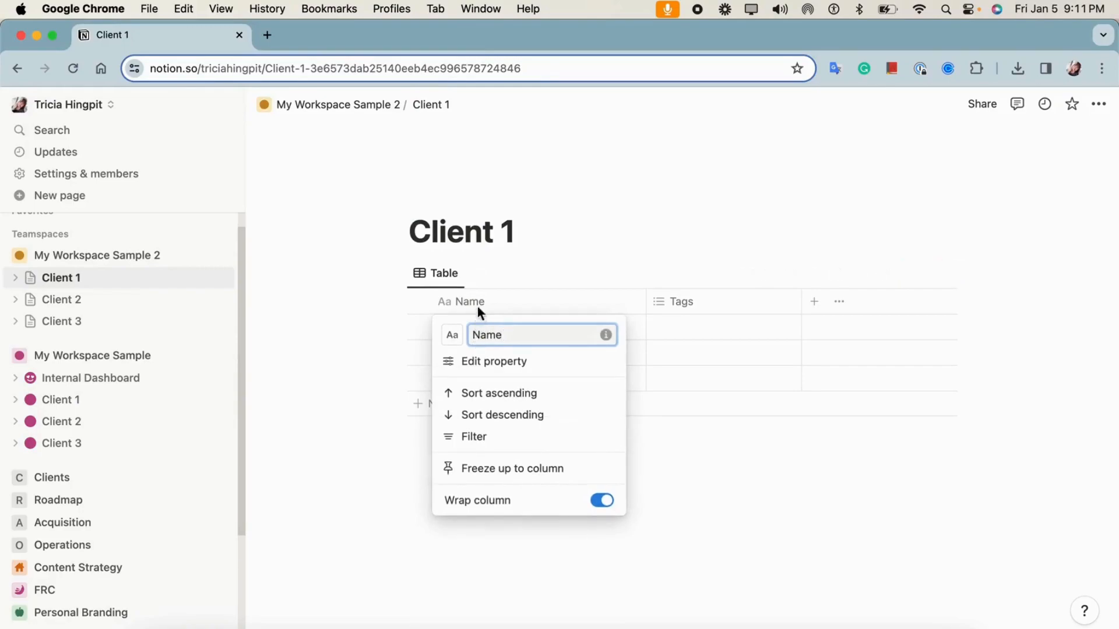
left_click(512, 283)
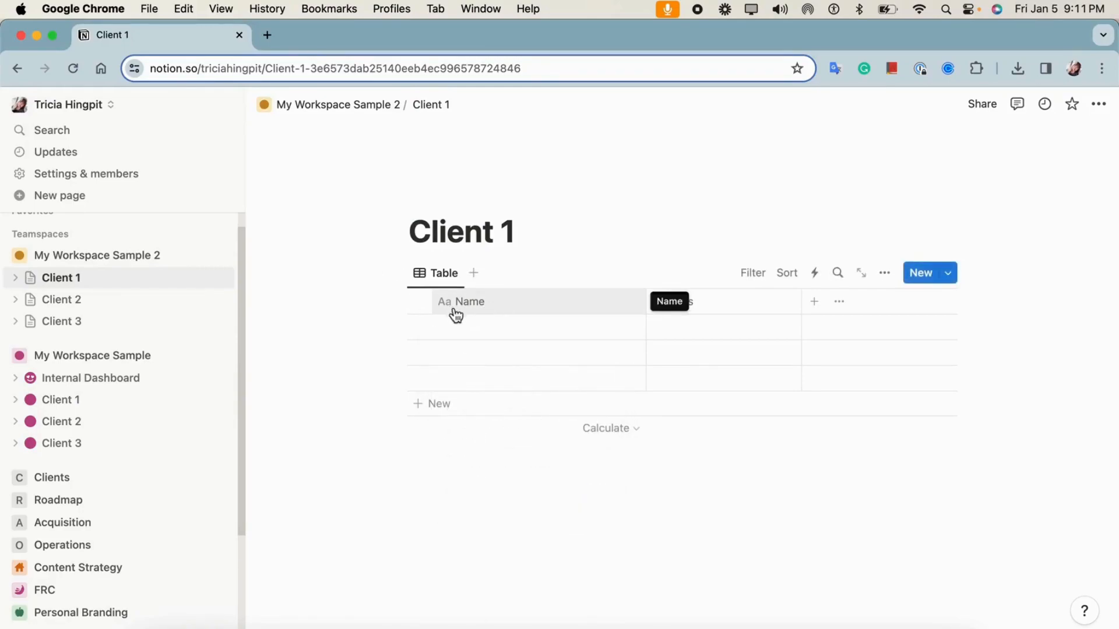
left_click(487, 304)
double_click(489, 334)
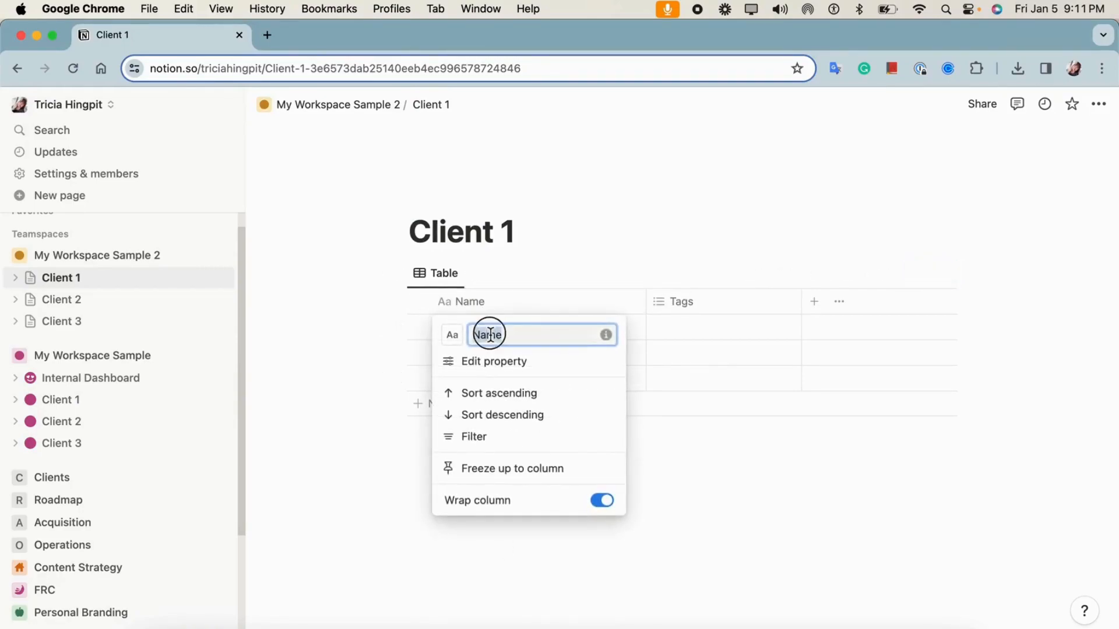
type("Article N")
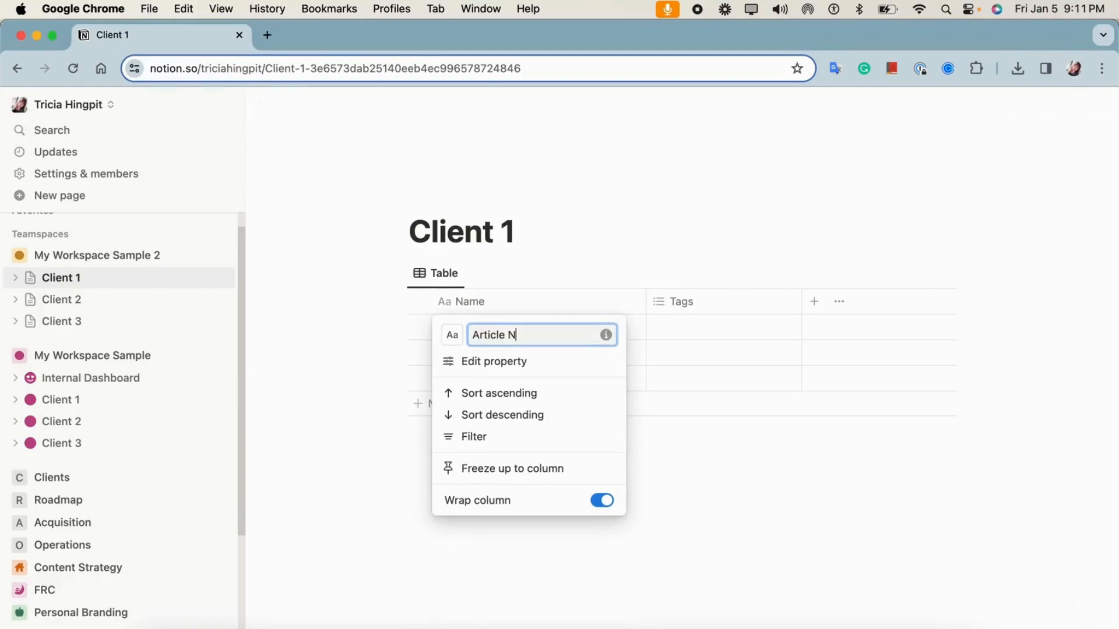
type("ame")
key("Return")
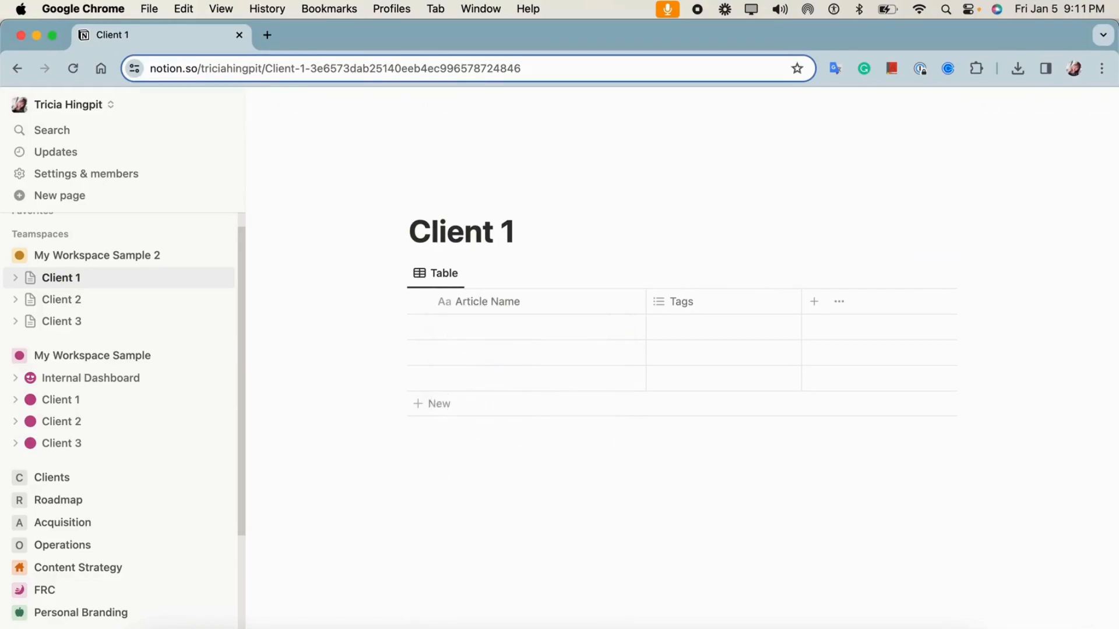
Step: Change the Tags property's type to Status in the new Client 1 database
left_click(688, 310)
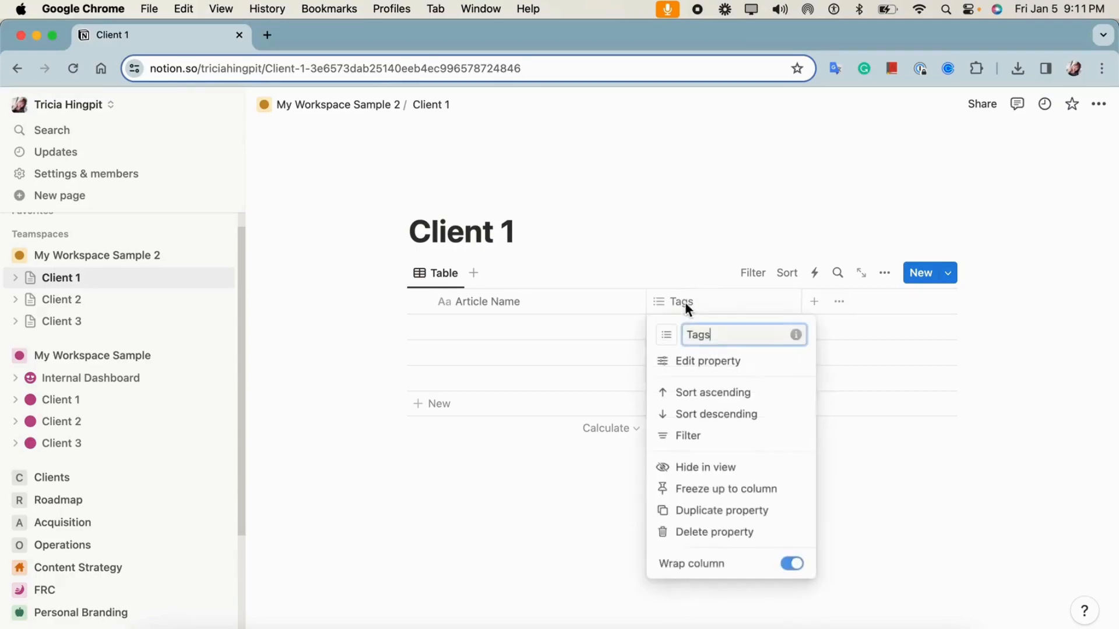
left_click(713, 375)
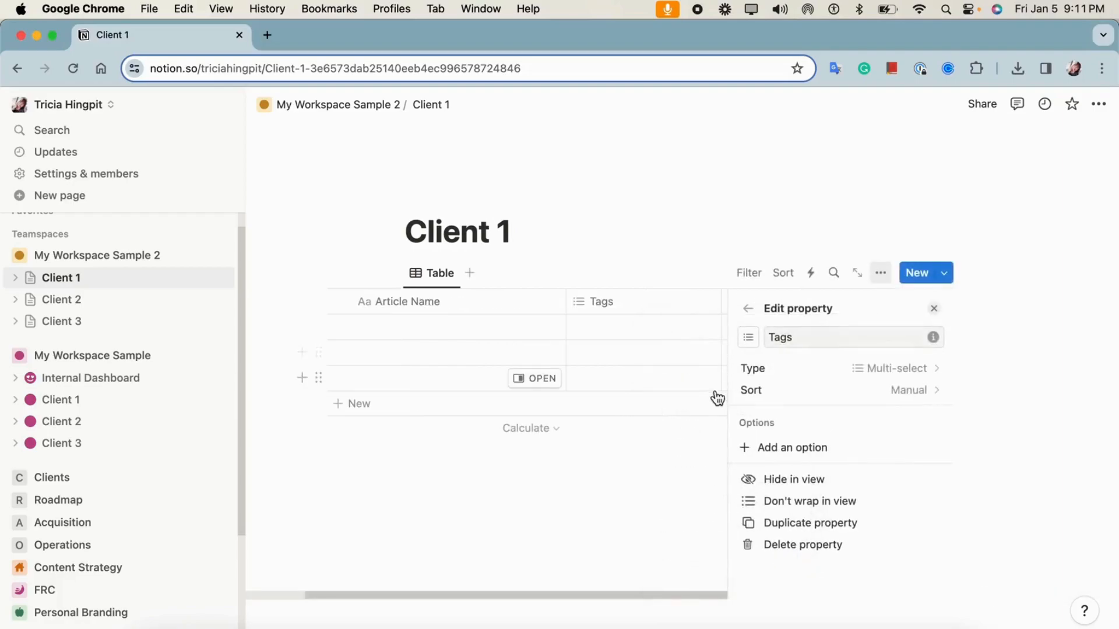
left_click(784, 378)
scroll(891, 417, "down", 5)
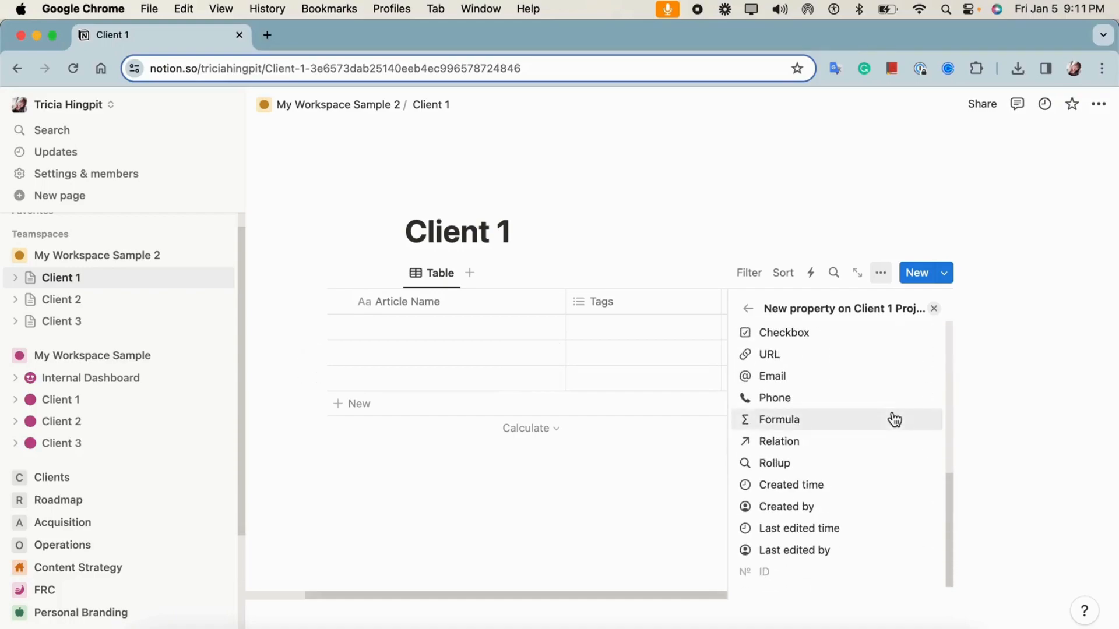
scroll(892, 417, "up", 3)
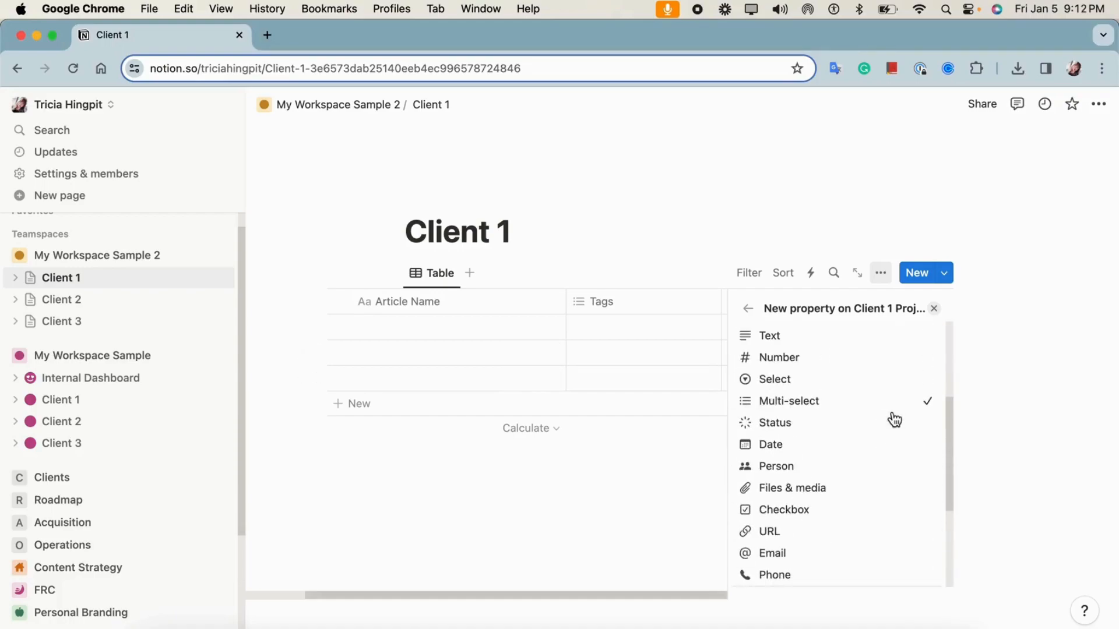
left_click(818, 425)
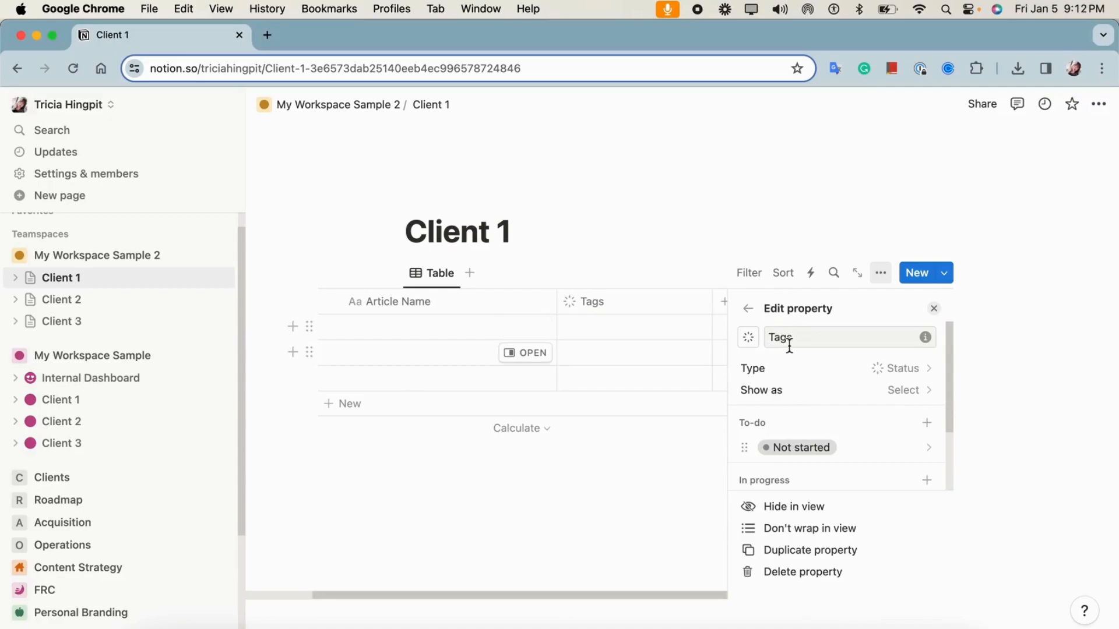
Step: Add an "Under Review" option to the property's In progress group and color it purple
scroll(781, 446, "down", 3)
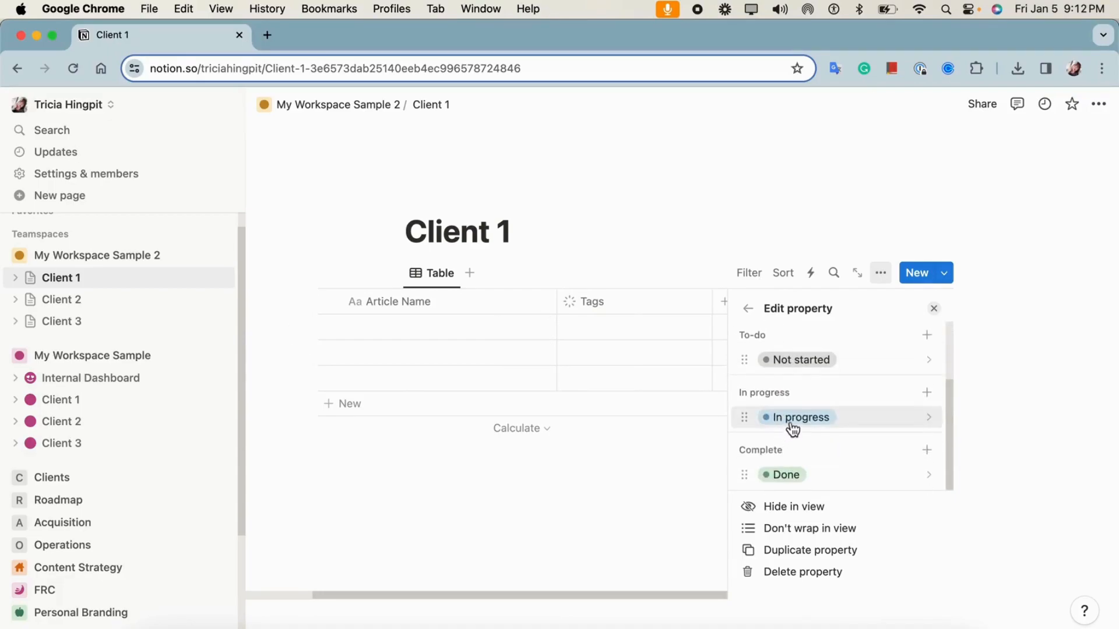
scroll(792, 430, "up", 3)
scroll(792, 427, "down", 3)
left_click(927, 392)
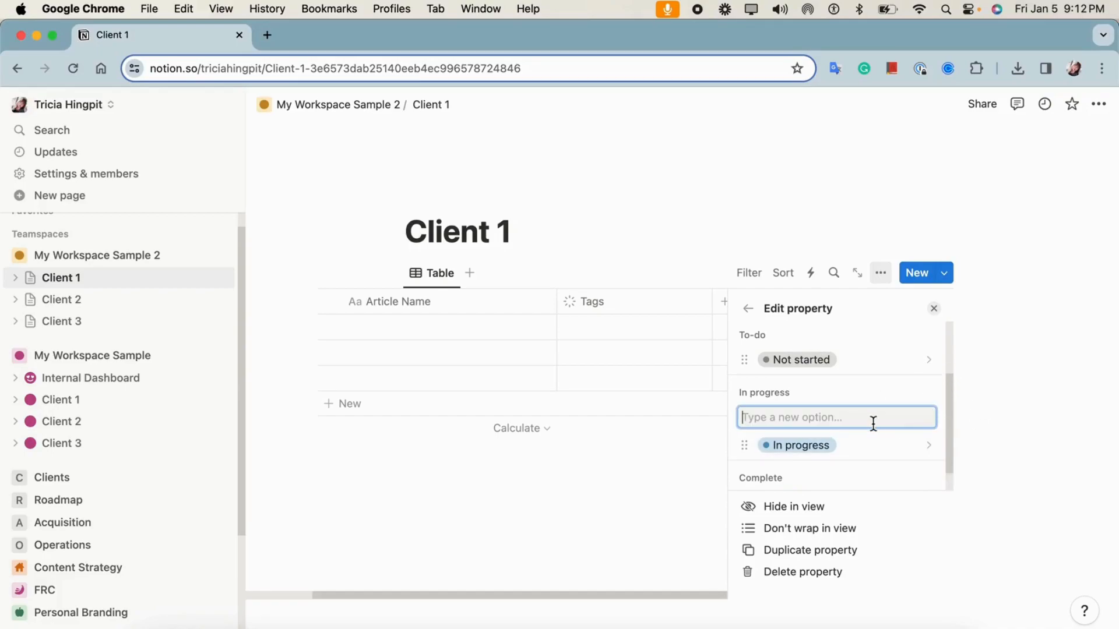
type("Under Revi")
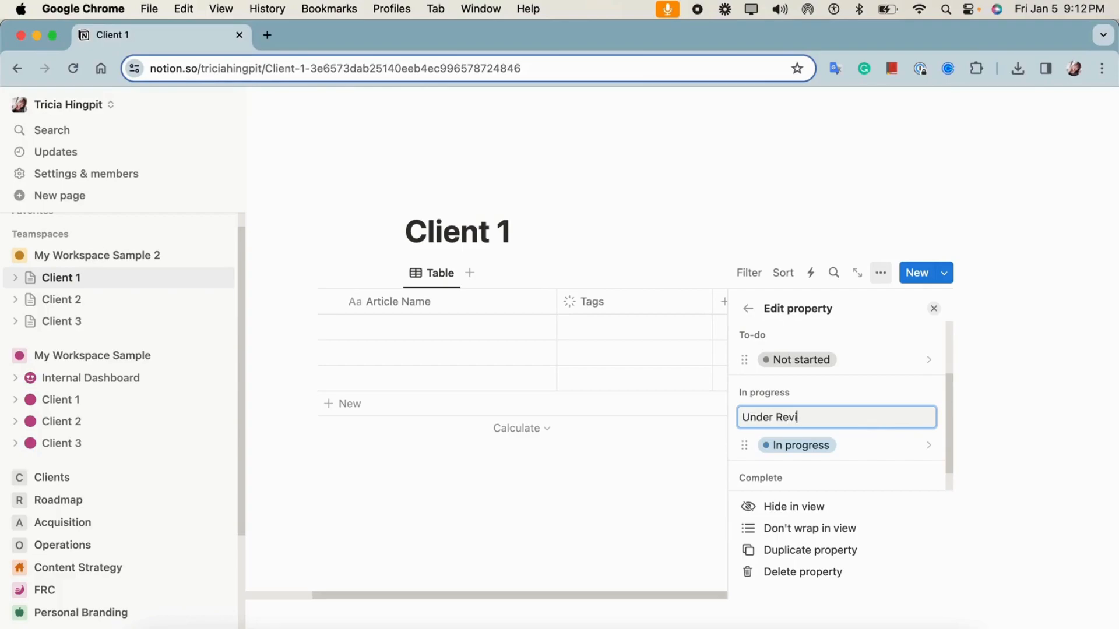
type("ew")
key("Return")
left_click(881, 447)
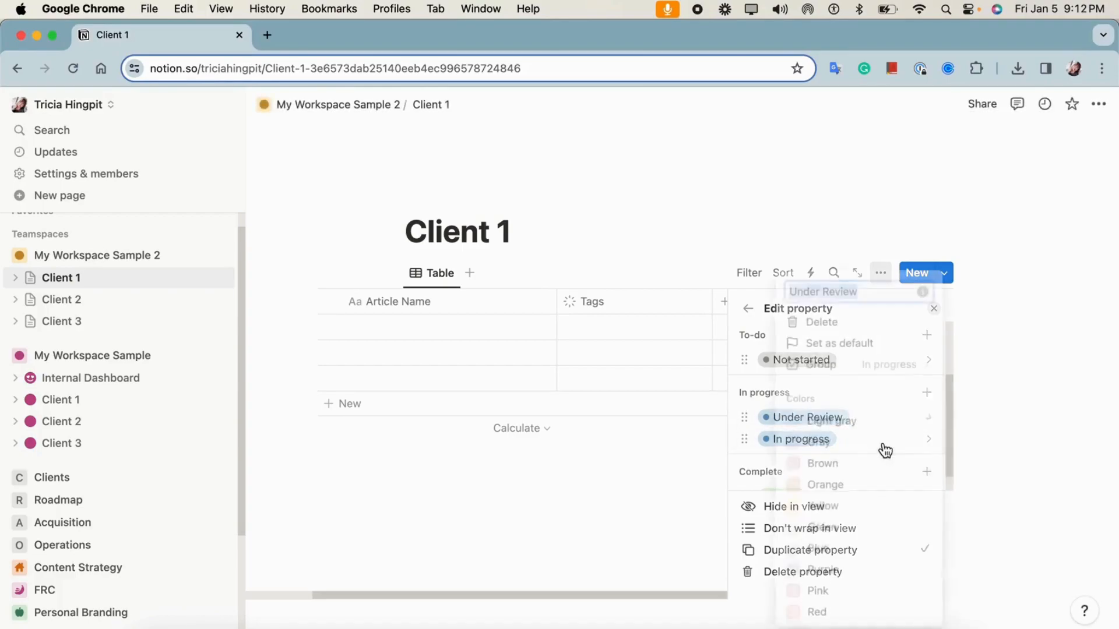
left_click(872, 583)
left_click(751, 398)
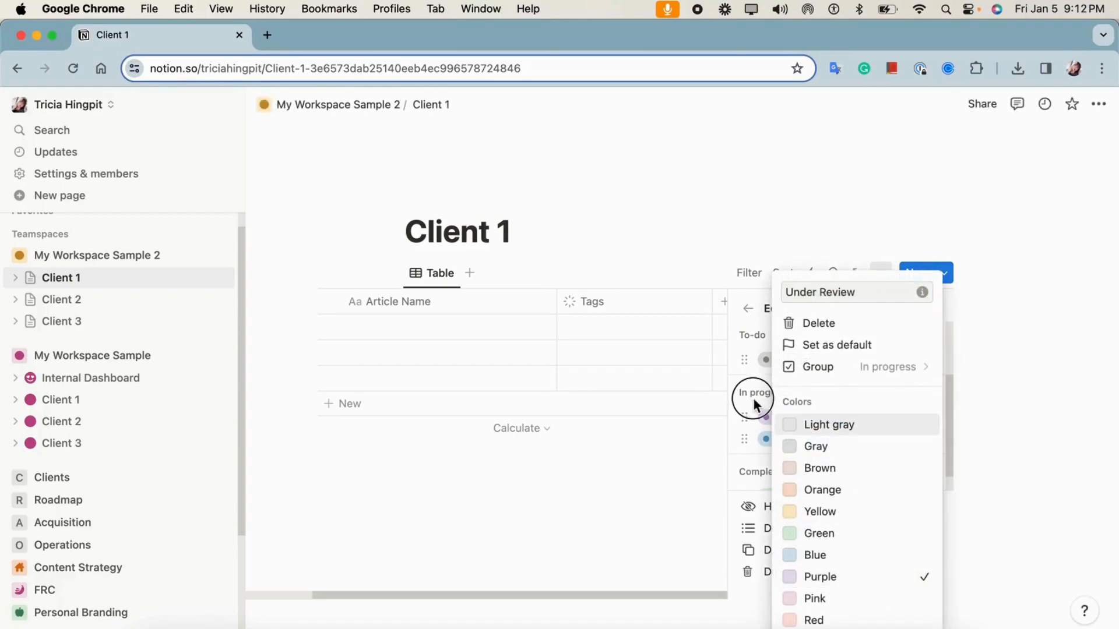
Step: Rename the Done option in the Complete group to "Approved" and close the property settings
scroll(814, 458, "down", 1)
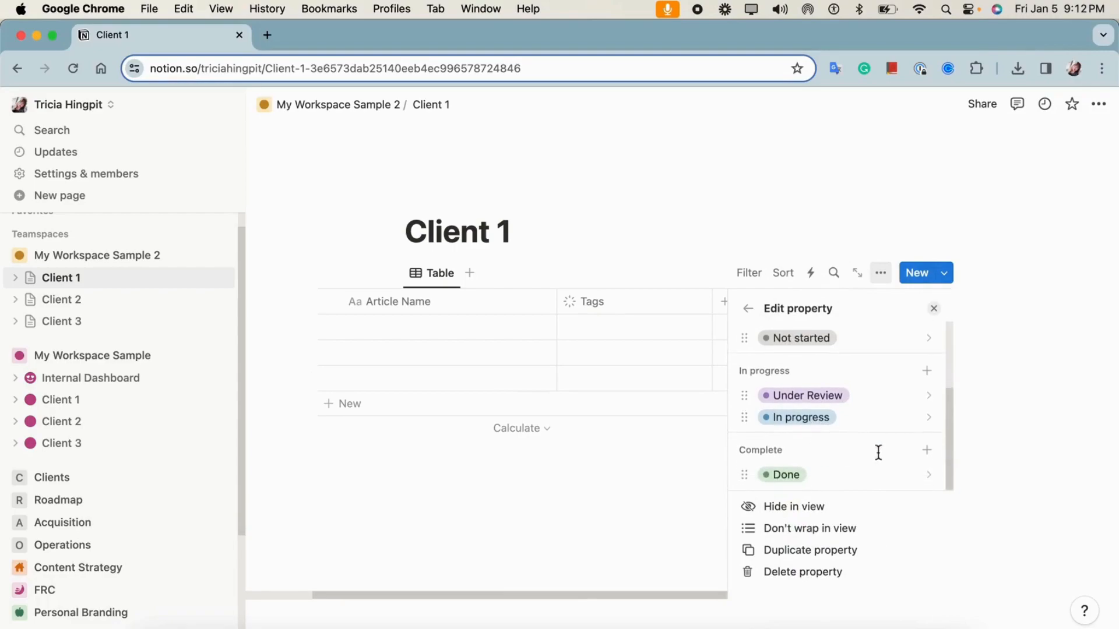
left_click(797, 483)
type("Approv")
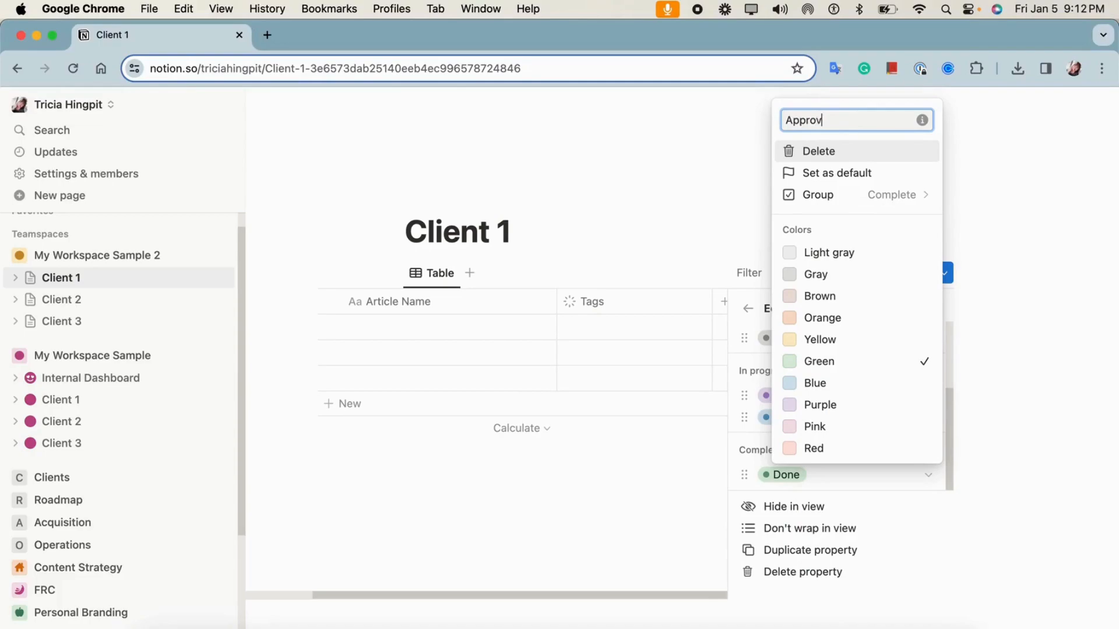
type("ed")
key("Return")
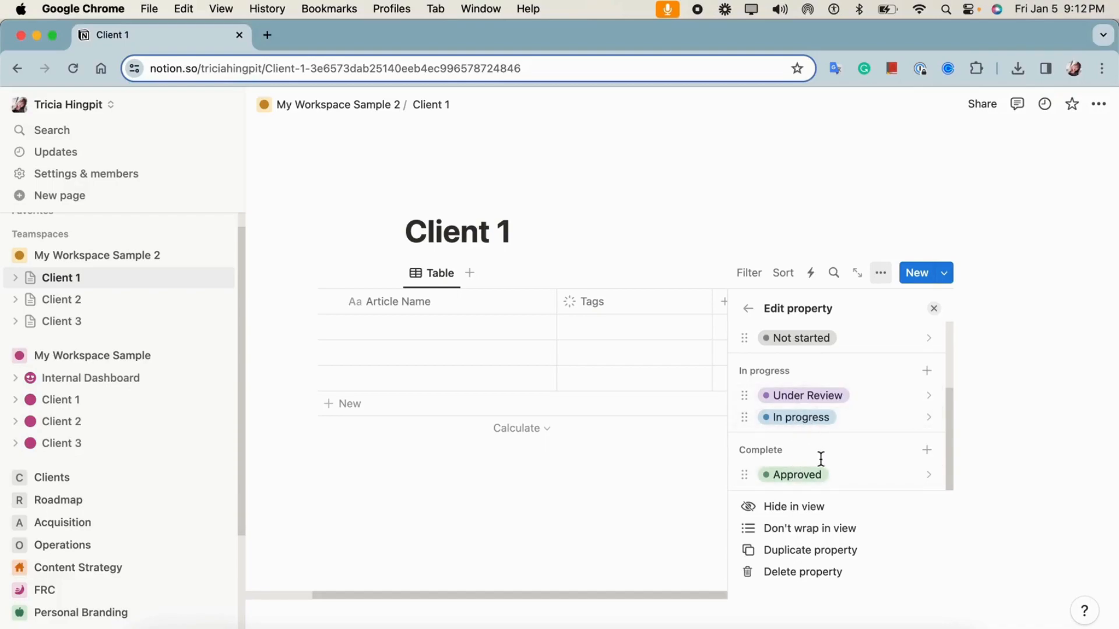
left_click(681, 518)
Step: Rename the Tags property to "Status" and narrow its column slightly
left_click(684, 302)
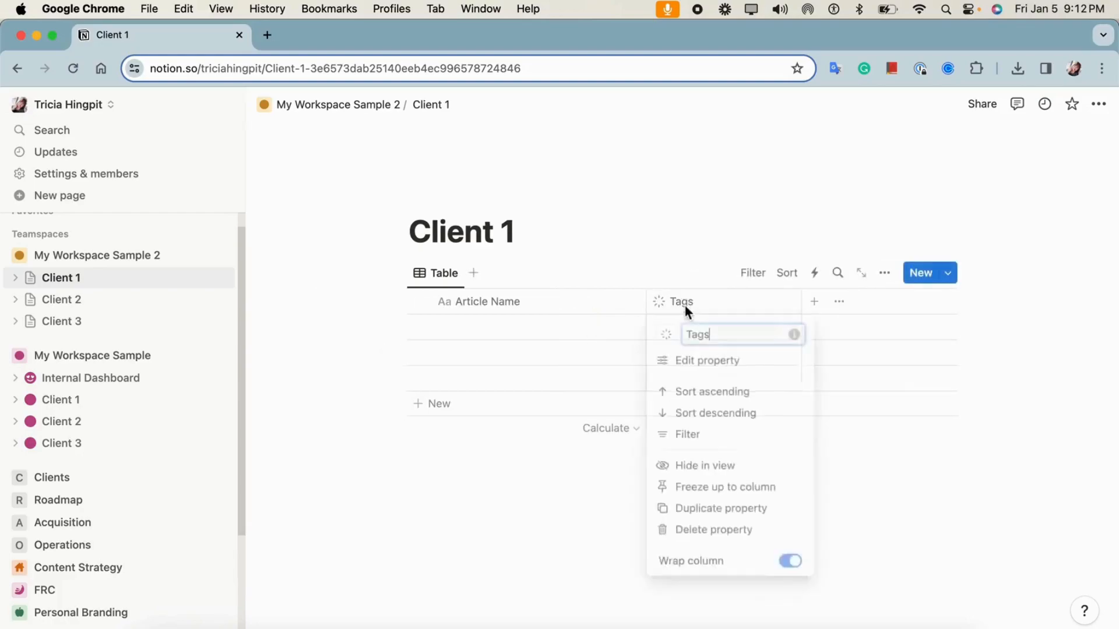
double_click(700, 336)
type("Statu")
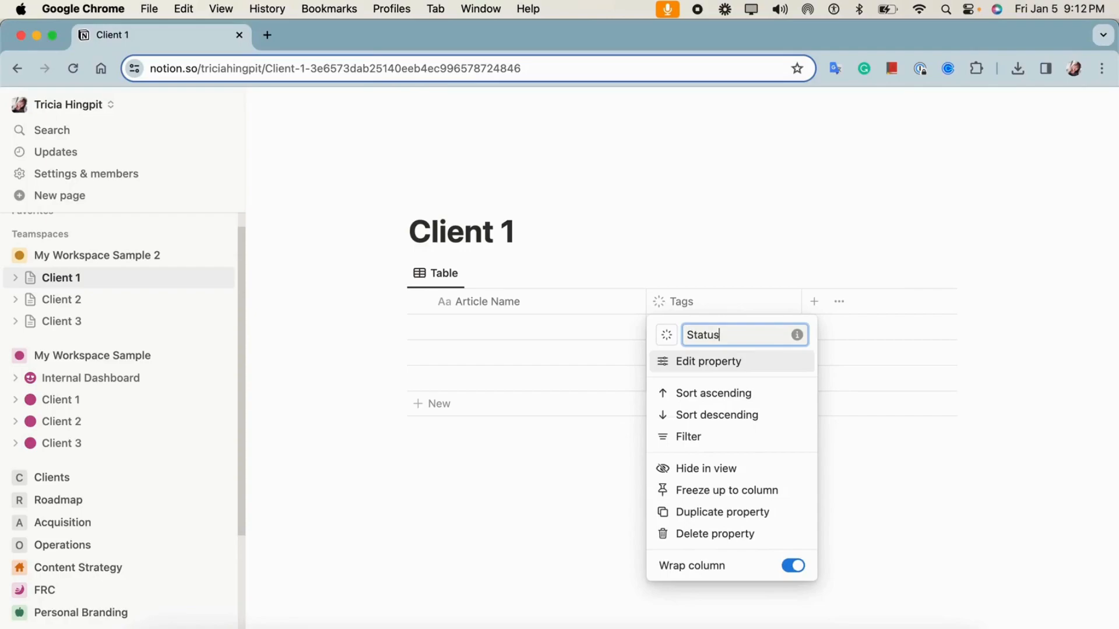
key("Return")
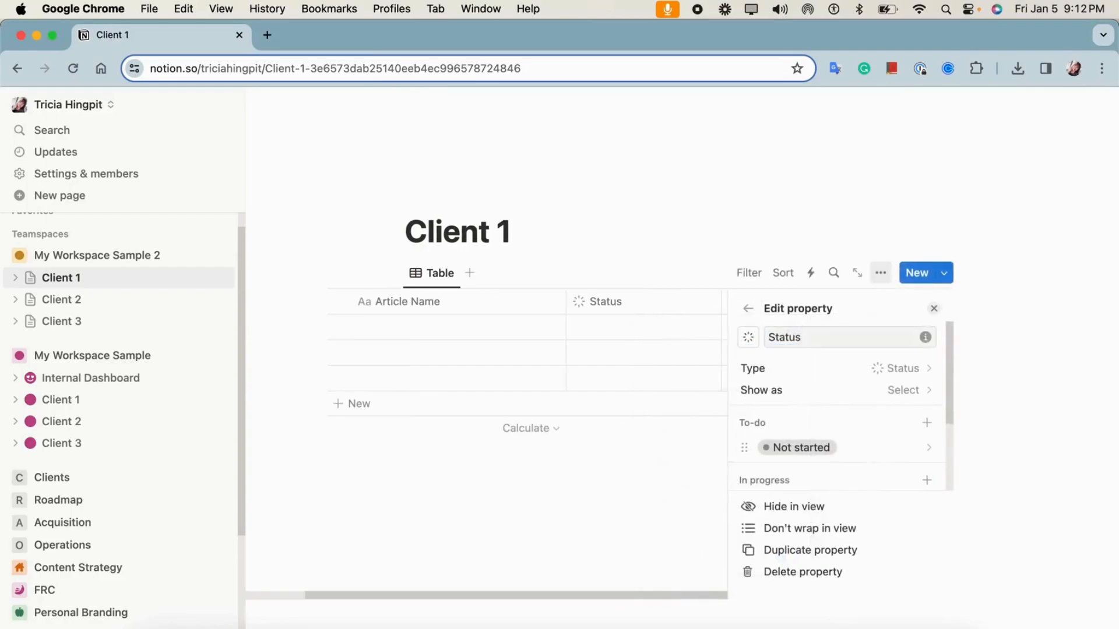
left_click(646, 482)
left_click_drag(801, 311, 768, 301)
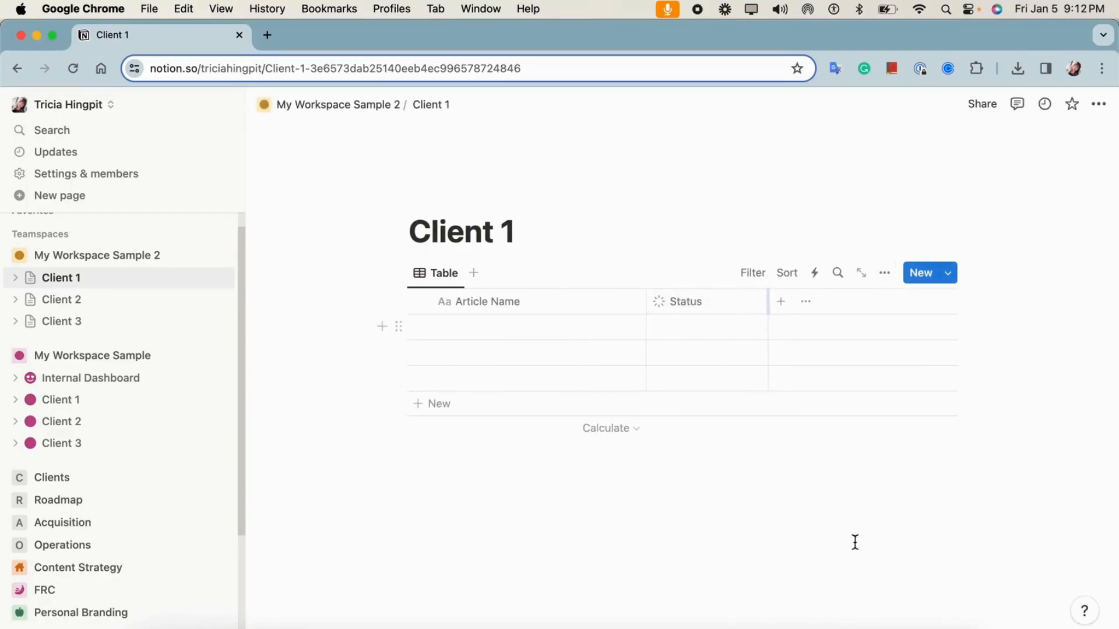
Step: Check which properties the sample Client 1 tracker in My Workspace Sample uses, returning to the new Client 1 page
left_click(781, 310)
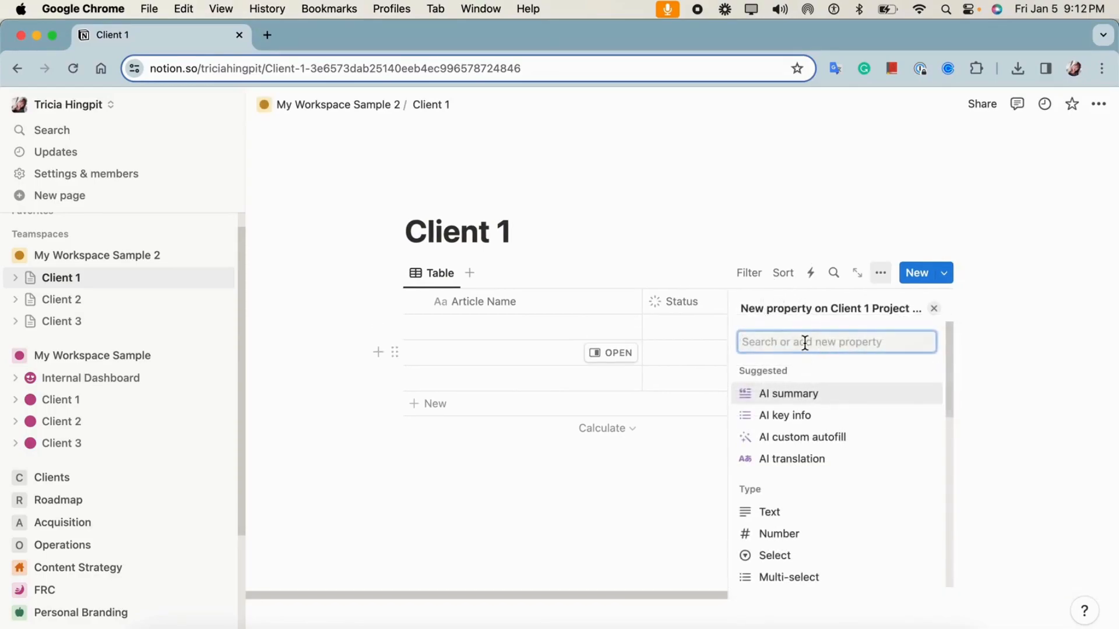
left_click(86, 400)
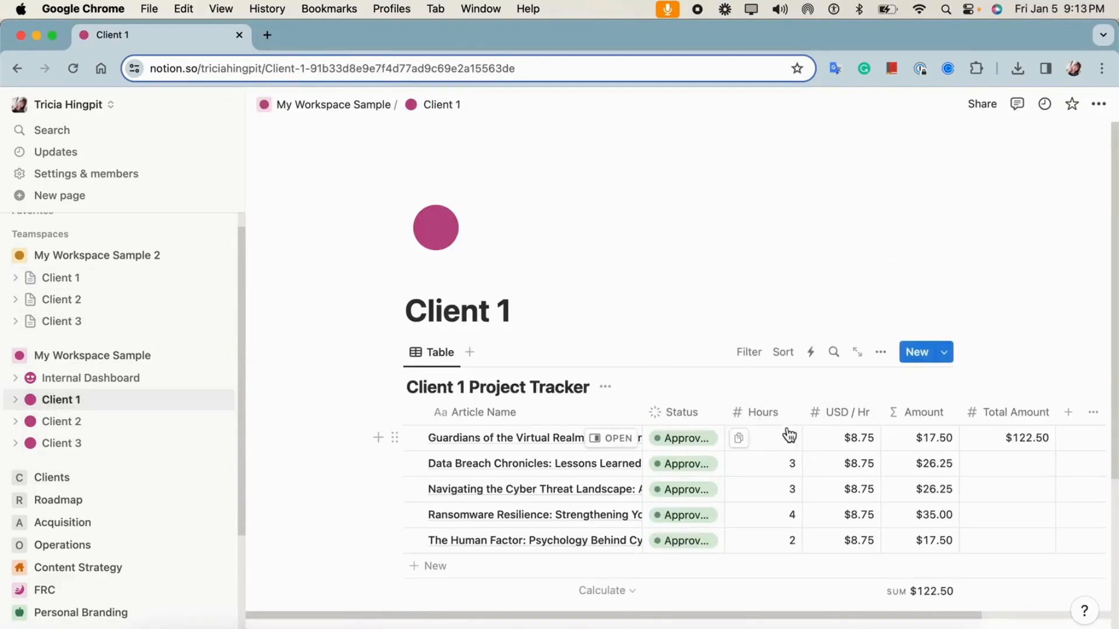
left_click(69, 283)
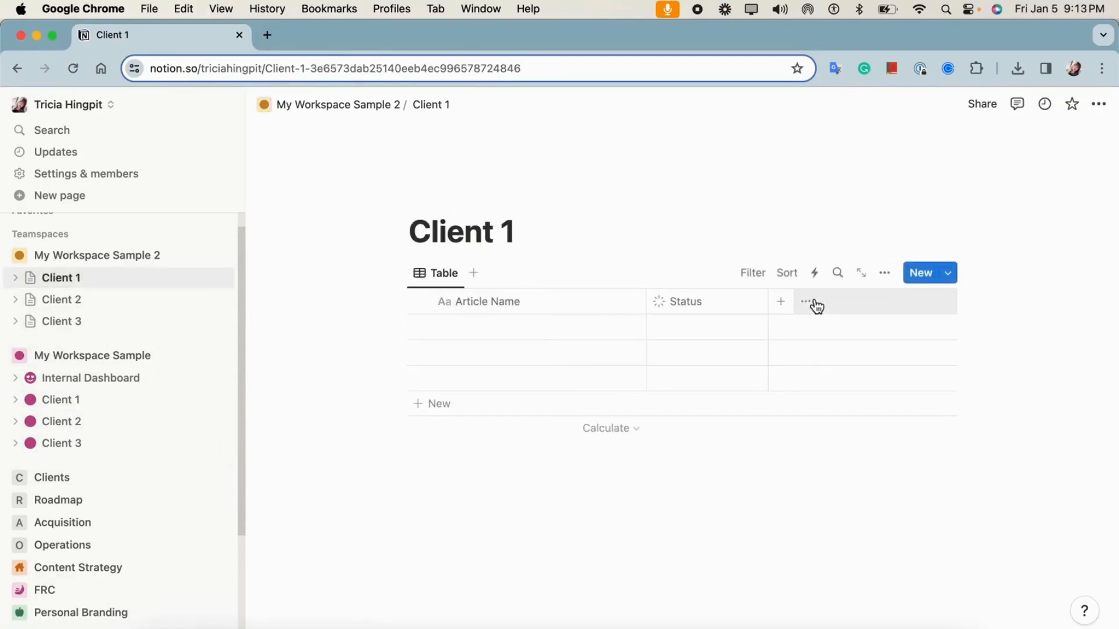
Step: Add a Number property named "Hours" to the new Client 1 database and narrow its column
left_click(781, 302)
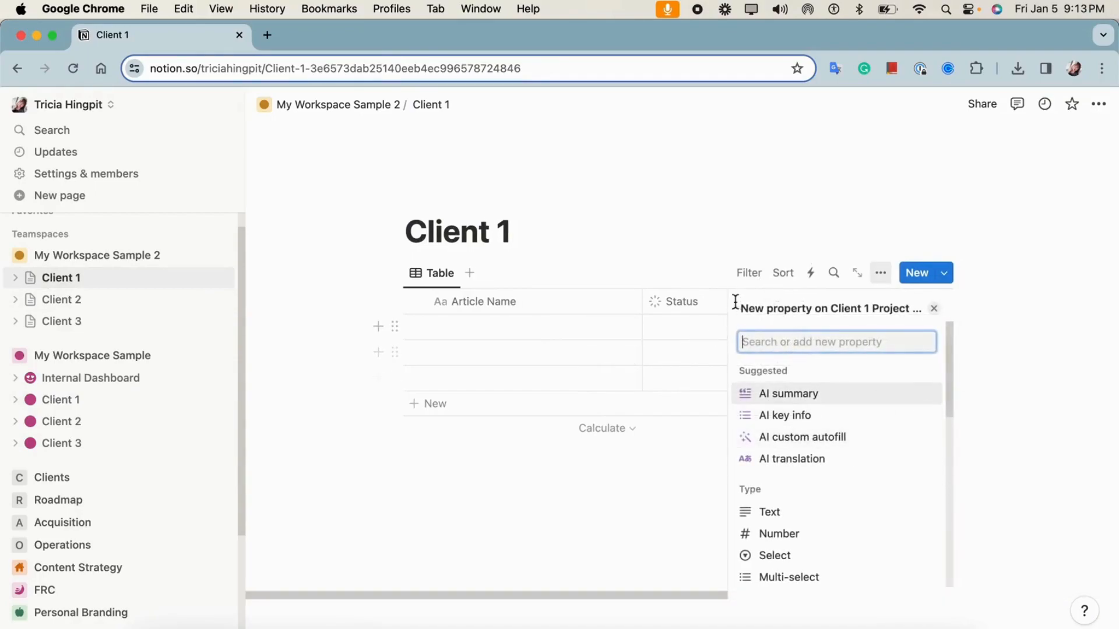
left_click(719, 325)
left_click(781, 300)
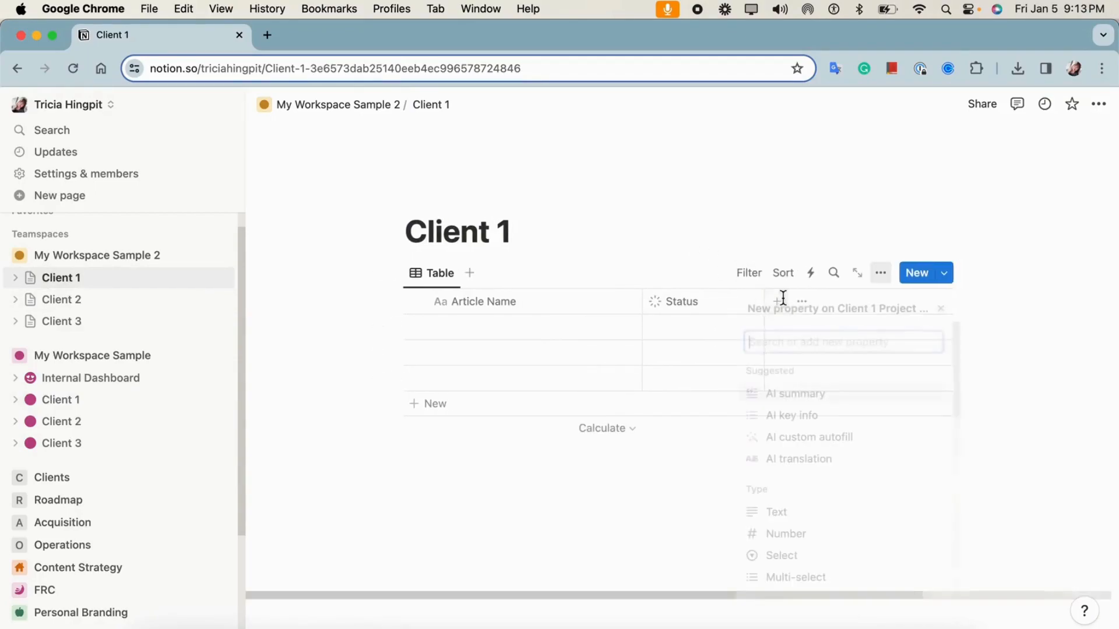
scroll(853, 516, "down", 3)
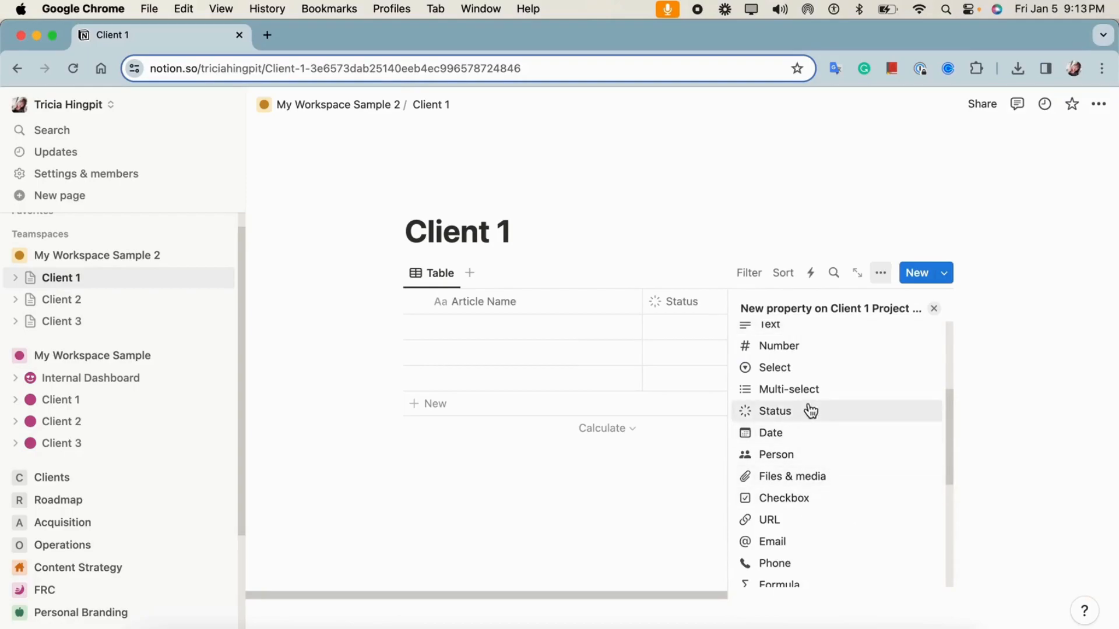
left_click(779, 347)
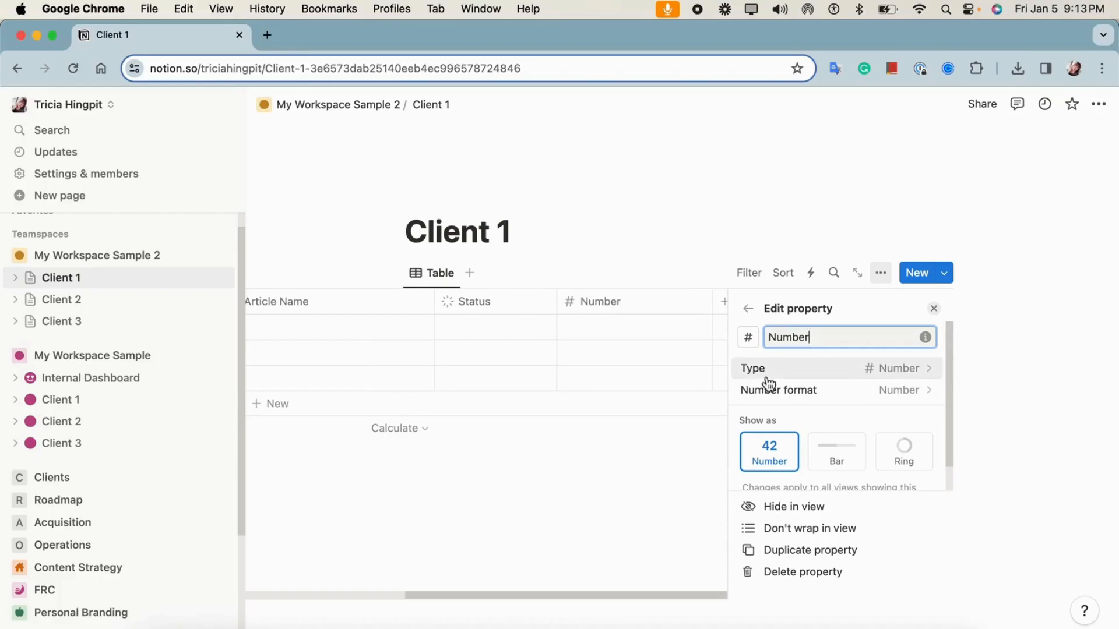
double_click(786, 334)
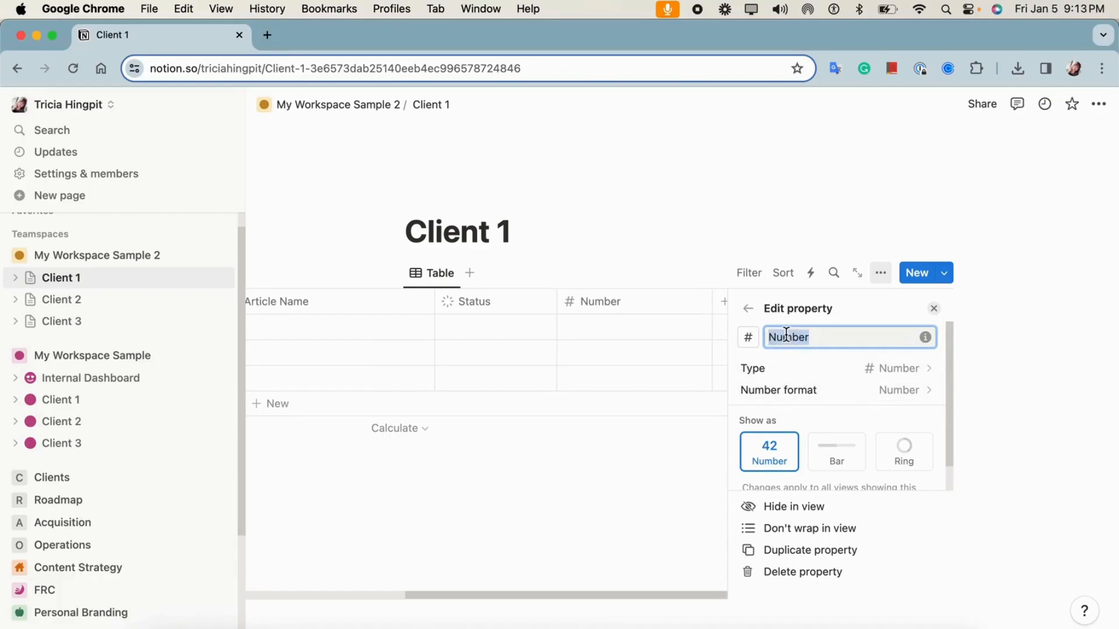
type("Hours")
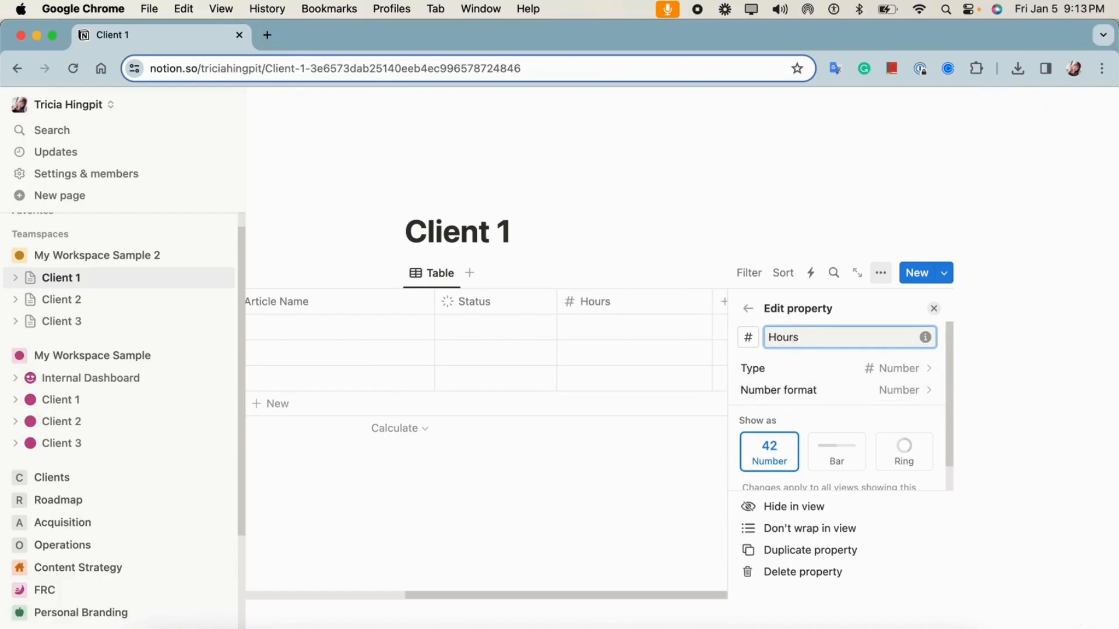
left_click(676, 449)
left_click_drag(907, 304, 837, 301)
Step: Add another Number property after Hours and set its number format to US Dollar
left_click(869, 302)
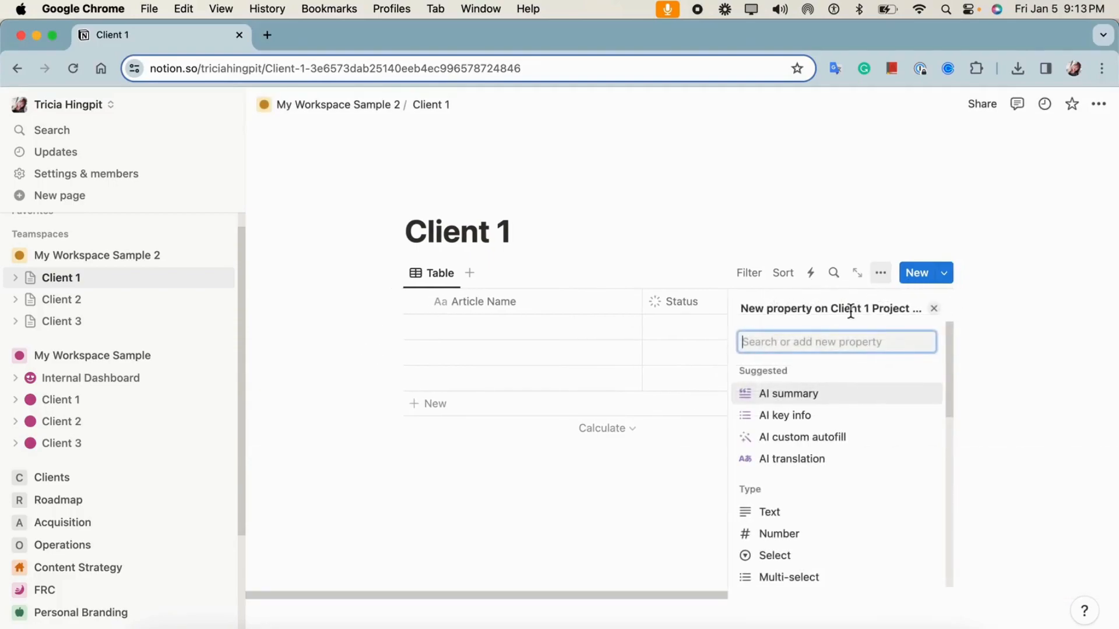
left_click(781, 535)
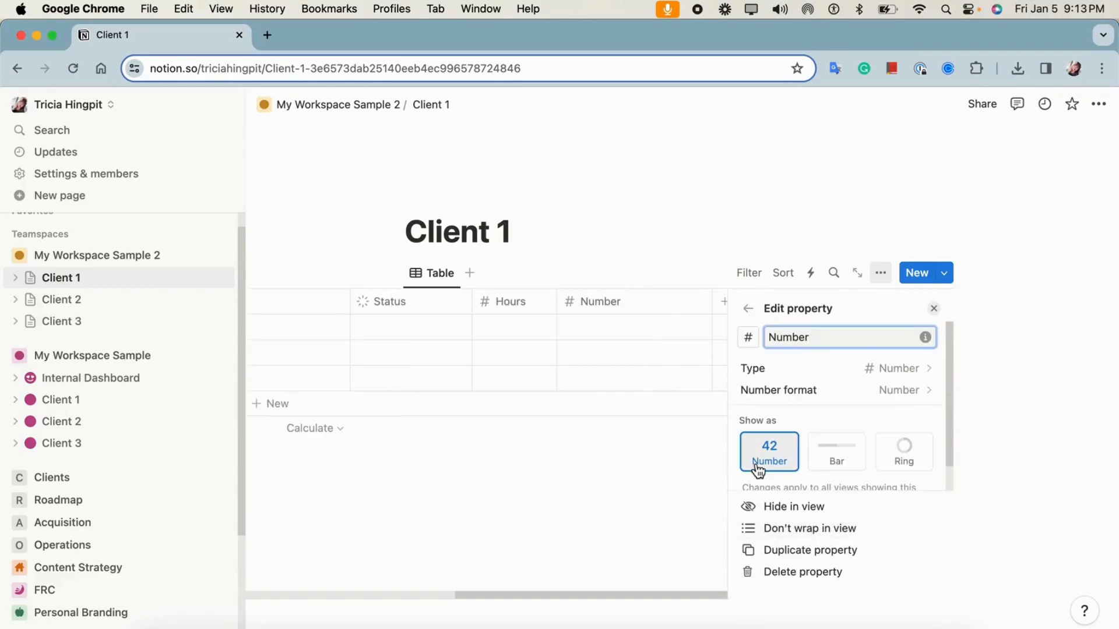
left_click(808, 405)
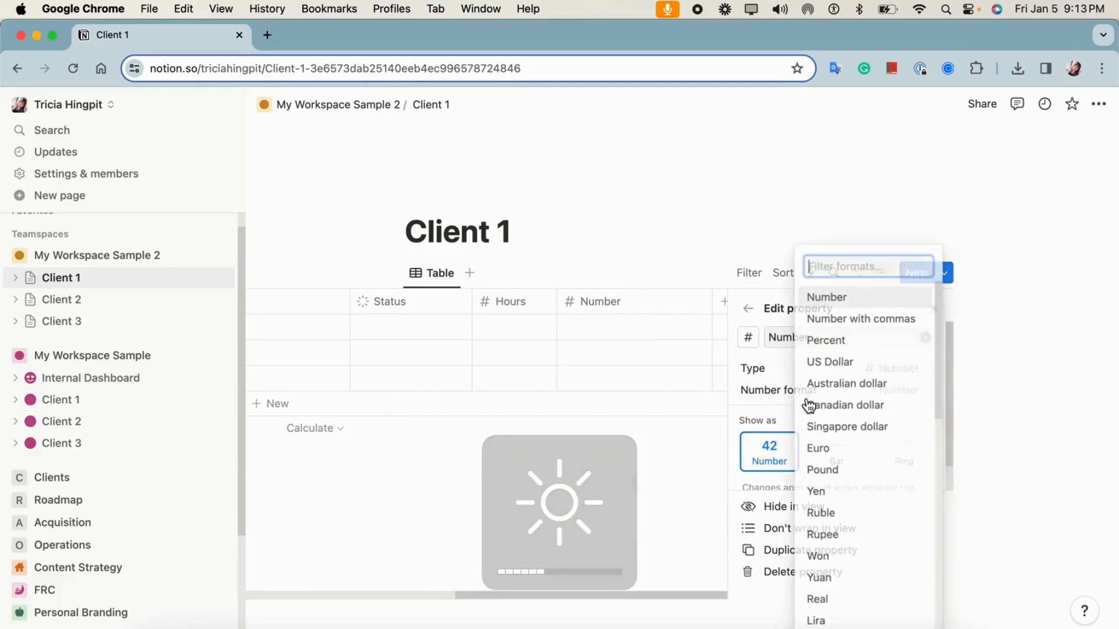
left_click(824, 369)
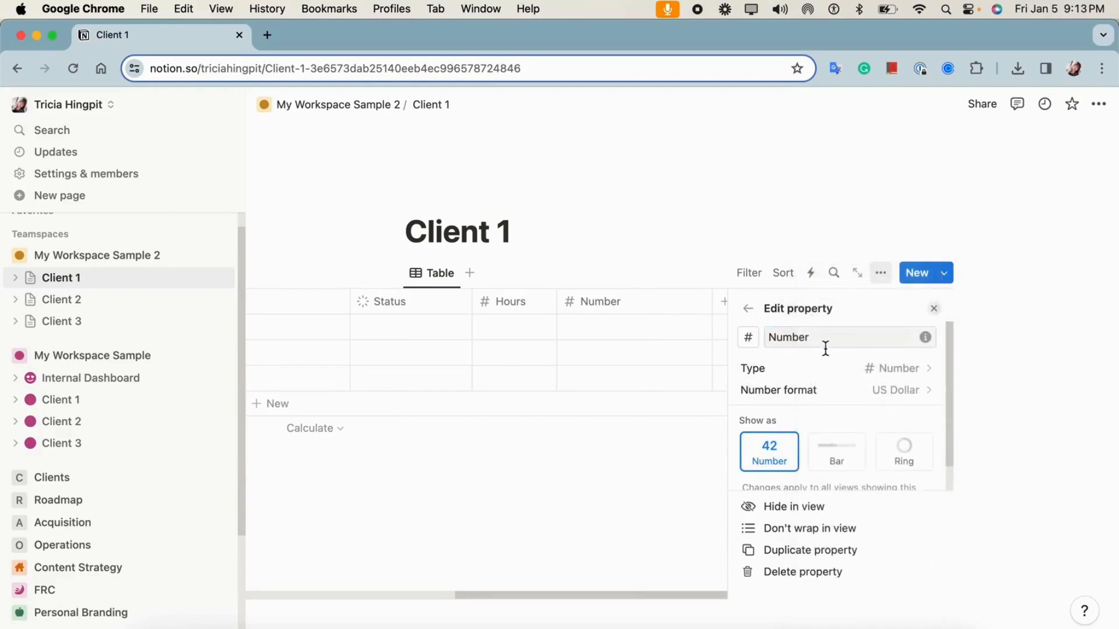
Step: Look through the currency formats available for the new Number property, keeping the current format
double_click(804, 344)
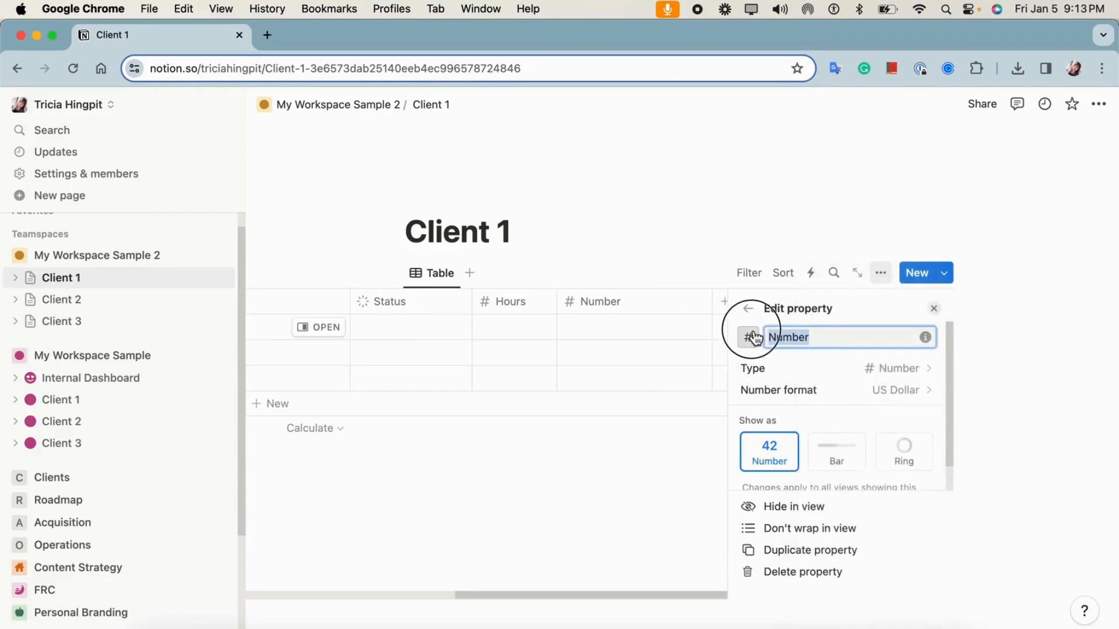
left_click(803, 397)
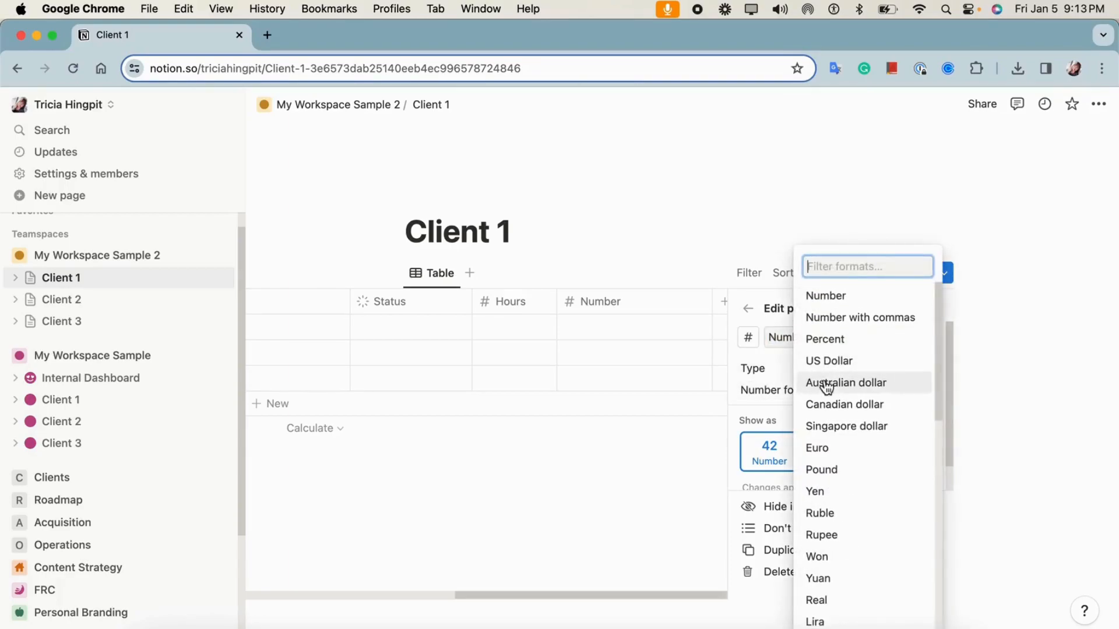
scroll(856, 457, "down", 2)
scroll(856, 457, "down", 10)
scroll(861, 423, "up", 12)
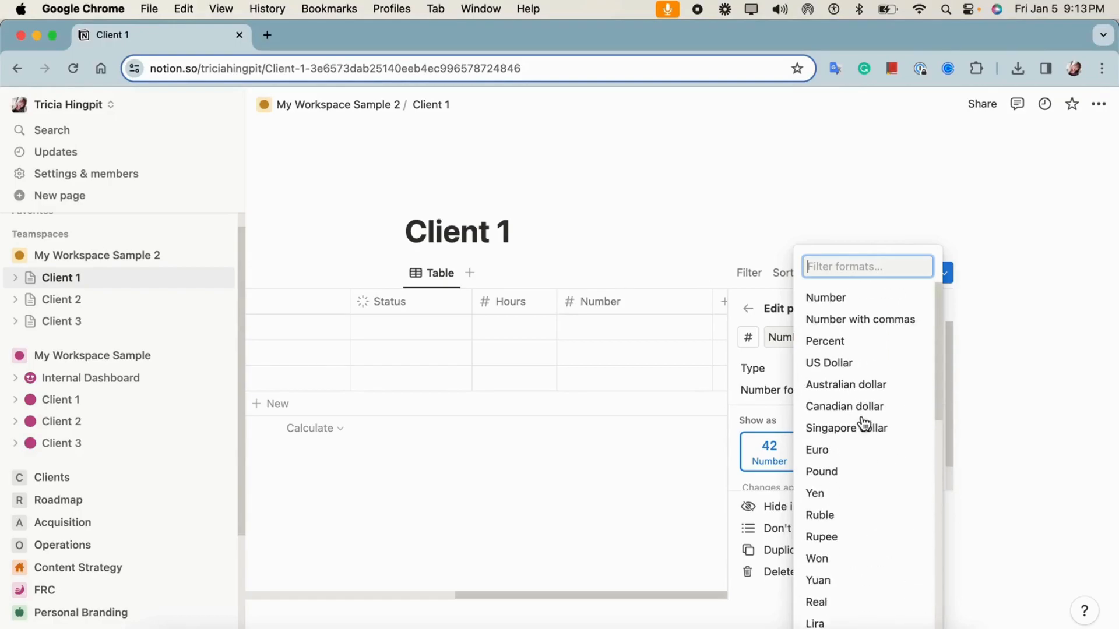
left_click(784, 360)
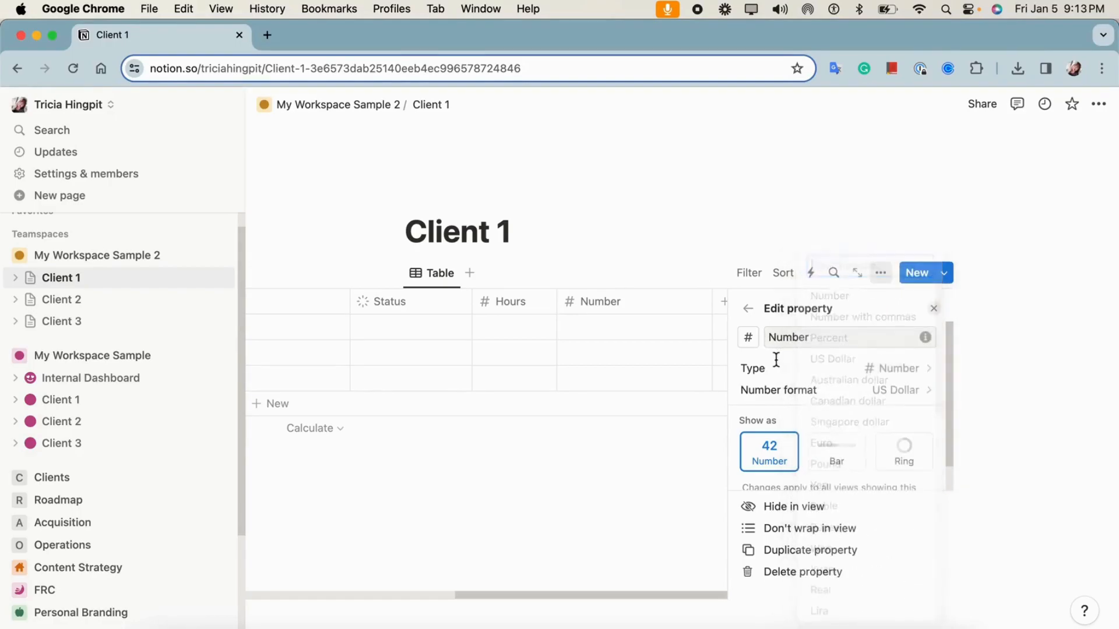
Step: Rename the new US Dollar property to "USD / Hr" and narrow its column
double_click(799, 334)
type("USD / Hr")
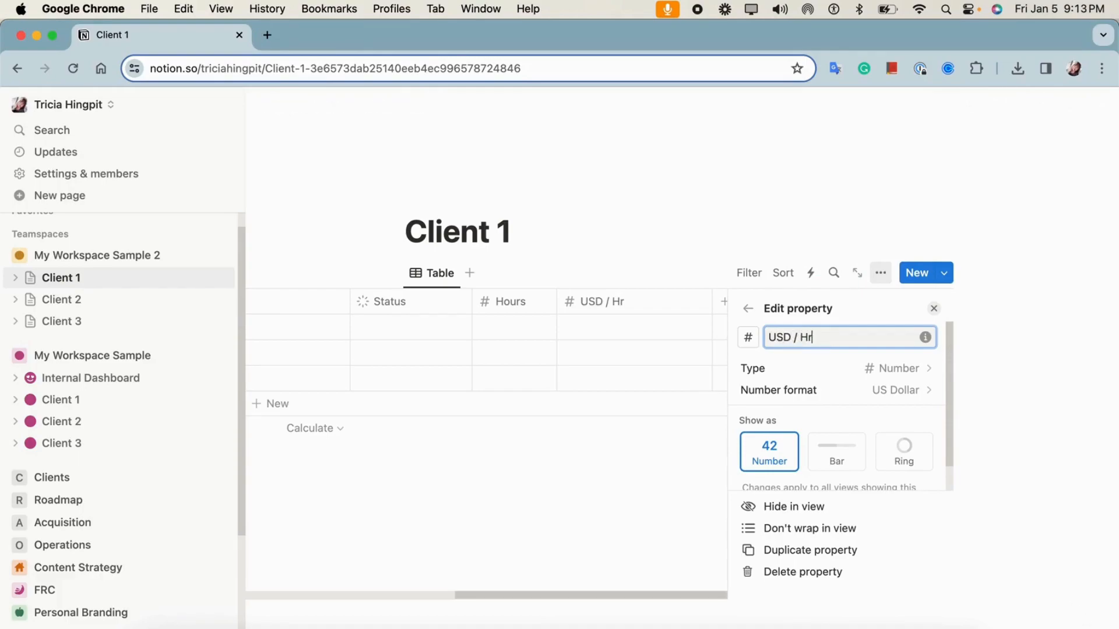
left_click(700, 284)
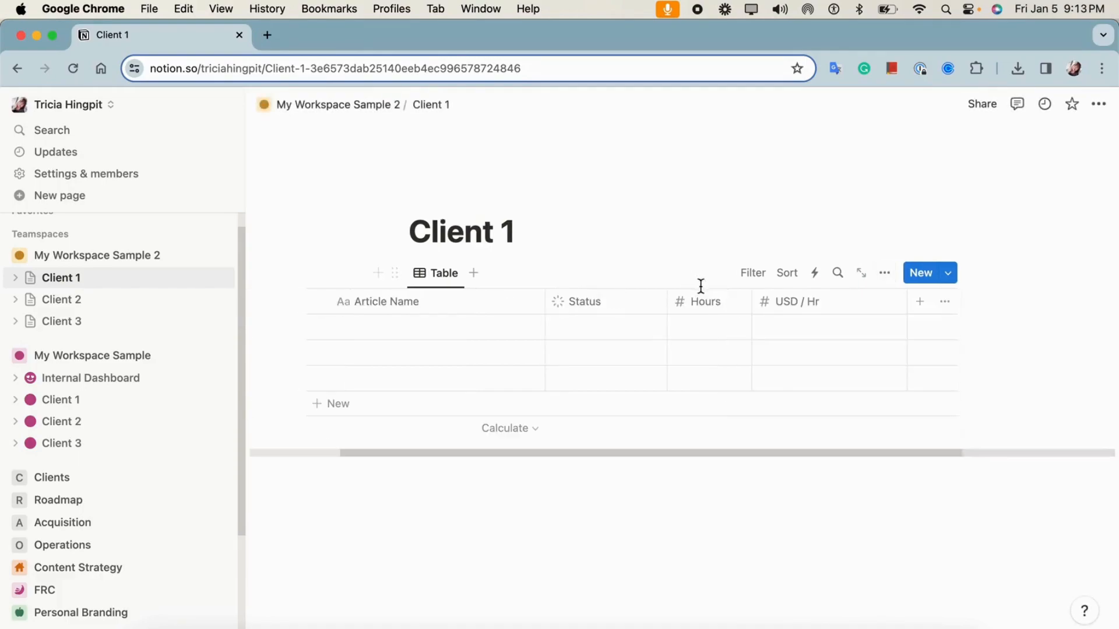
left_click_drag(907, 300, 847, 309)
Step: Add a Formula property named "Amount" after USD / Hr and narrow its column
left_click(943, 303)
scroll(787, 338, "down", 1)
scroll(814, 454, "down", 5)
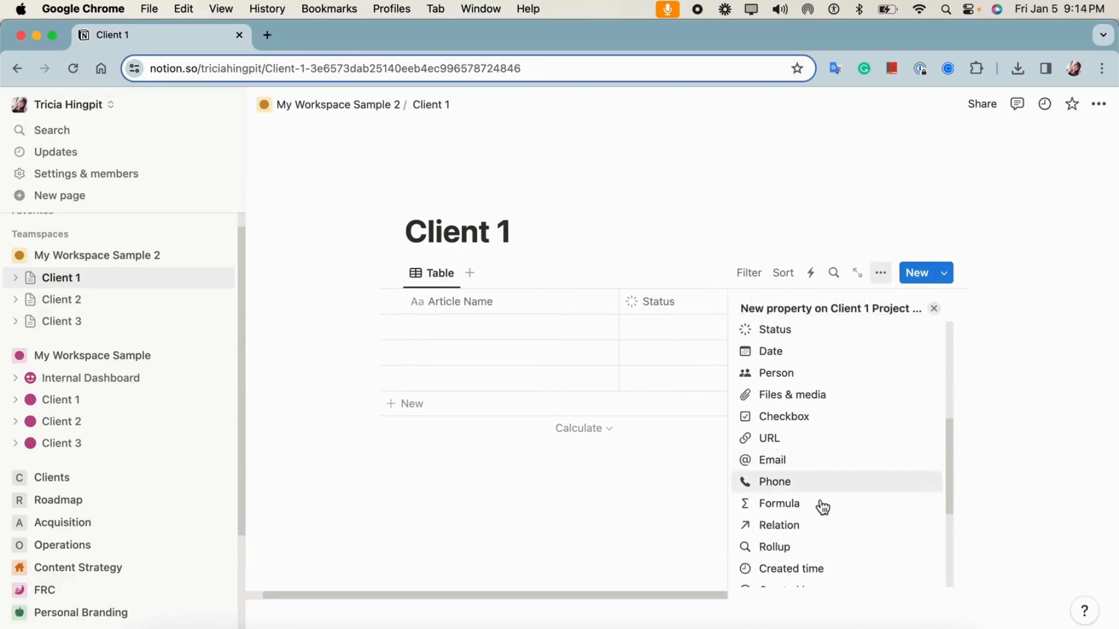
left_click(820, 504)
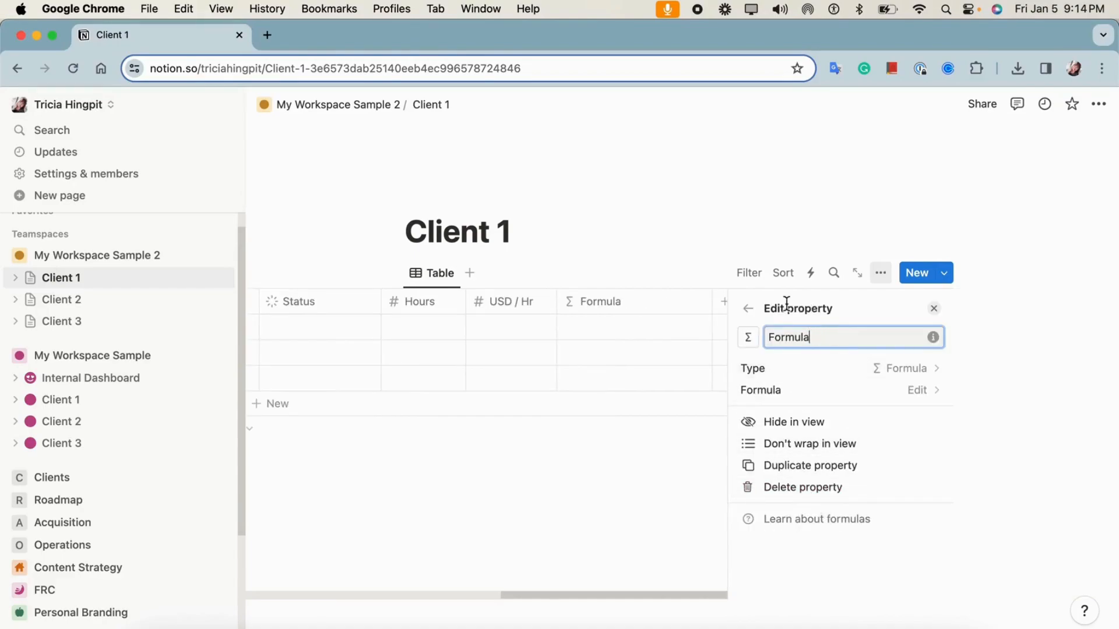
left_click(787, 338)
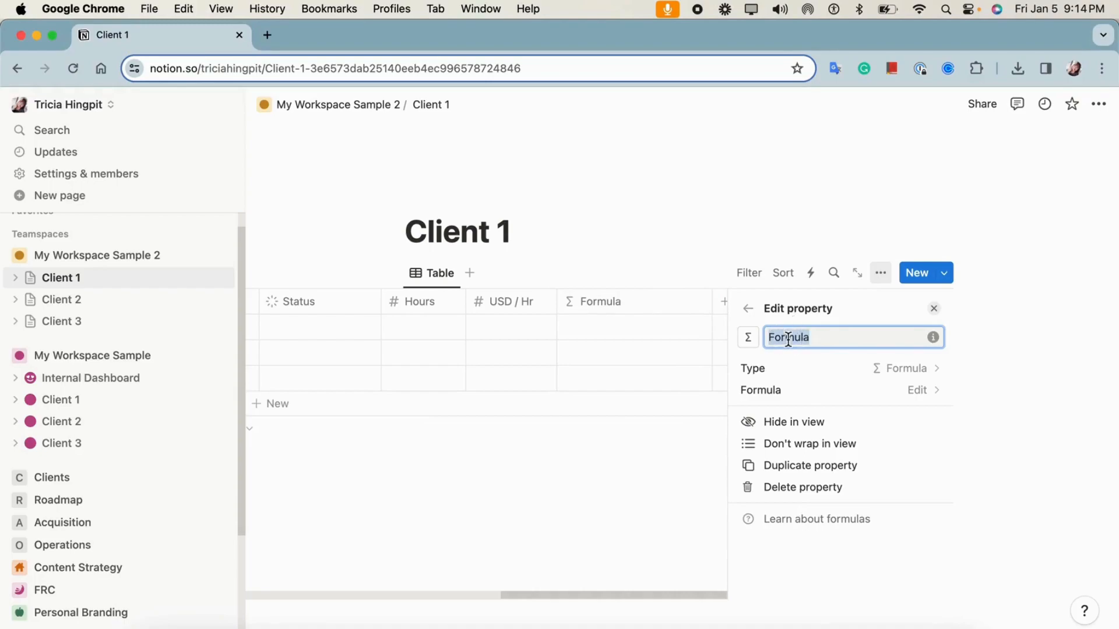
type("Amount")
left_click(670, 262)
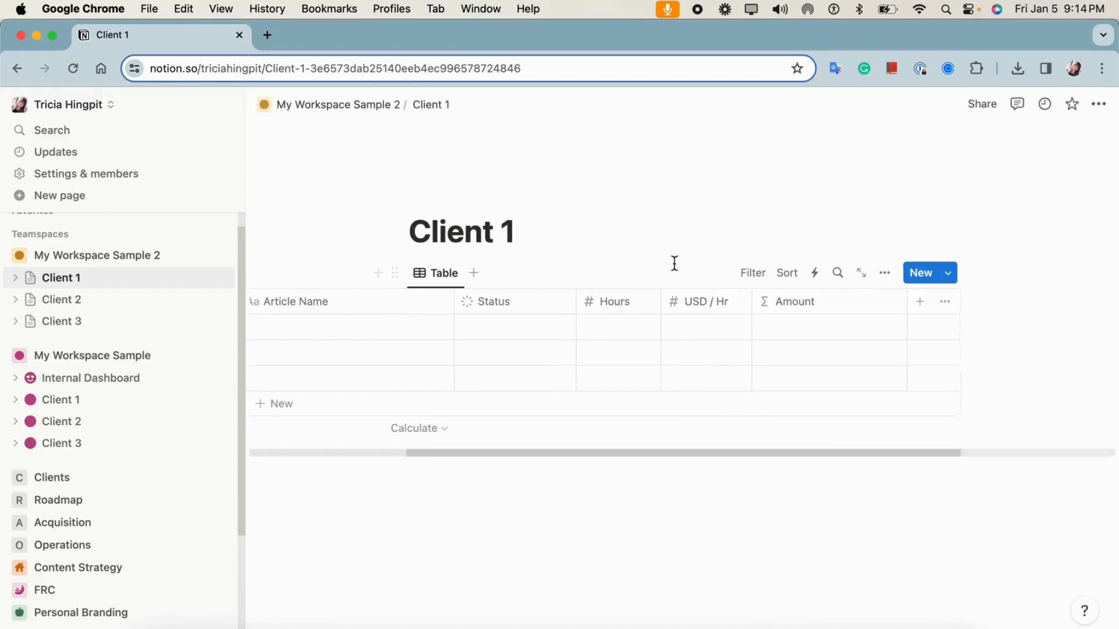
scroll(886, 300, "left", 3)
Step: Add a Number property after Amount and name it "Total Amount"
left_click(921, 302)
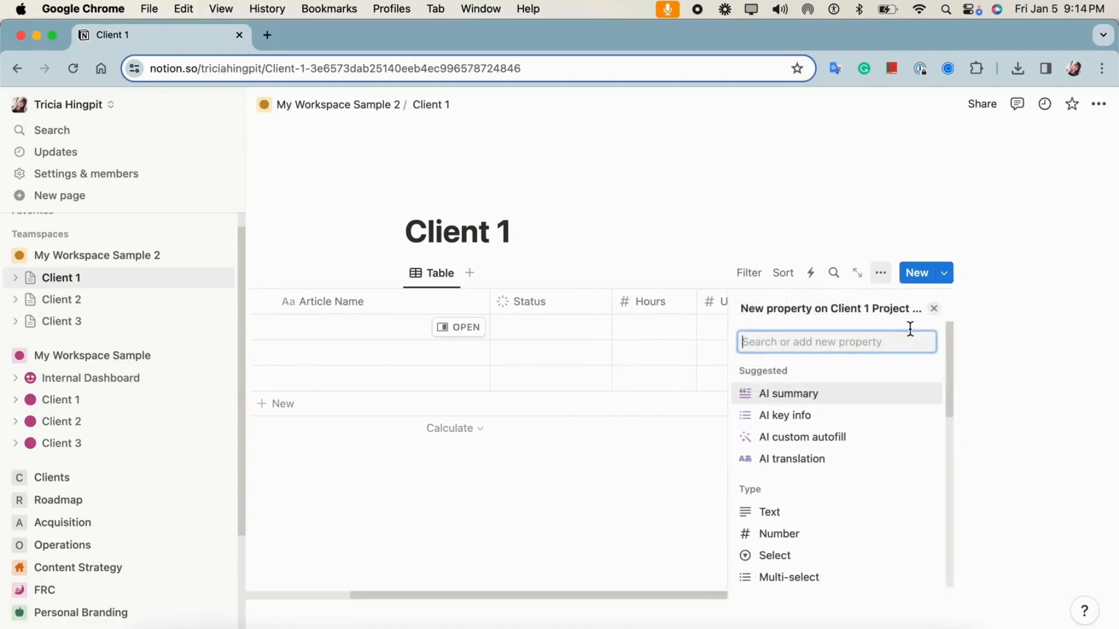
scroll(822, 460, "down", 3)
scroll(840, 421, "up", 2)
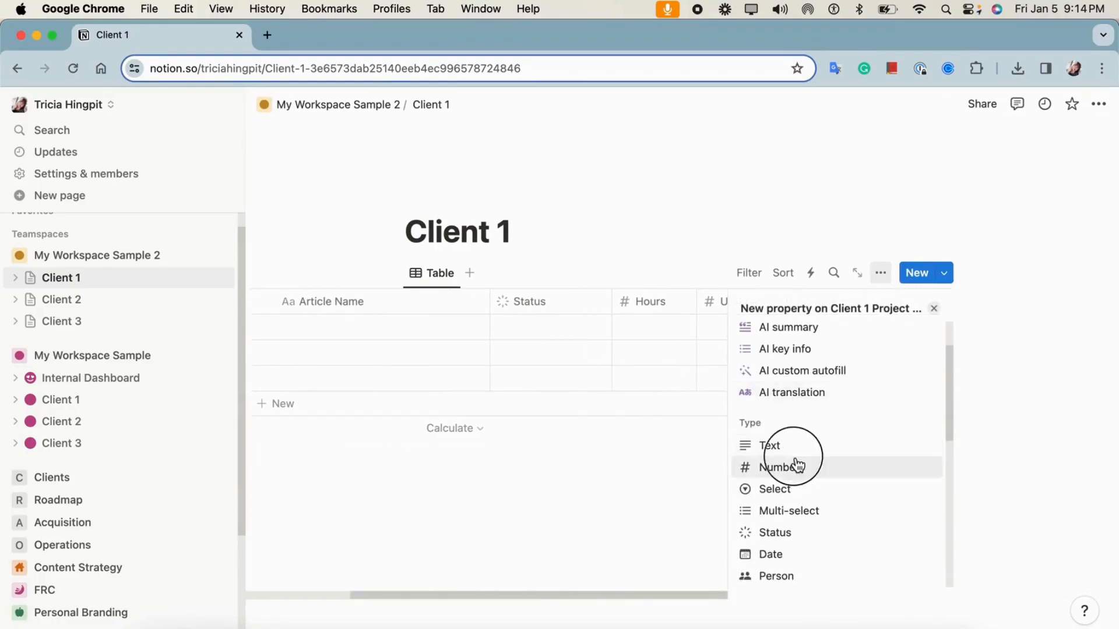
left_click(827, 483)
double_click(790, 337)
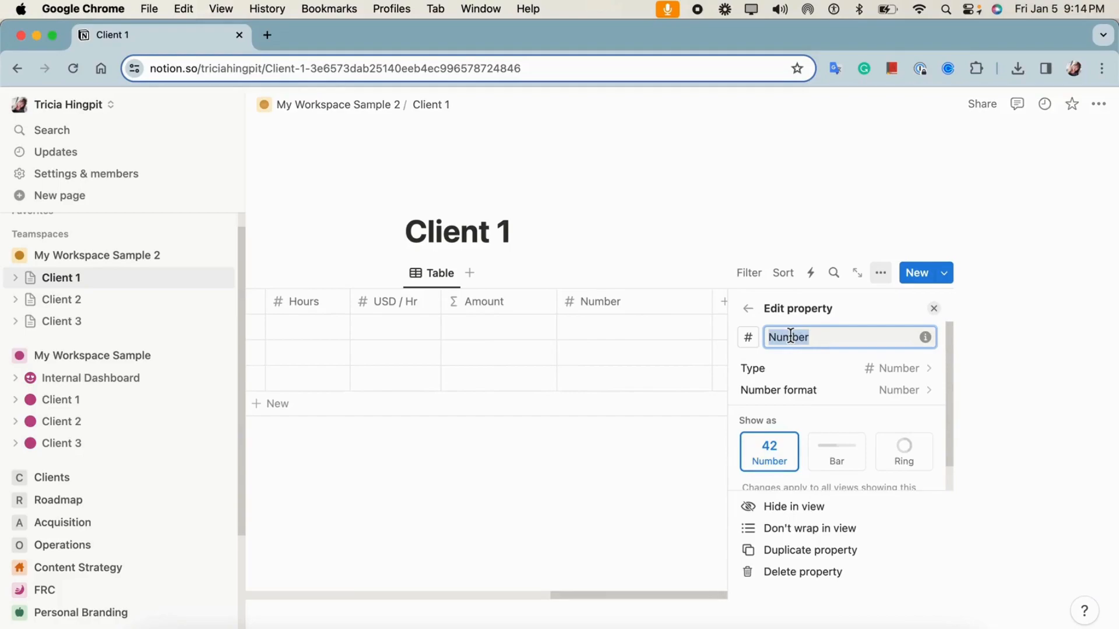
type("Total Amount")
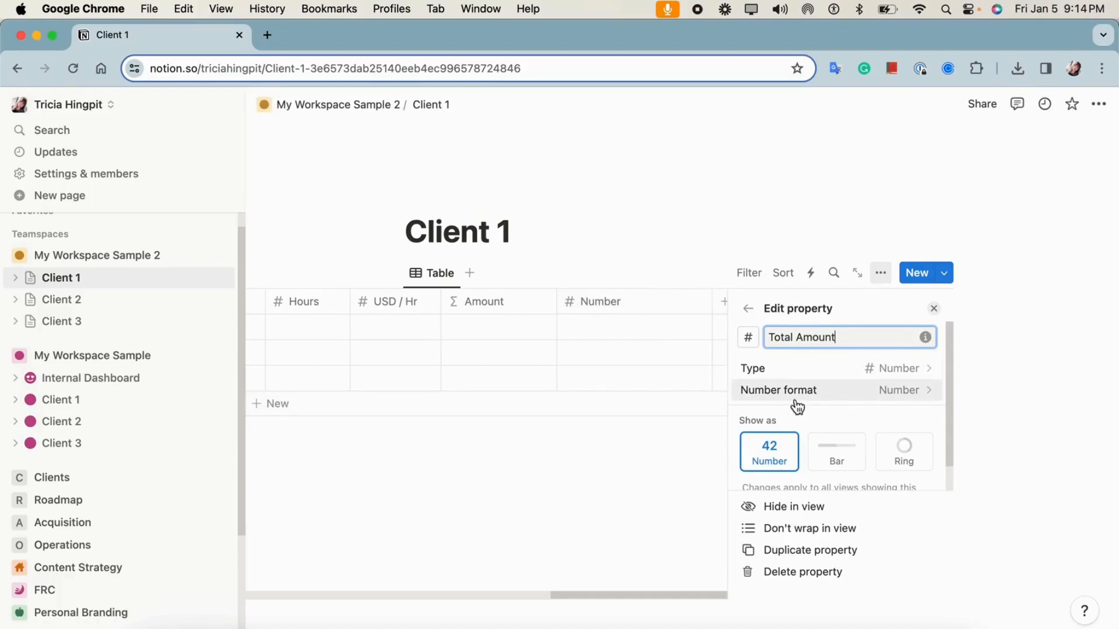
Step: Set the Total Amount property's number format to US Dollar and close the property settings
left_click(816, 391)
left_click(824, 364)
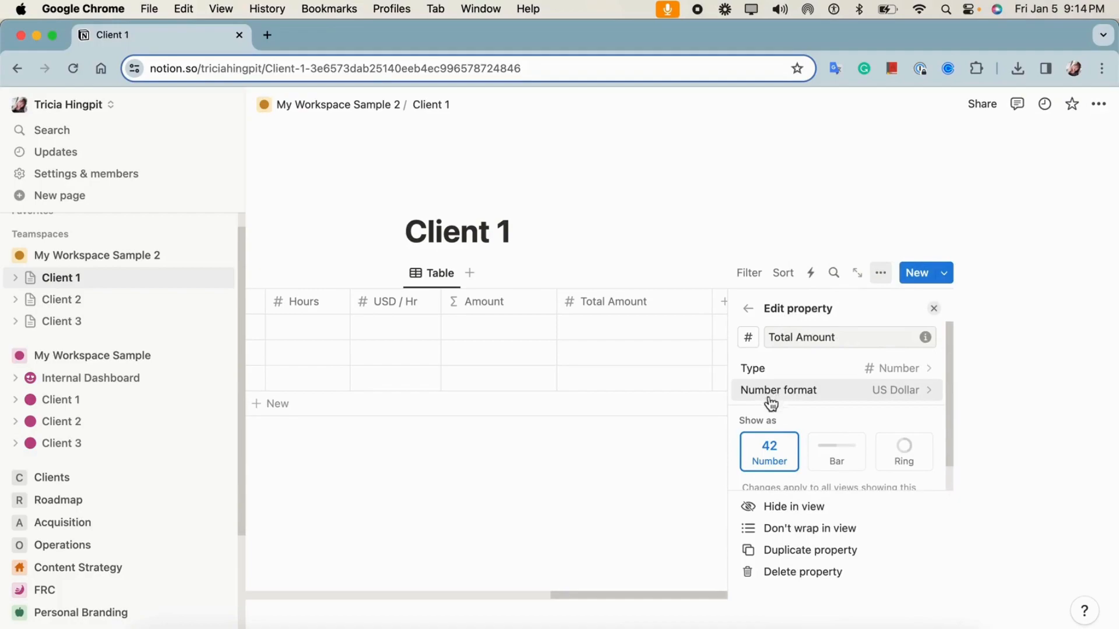
left_click(667, 482)
left_click_drag(604, 450, 405, 451)
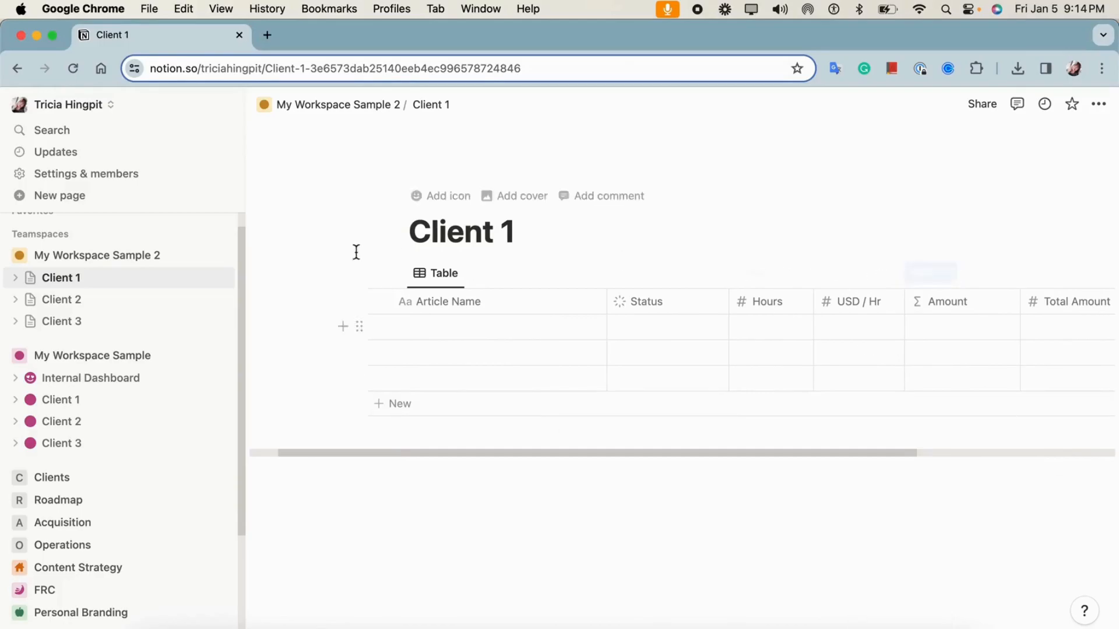
Step: Copy the title "Guardians of the Virtual Realm: Understanding the Role of Cybersecurity" from the sample Client 1 tracker into the new table's first row
left_click(34, 401)
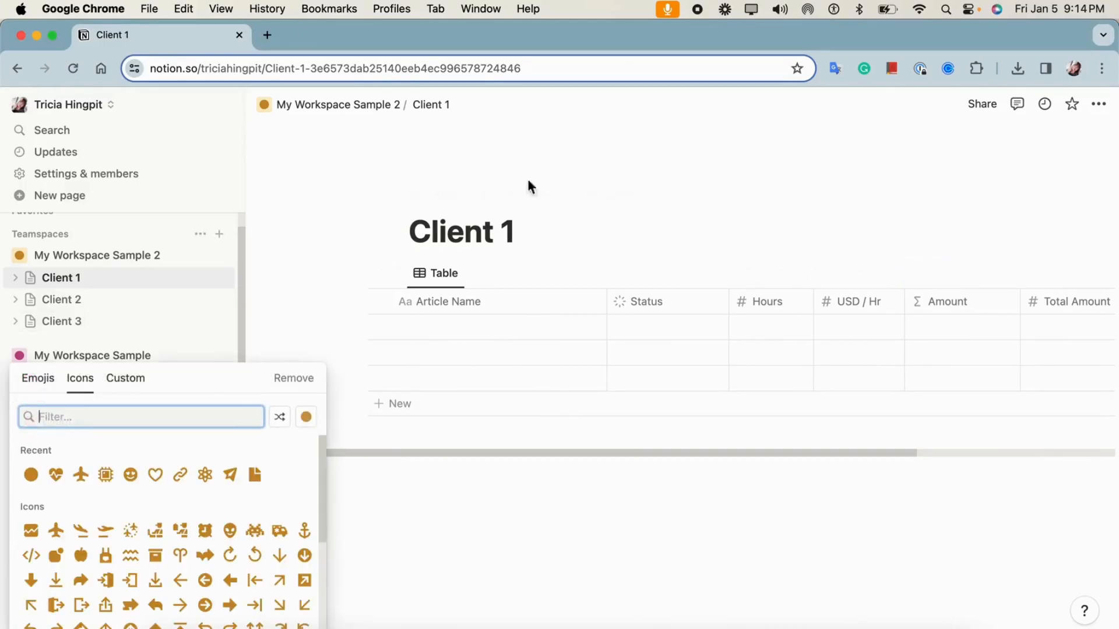
left_click(268, 329)
left_click(134, 400)
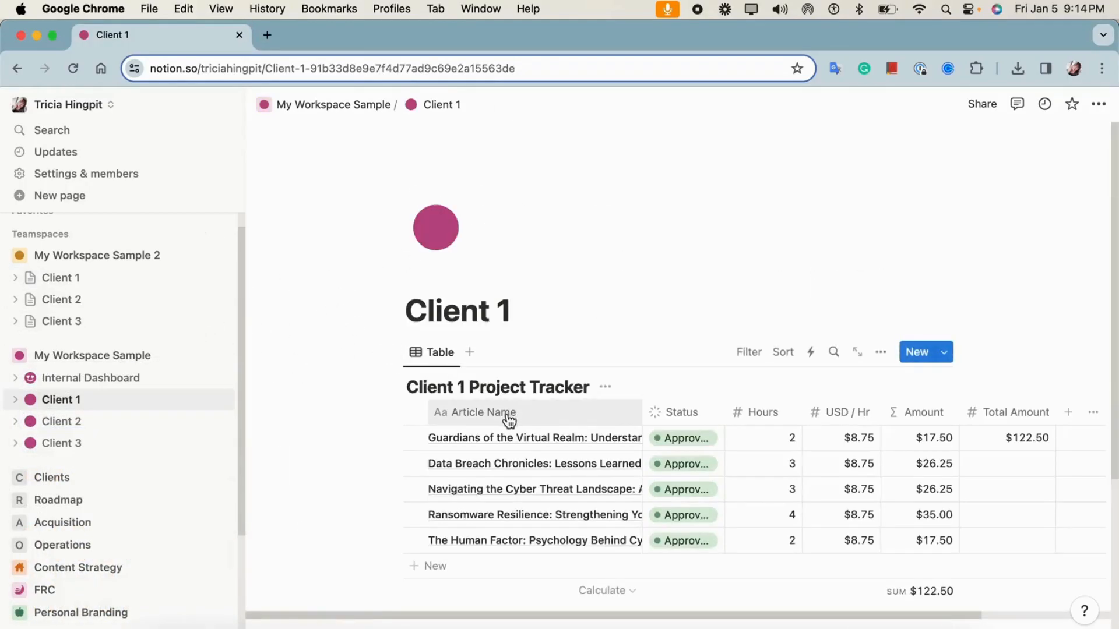
left_click(507, 440)
key("super+a")
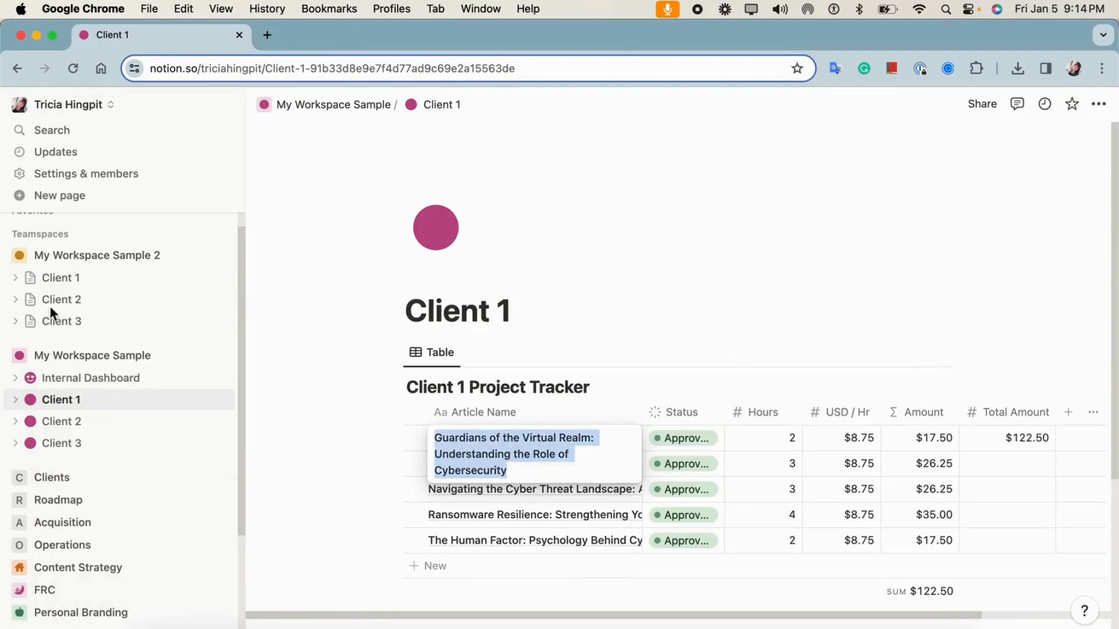
key("super+c")
left_click(128, 279)
left_click(495, 329)
key("super+v")
Step: Copy the sample title "Data Breach Chronicles: Lessons Learned and Prevention Strategies" into the second row of the new Client 1 table
left_click(140, 399)
left_click(495, 465)
key("super+a")
left_click(128, 303)
left_click(119, 278)
Step: Copy the sample title "Navigating the Cyber Threat Landscape: A Comprehensive Guide" into the third row of the new Client 1 table
left_click(106, 406)
left_click(482, 490)
key("Escape")
key("super+c")
left_click(94, 281)
left_click(467, 426)
key("super+v")
key("Escape")
Step: Copy the sample title "Ransomware Resilience: Strengthening Your Defenses in the Digital Age" into the fourth row of the new Client 1 table
left_click(61, 400)
left_click(478, 512)
key("super+a")
key("super+c")
left_click(62, 277)
left_click(512, 471)
key("super+v")
Step: Copy the sample title "The Human Factor: Psychology Behind Cybersecurity Awareness" into the fifth row of the new Client 1 table
left_click(68, 404)
left_click(482, 532)
key("Escape")
key("super+c")
left_click(78, 282)
left_click(492, 513)
key("super+v")
key("Escape")
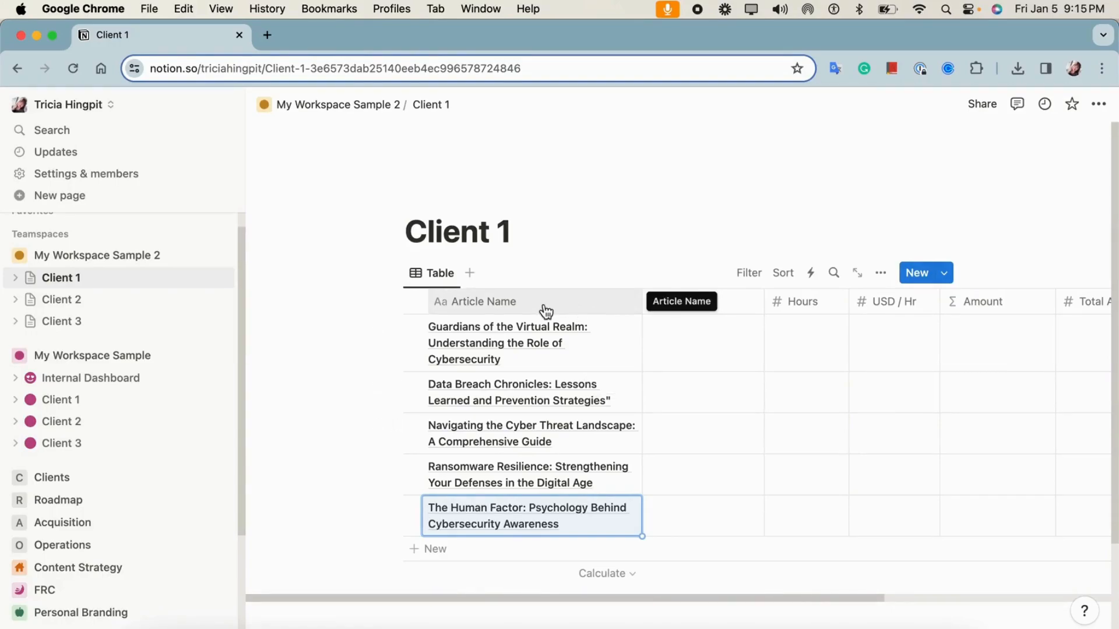
Step: Turn off text wrapping for the Article Name column
left_click(489, 309)
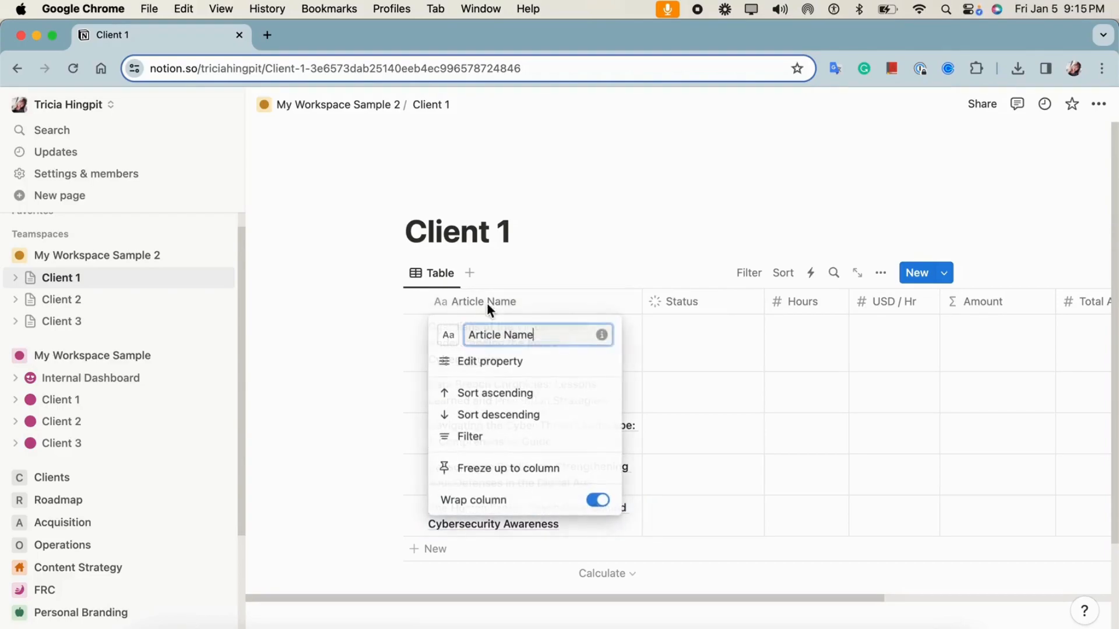
left_click(605, 505)
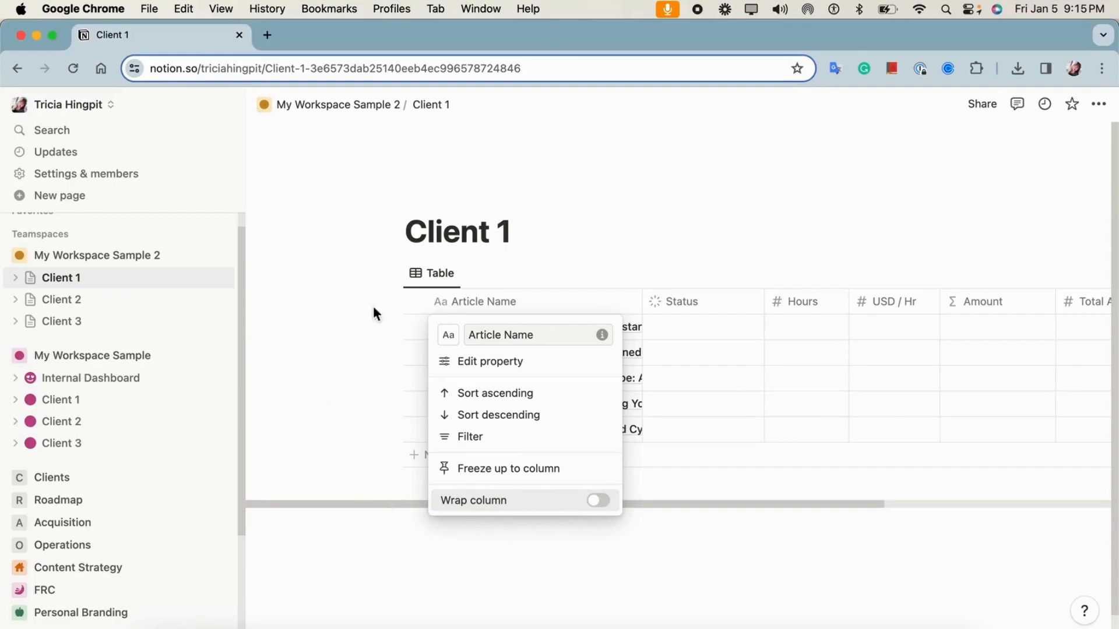
Step: Set the status of all five articles to Approved, and narrow the Article Name and Status columns
left_click(644, 265)
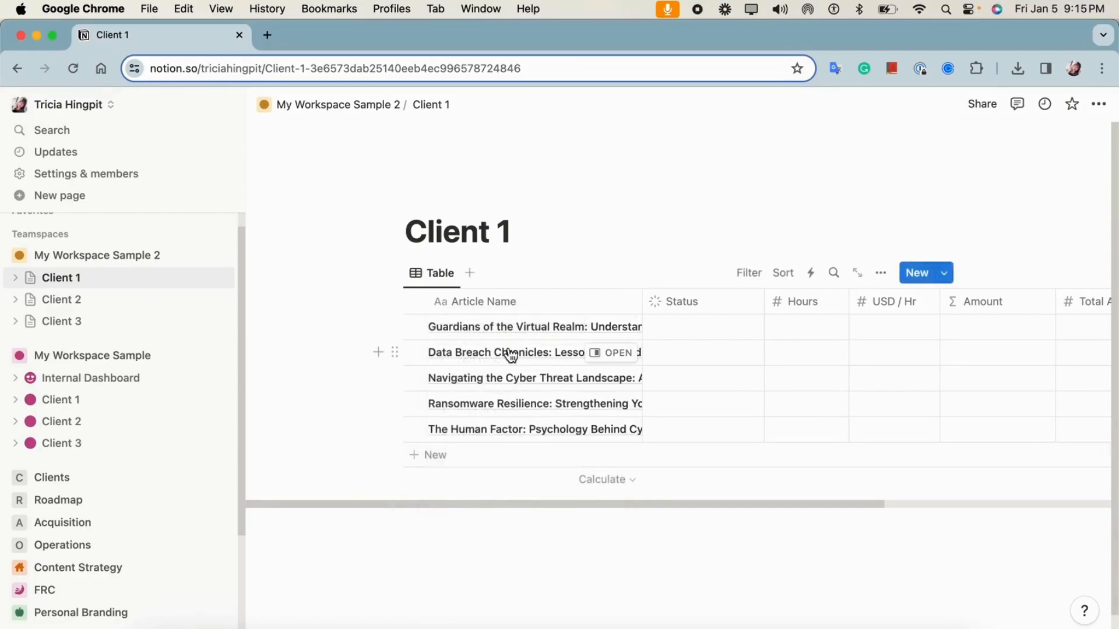
left_click_drag(641, 301, 597, 300)
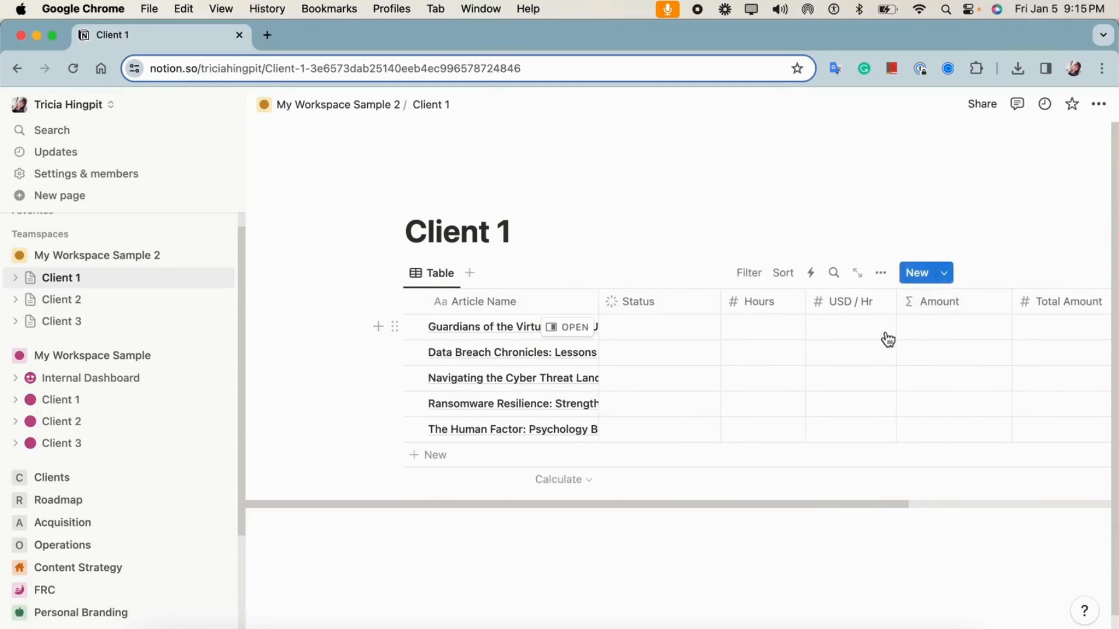
left_click(656, 340)
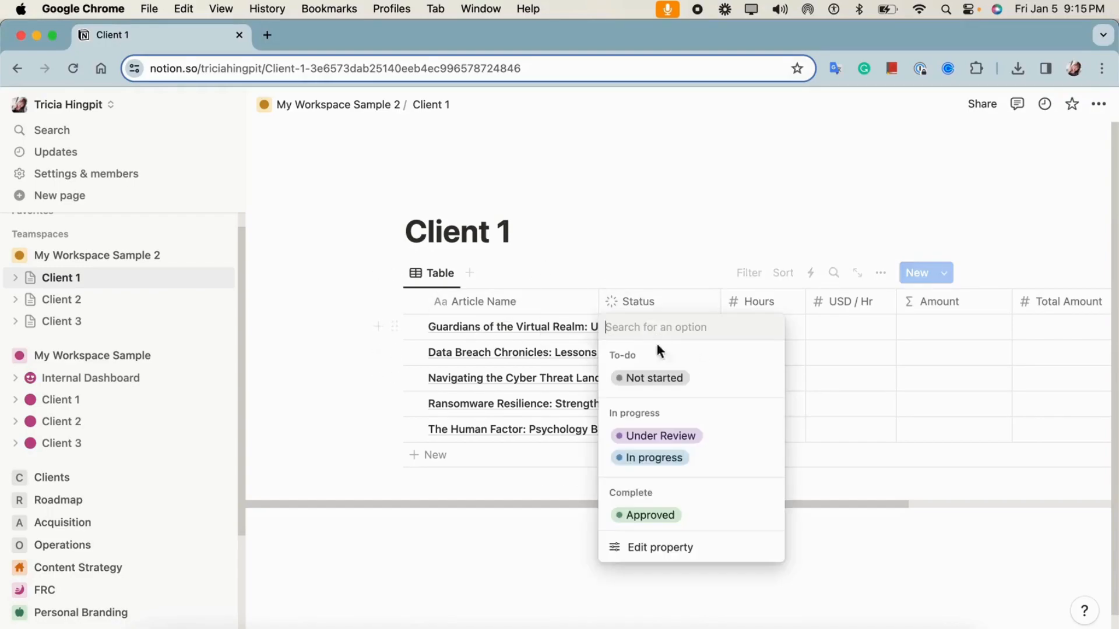
left_click(669, 519)
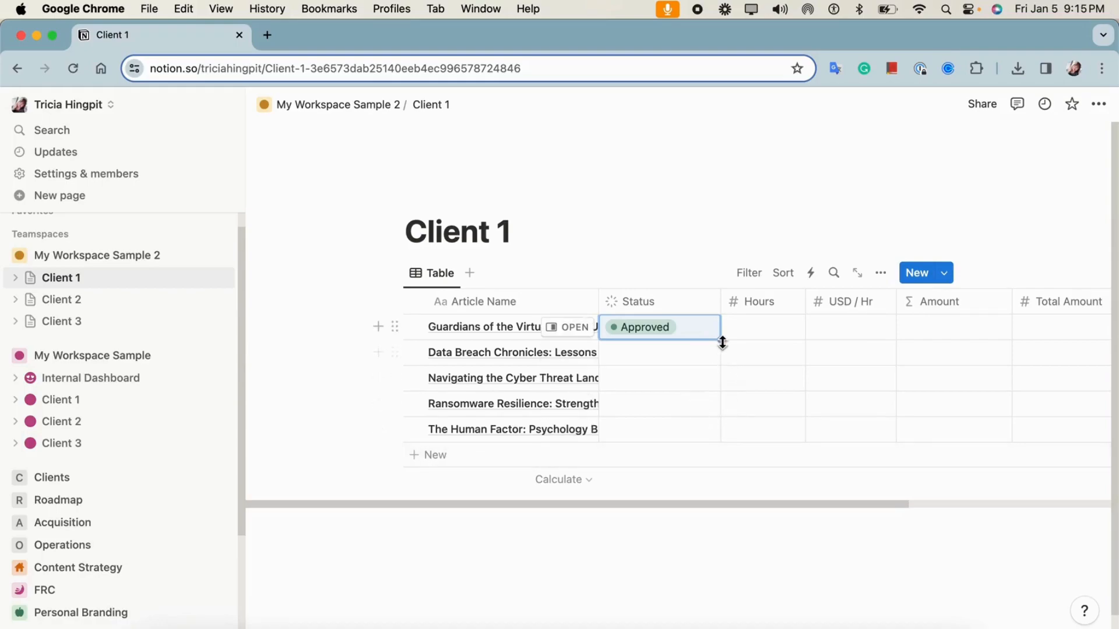
left_click_drag(717, 346, 715, 444)
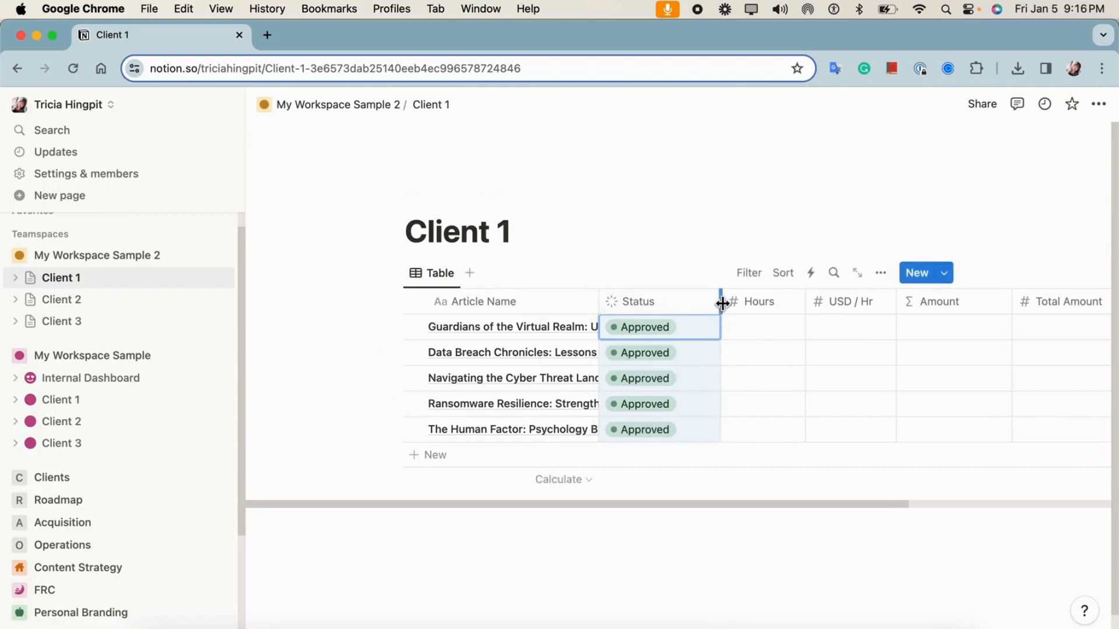
left_click_drag(721, 301, 688, 303)
Step: Enter 2 in the first row's Hours cell and fill it down through all five articles
left_click(714, 331)
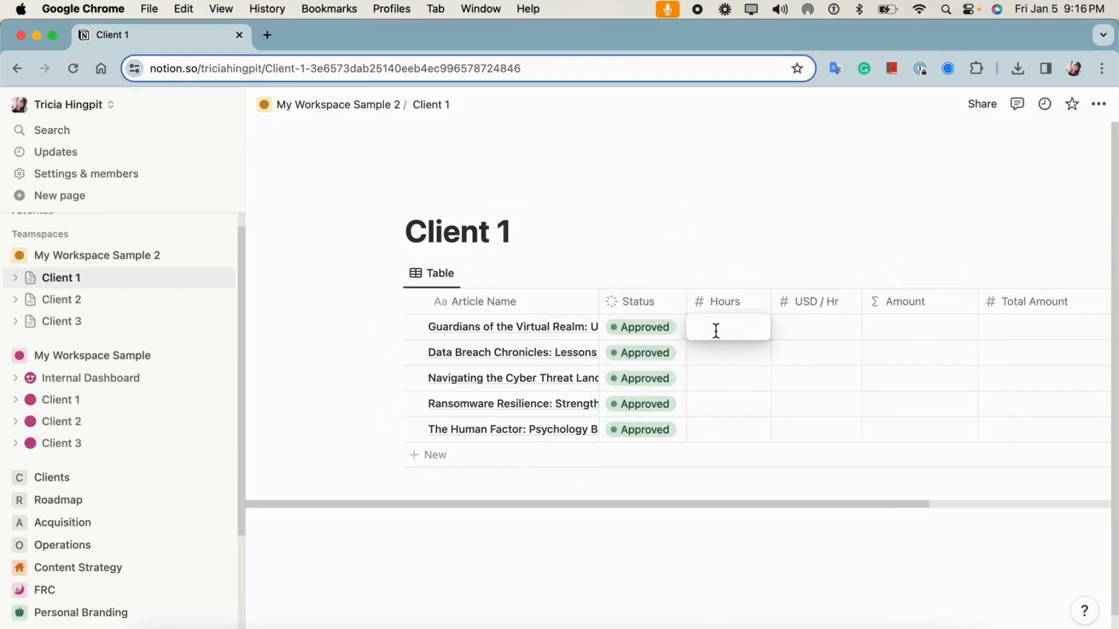
type("2")
key("Return")
left_click_drag(771, 340, 768, 437)
Step: Enter a USD / Hr rate of 8.75 for the first article and fill it down through all five rows
left_click(807, 326)
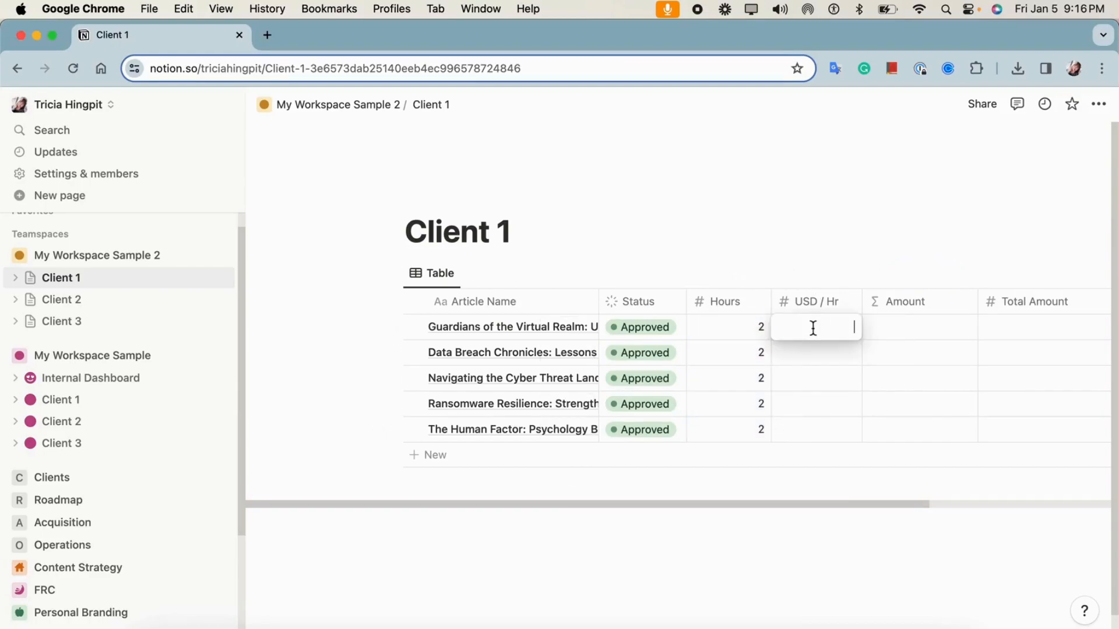
type("8.75")
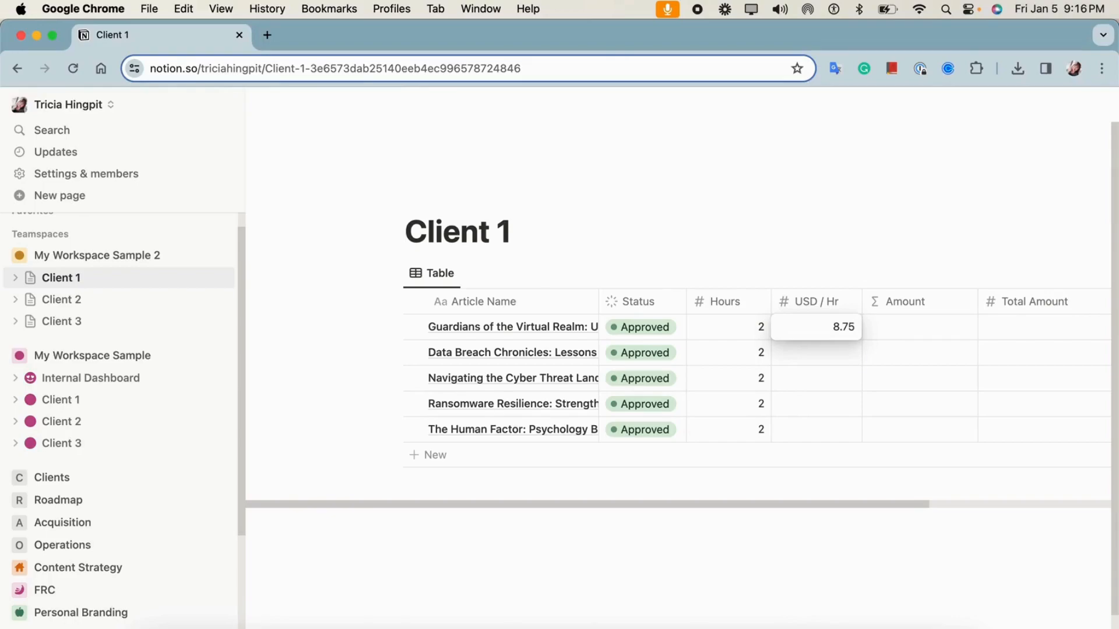
key("Return")
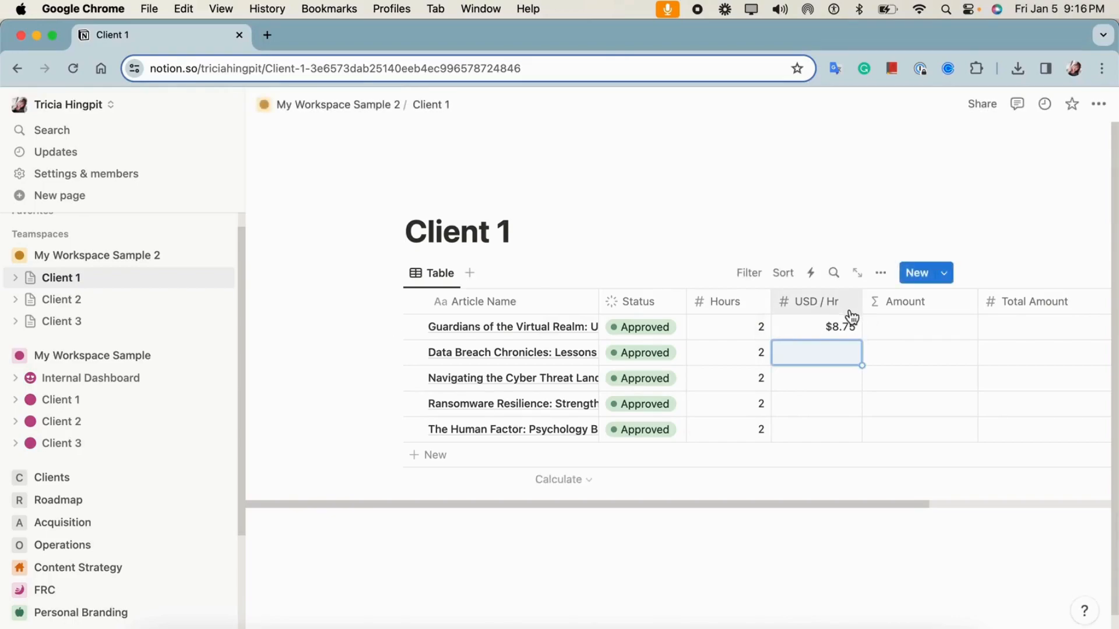
left_click(844, 333)
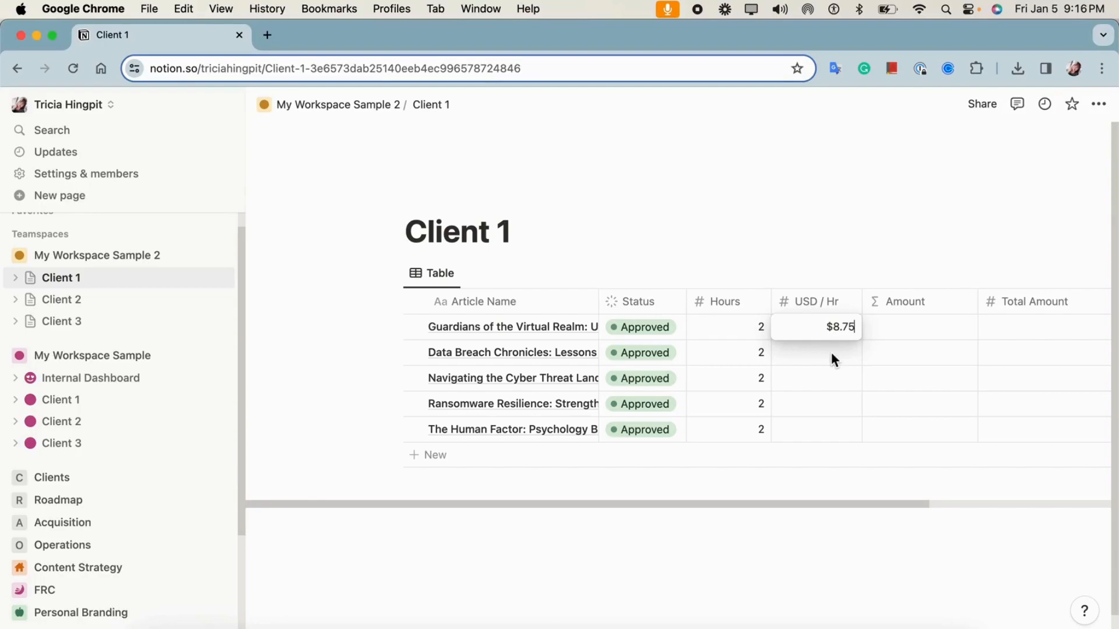
key("Escape")
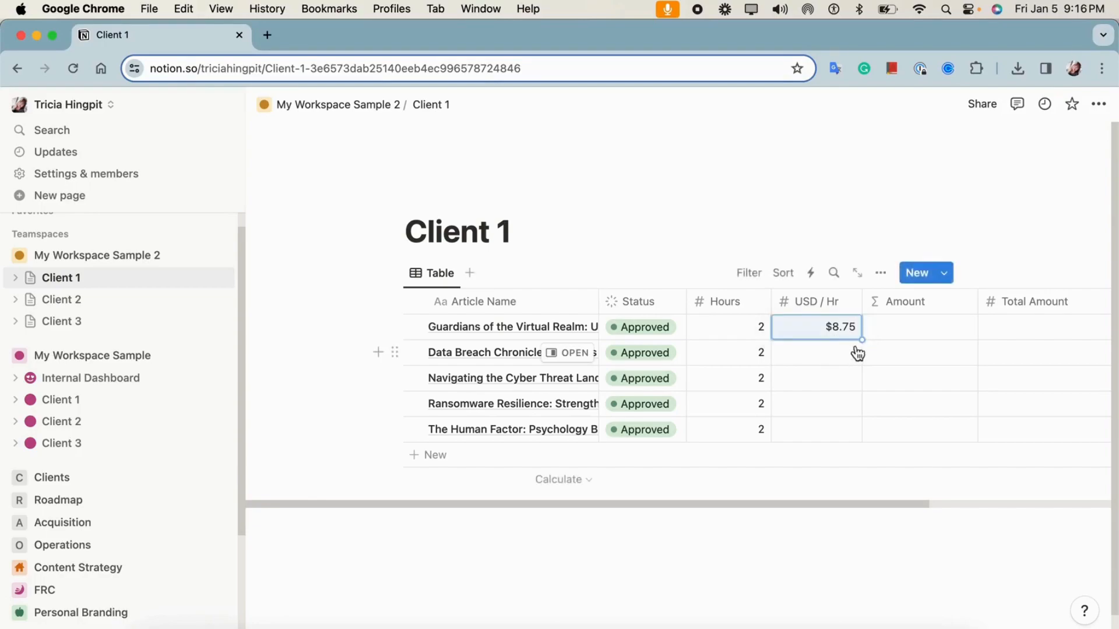
left_click_drag(862, 333, 854, 434)
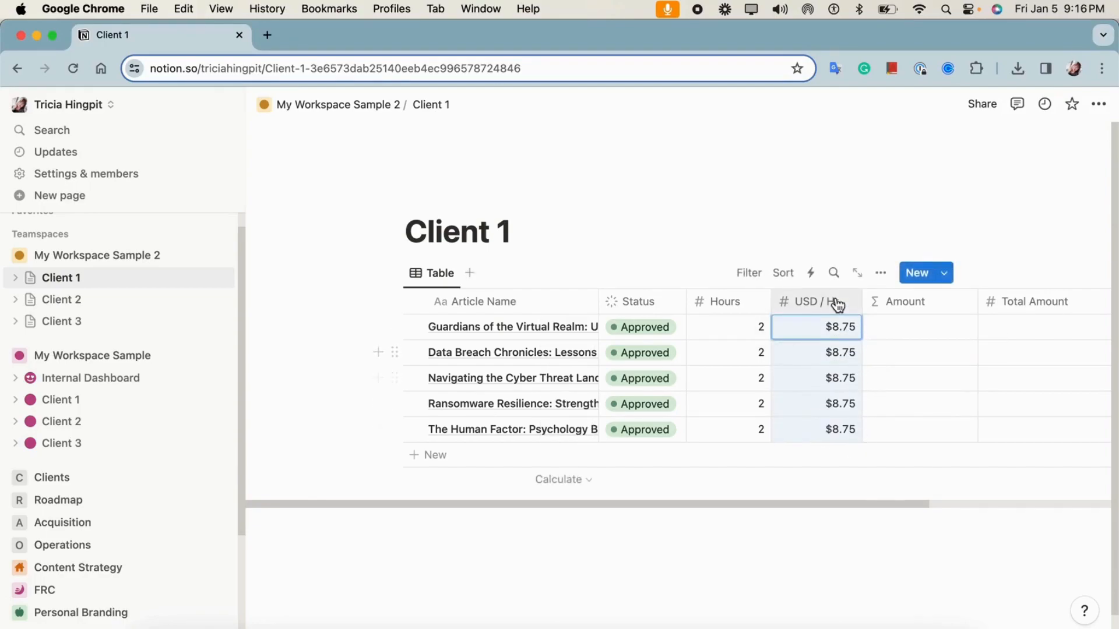
Step: Define the Amount column's formula as the Hours property multiplied by the USD / Hr property
left_click_drag(864, 505, 934, 512)
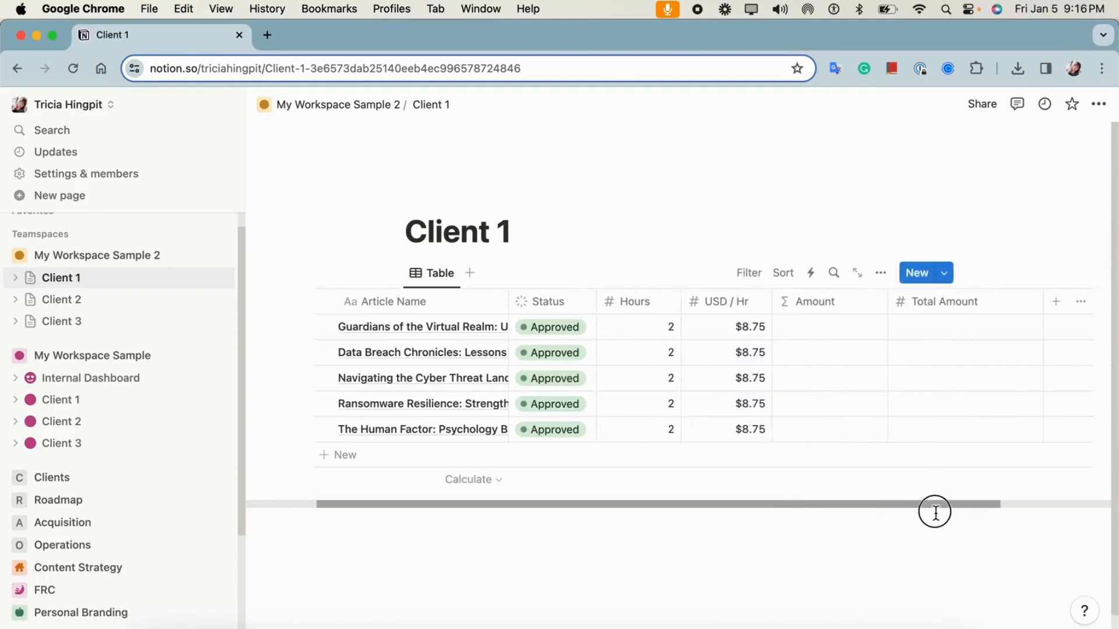
left_click(827, 336)
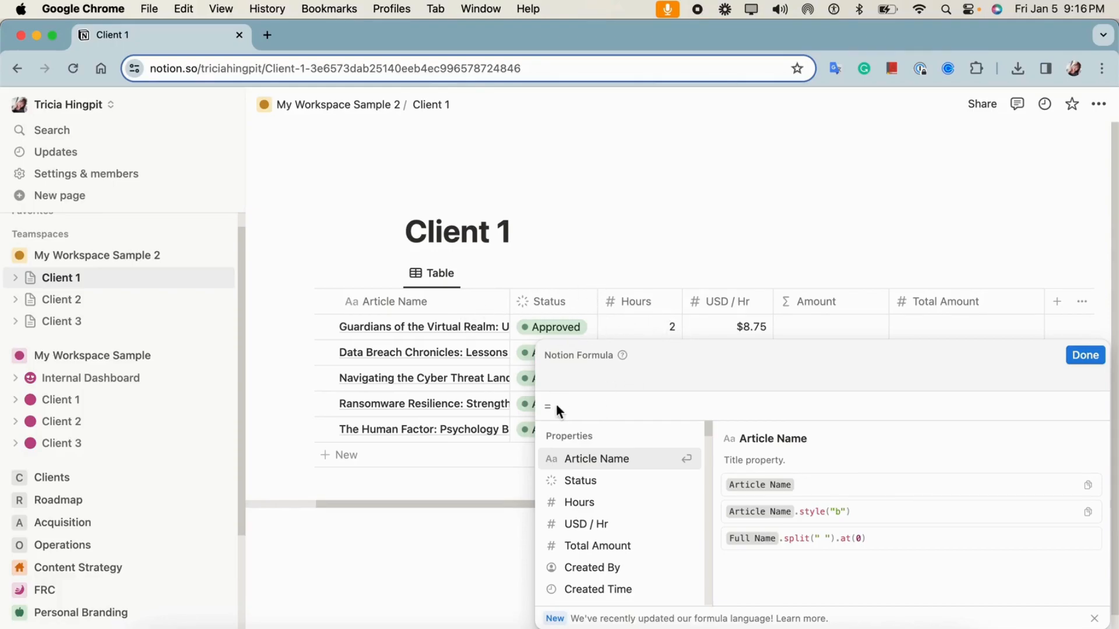
left_click(553, 366)
left_click(554, 378)
left_click(582, 502)
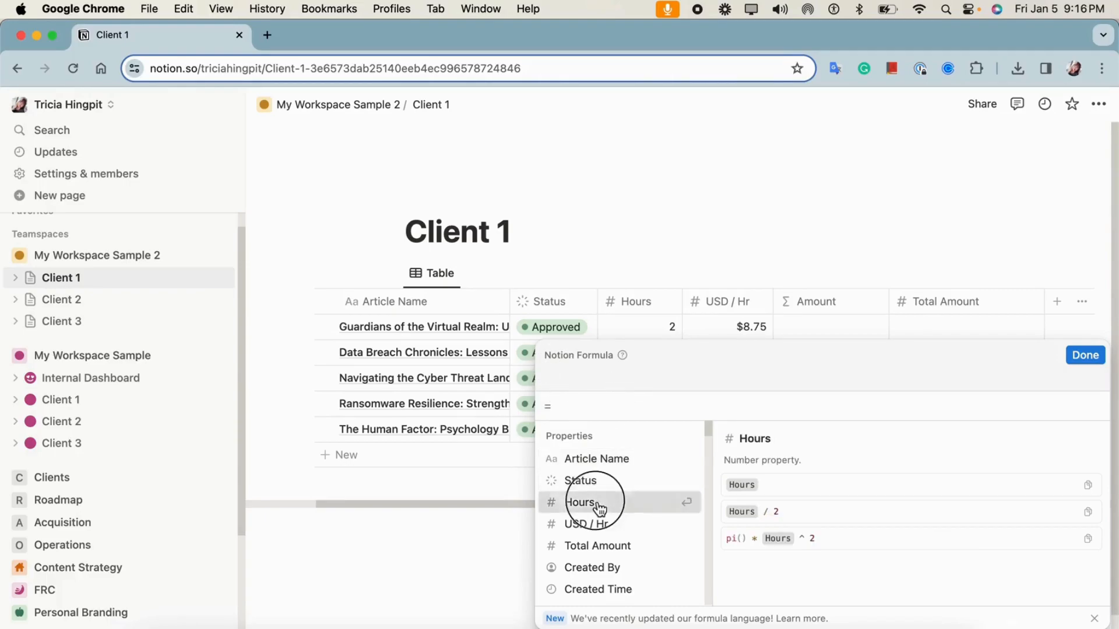
type("*")
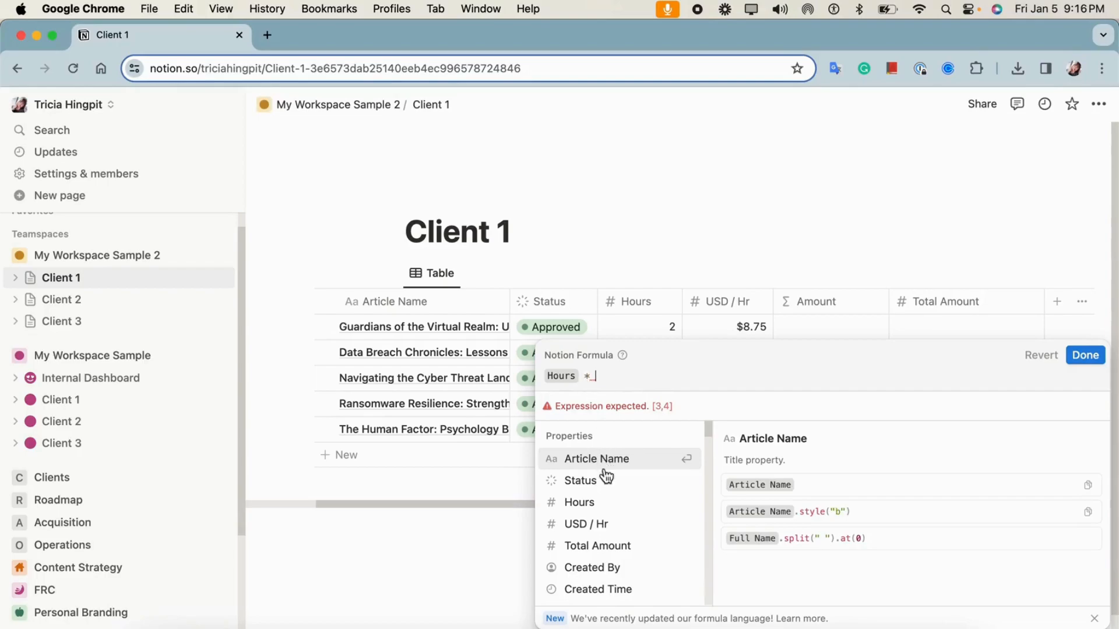
left_click(602, 535)
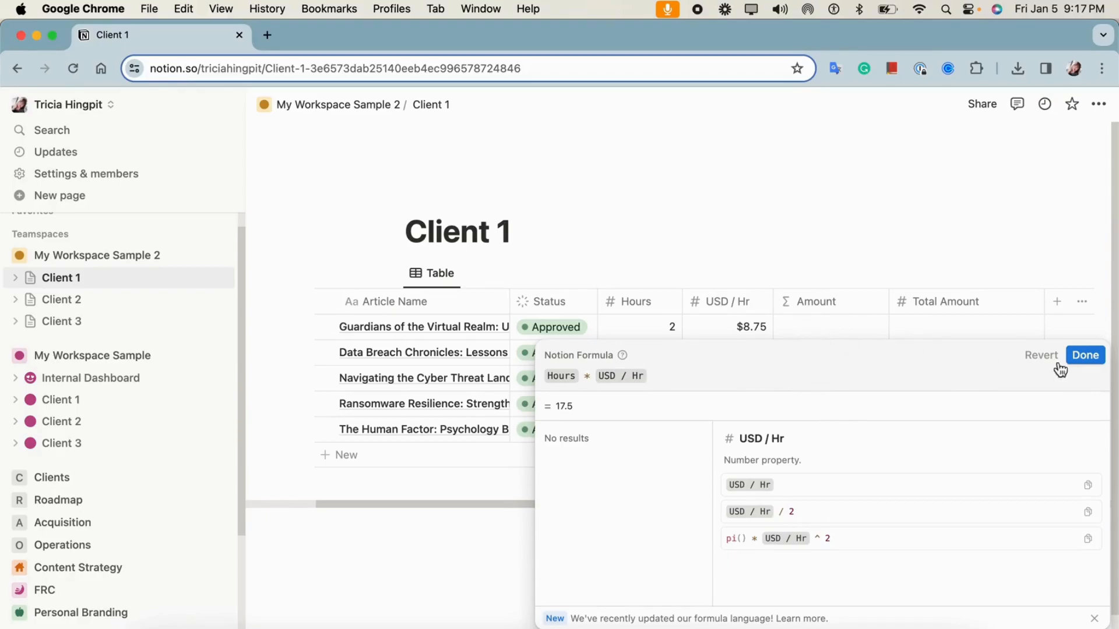
left_click(1085, 356)
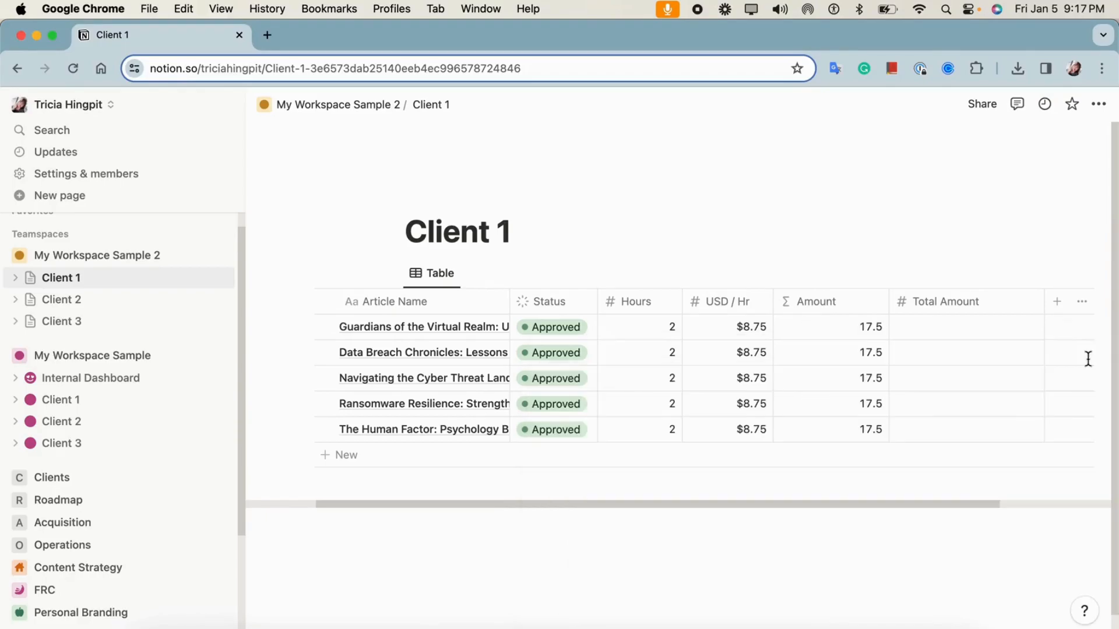
Step: Set the Amount column's number format to US Dollar
left_click(849, 303)
left_click(849, 373)
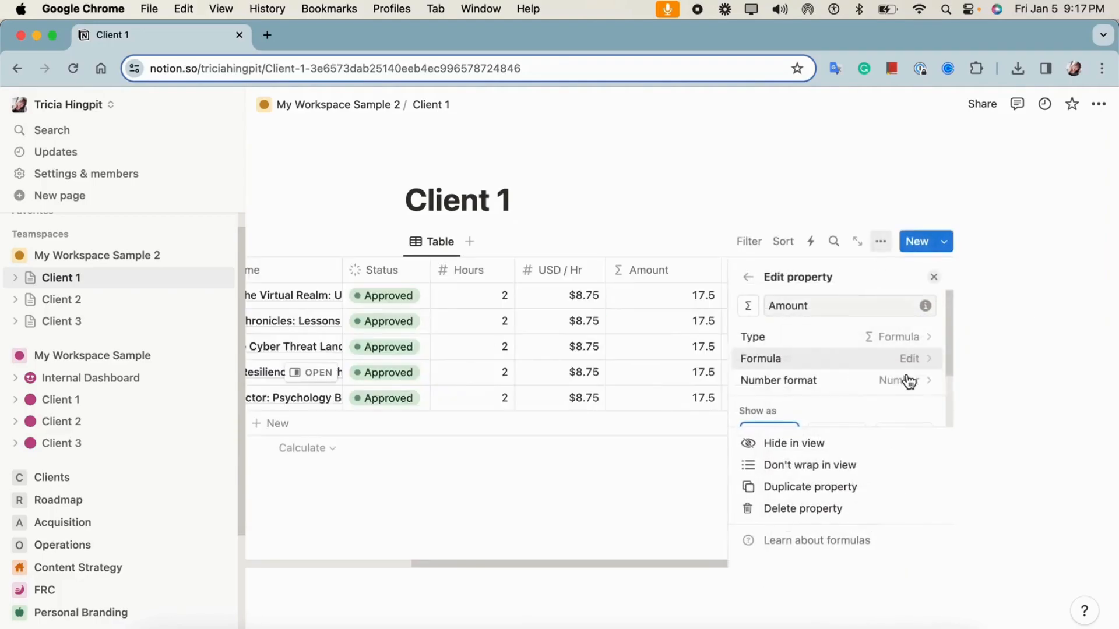
left_click(854, 384)
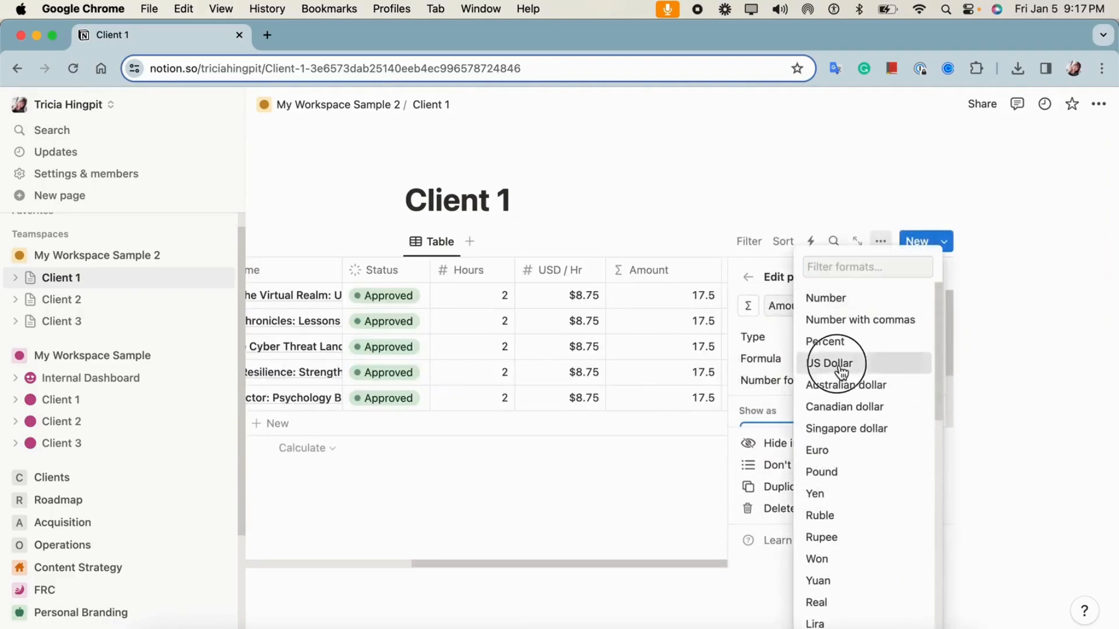
left_click(830, 363)
left_click(697, 240)
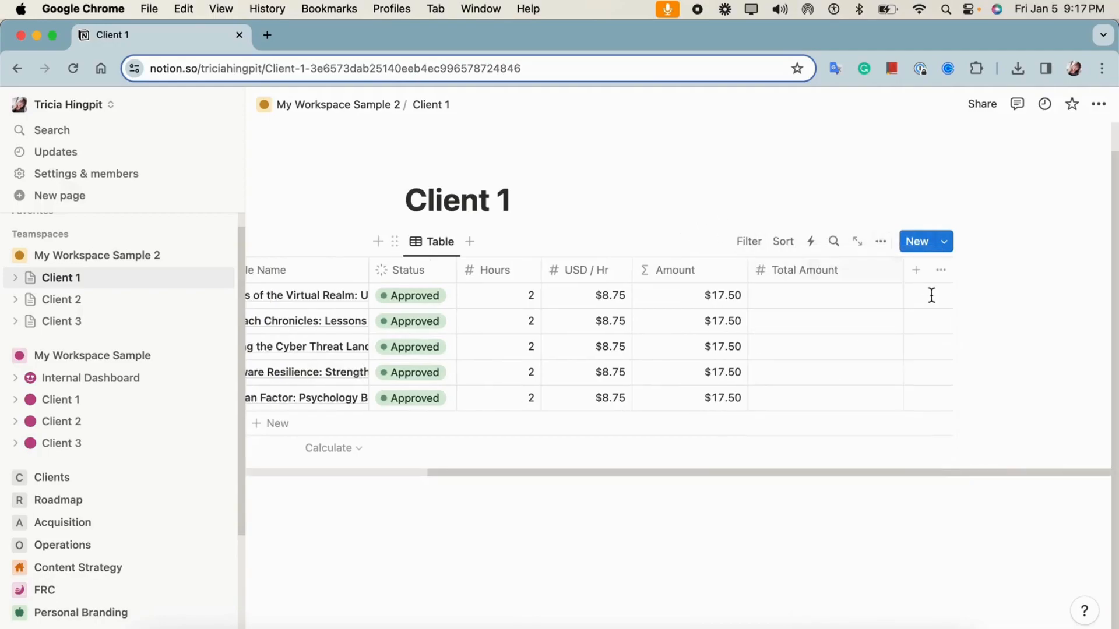
Step: Narrow the Amount column and add a Sum calculation beneath it
left_click_drag(747, 269, 696, 275)
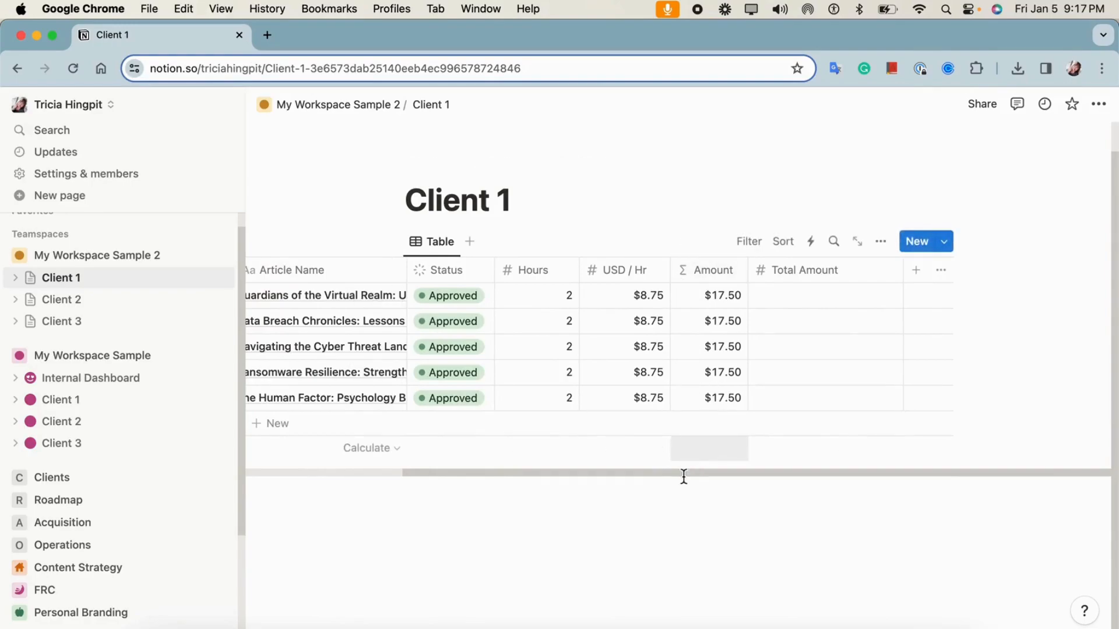
left_click_drag(679, 472, 622, 479)
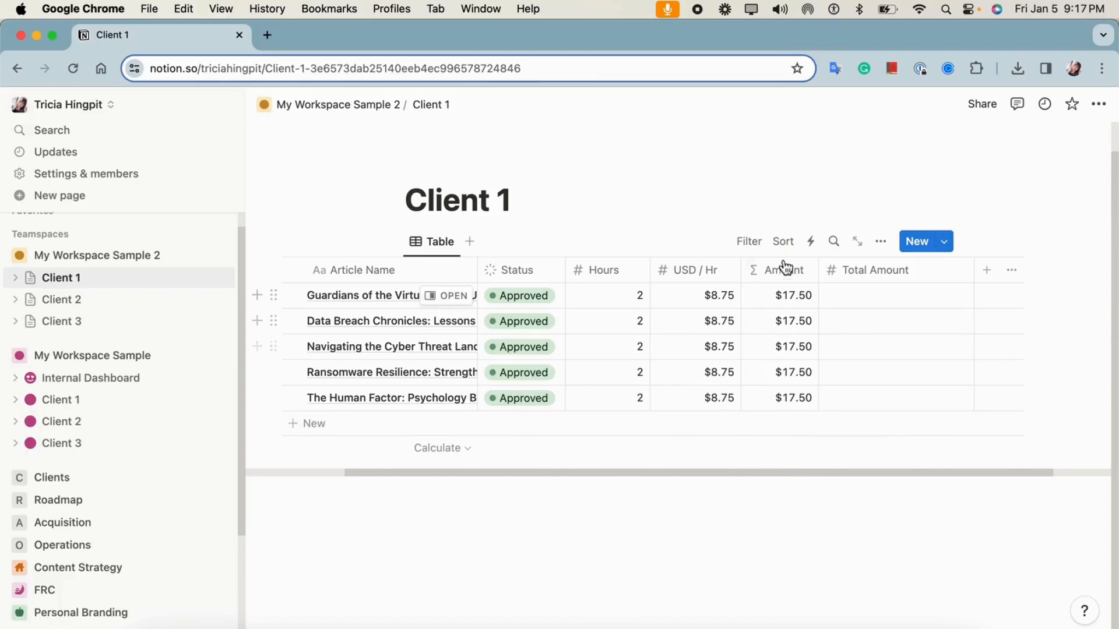
left_click(791, 457)
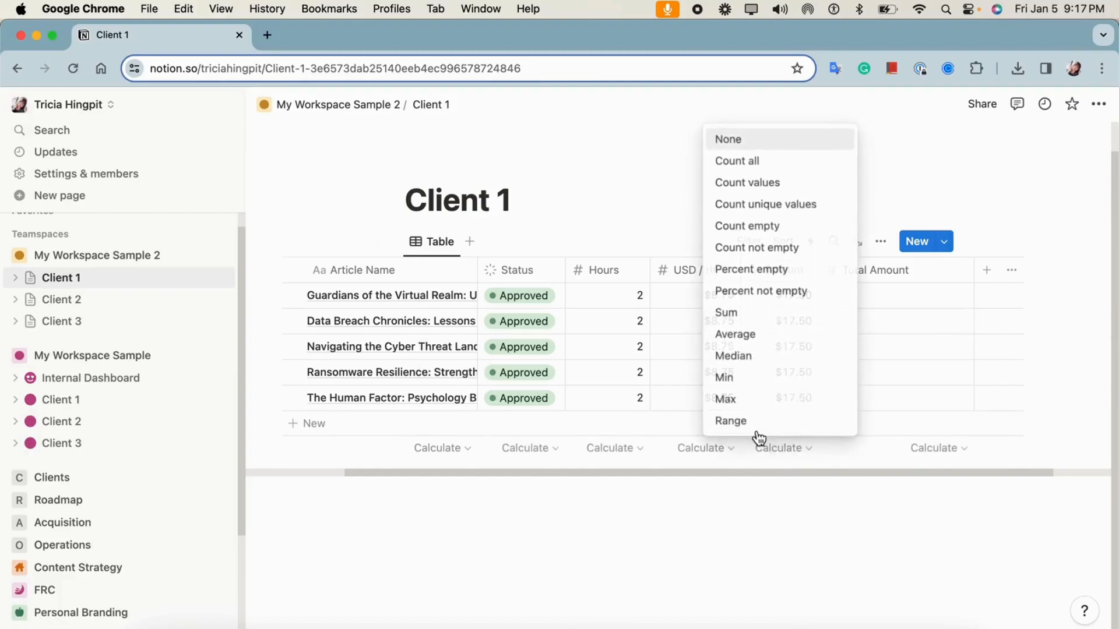
left_click(740, 325)
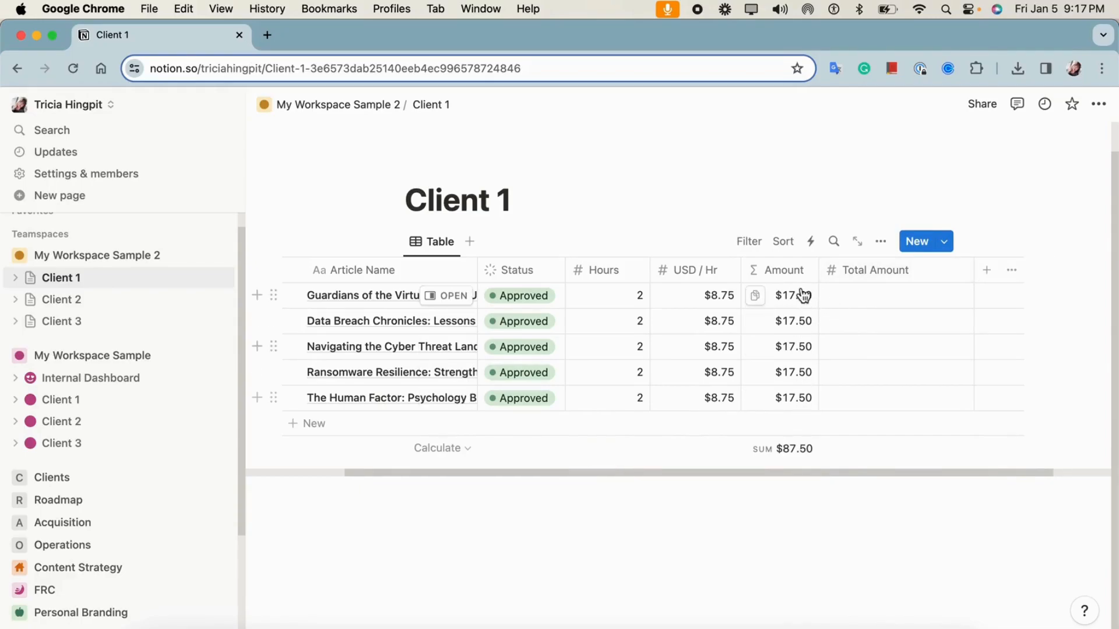
Step: Enter 87.50 as the first row's Total Amount and narrow the Total Amount column
left_click(835, 296)
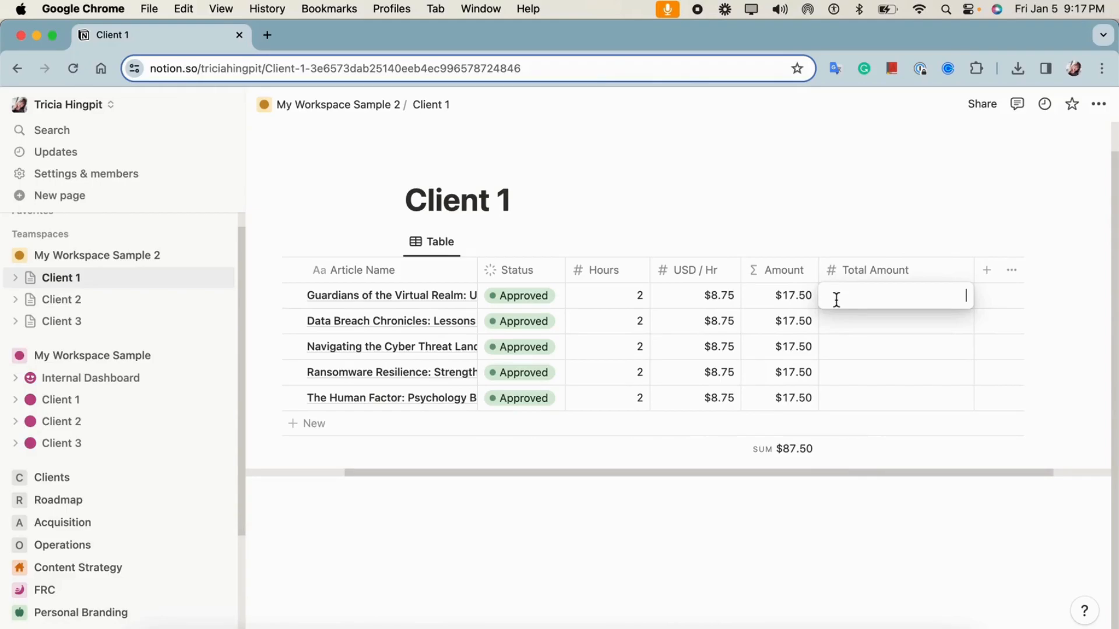
type("87.50")
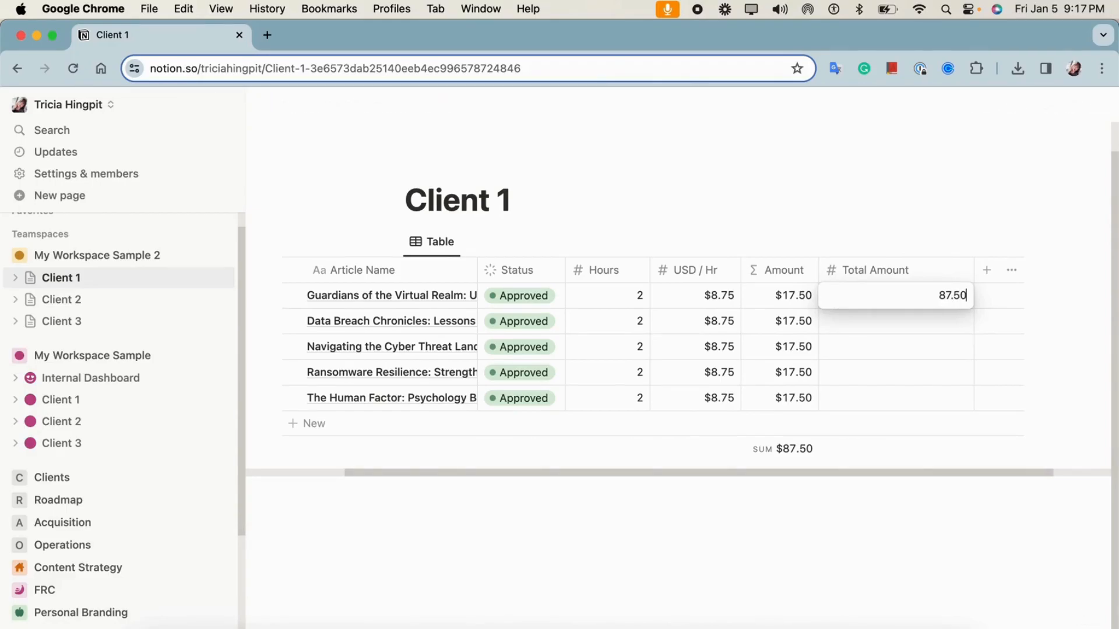
key("Return")
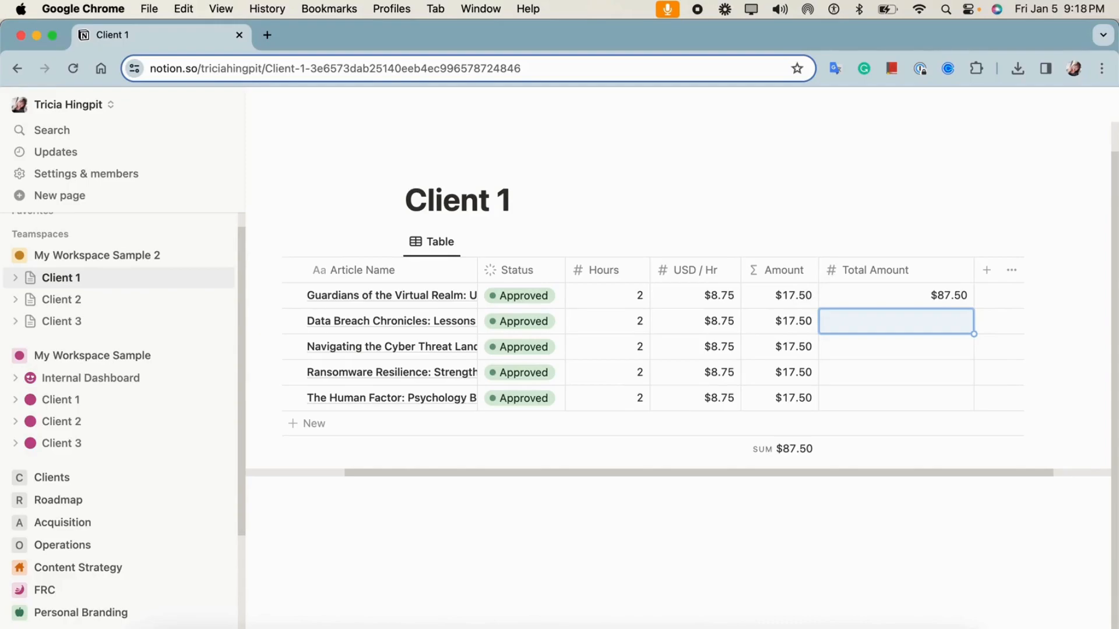
left_click_drag(975, 270, 923, 270)
left_click(848, 477)
left_click_drag(848, 477, 781, 465)
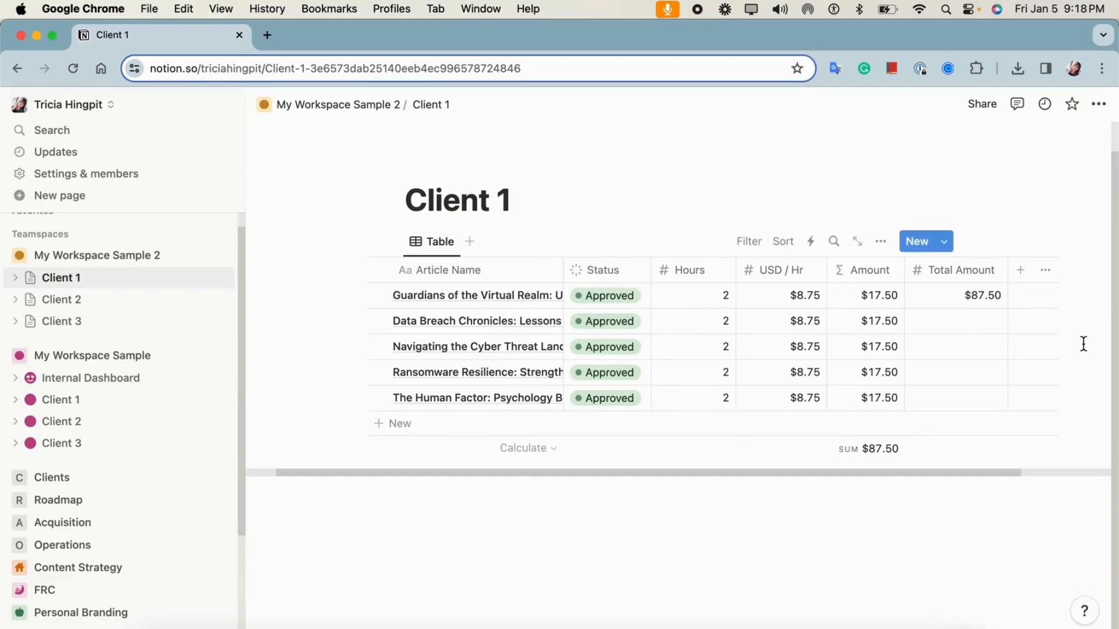
mouse_move(904, 475)
left_mouse_down()
mouse_move(933, 480)
mouse_move(893, 474)
mouse_move(950, 480)
mouse_move(911, 480)
left_mouse_up()
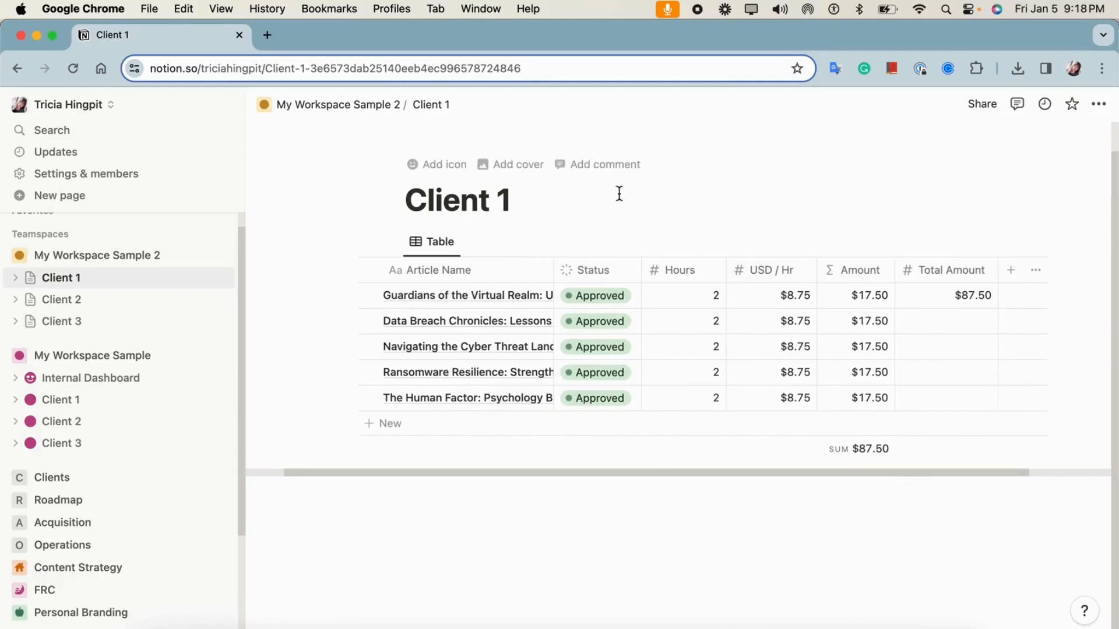
Step: Export the Client 1 page as a PDF with the current database view, and open the extracted export folder in Finder's Downloads
left_click(1100, 111)
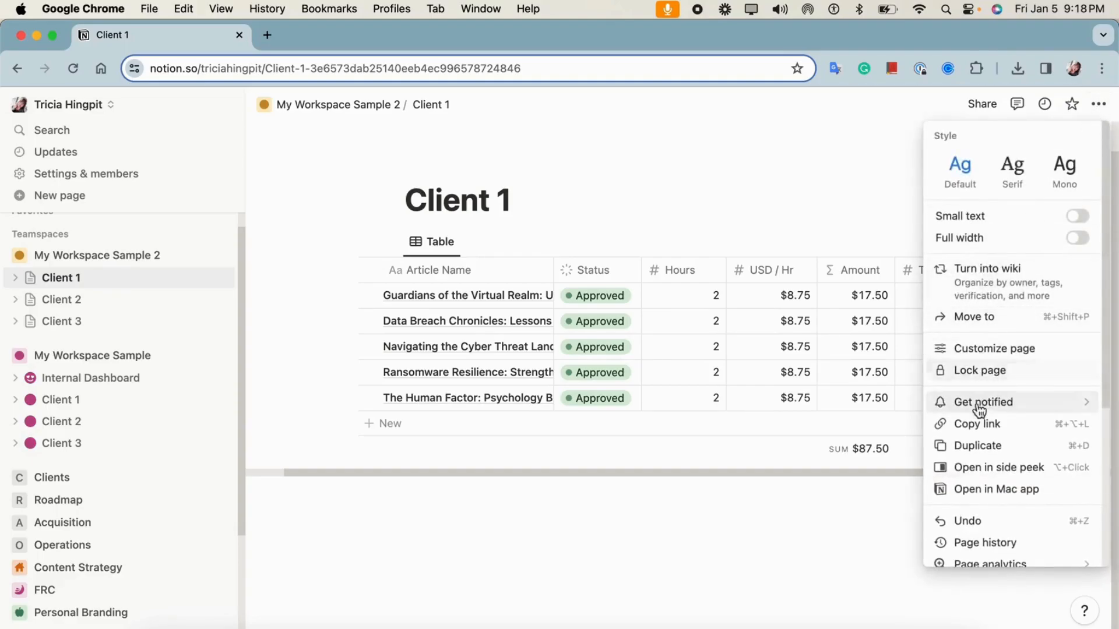
scroll(979, 461, "down", 3)
scroll(980, 460, "down", 3)
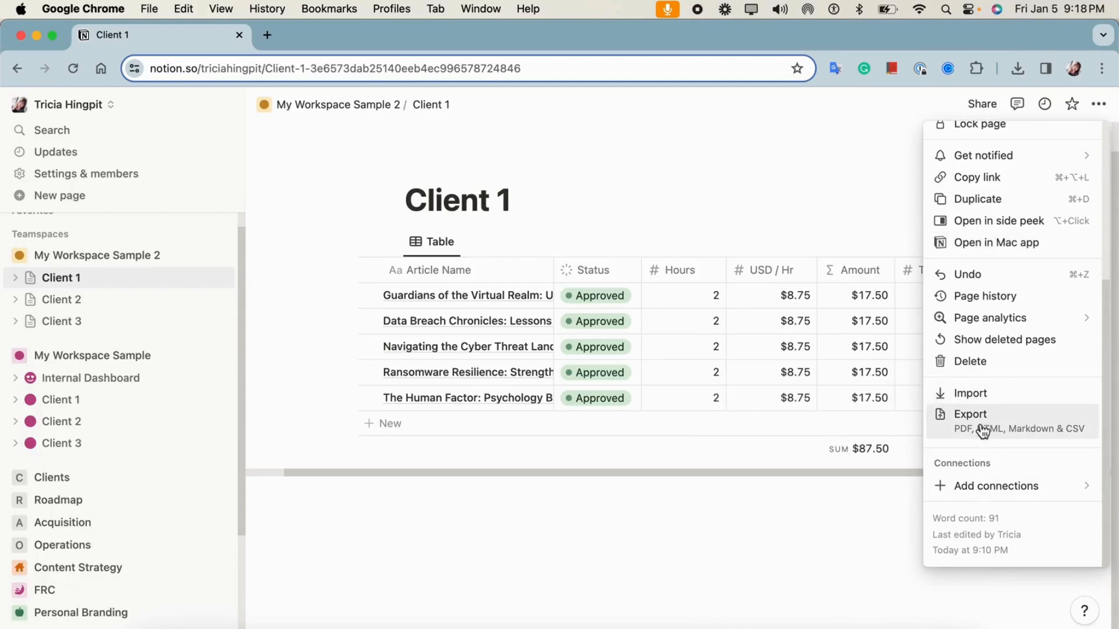
left_click(992, 429)
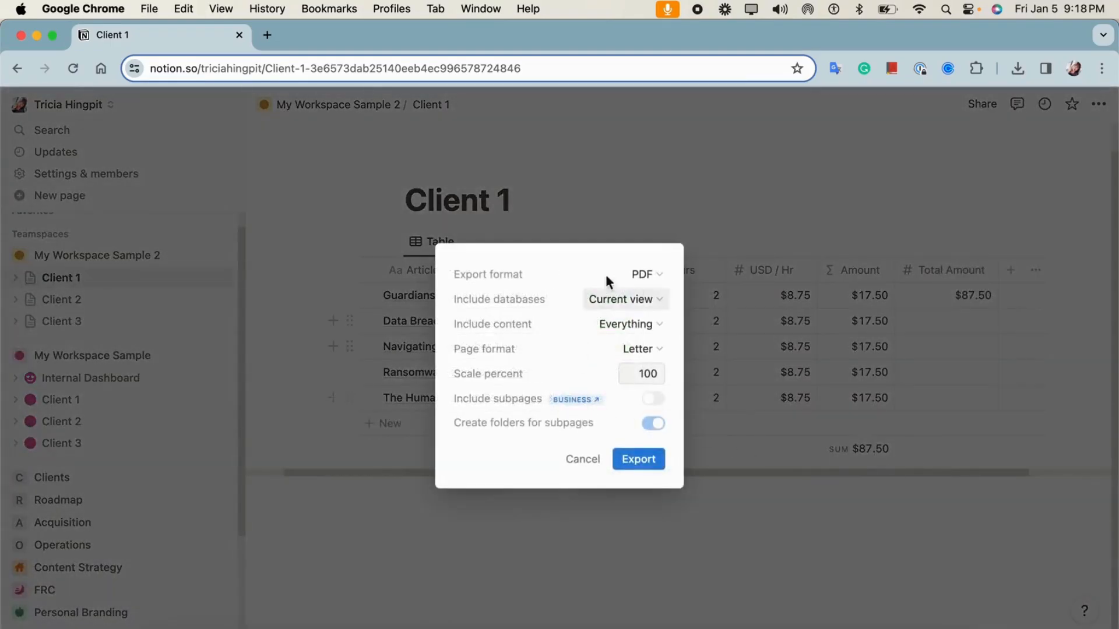
left_click(638, 461)
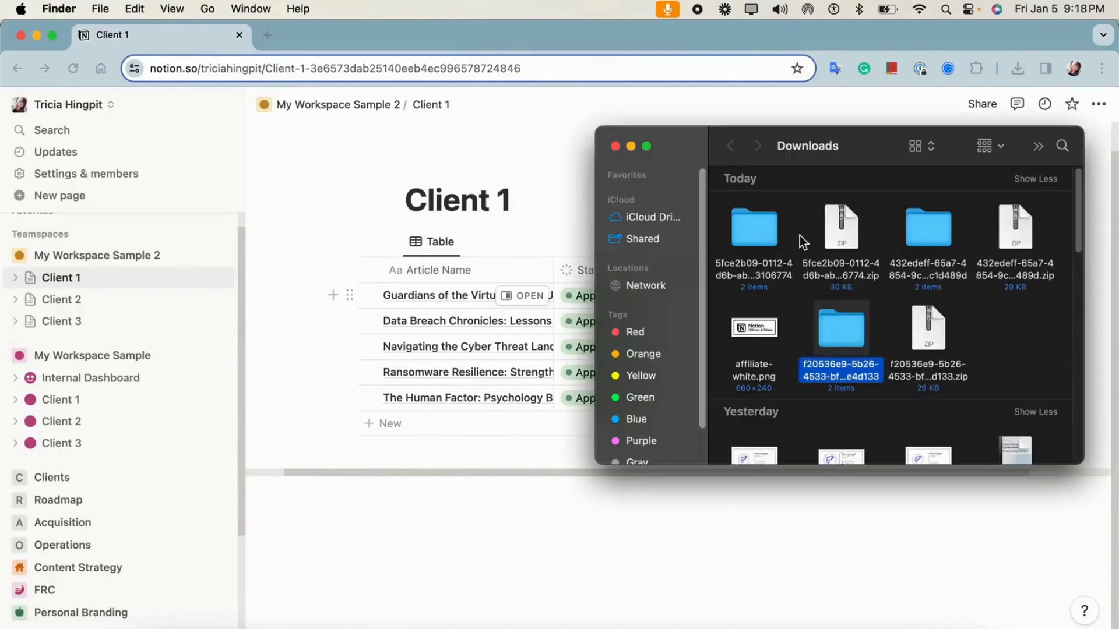
double_click(864, 336)
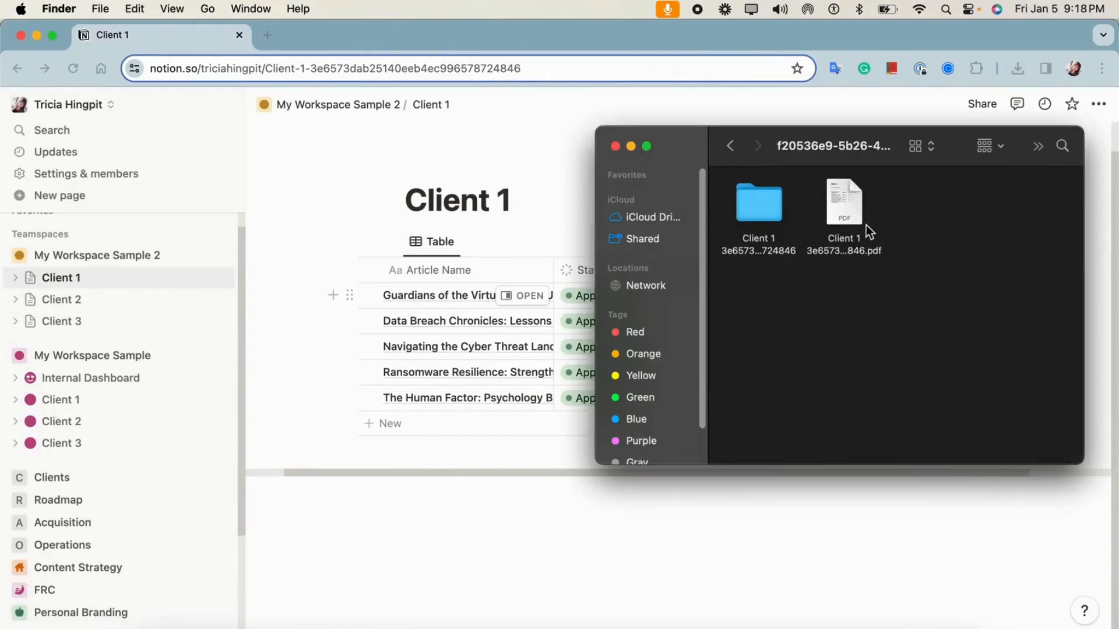
Step: Open the exported Client 1 PDF, examine its project tracker table, close it and return to the Notion page in Chrome
left_click(852, 194)
left_click_drag(852, 195, 845, 189)
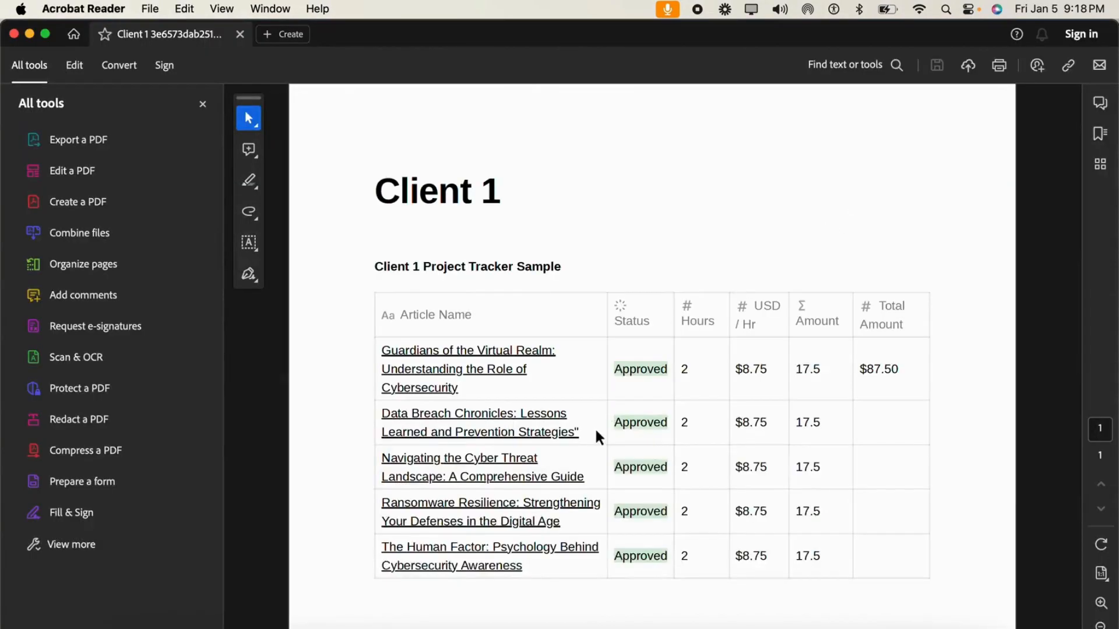
scroll(596, 434, "down", 10)
scroll(595, 431, "up", 5)
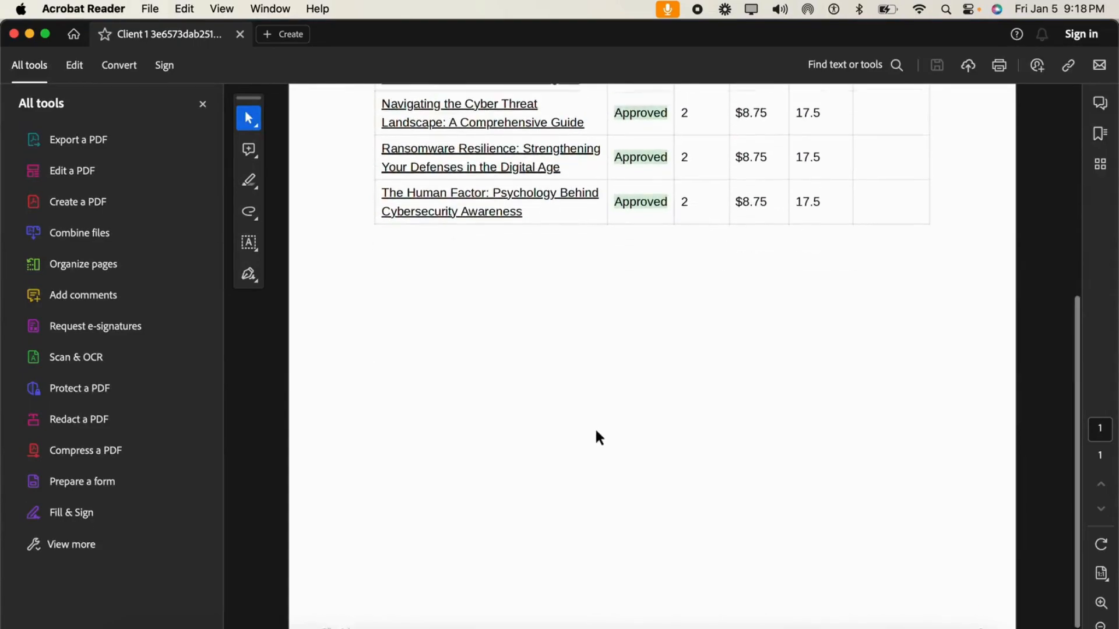
scroll(609, 407, "down", 2)
scroll(482, 365, "up", 4)
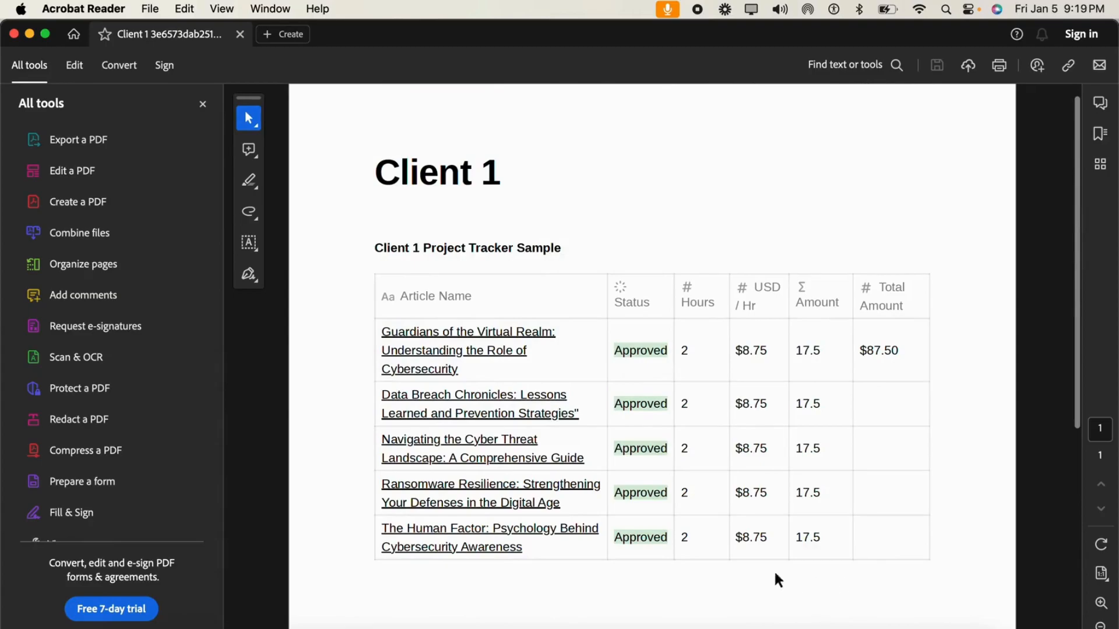
scroll(837, 574, "down", 4)
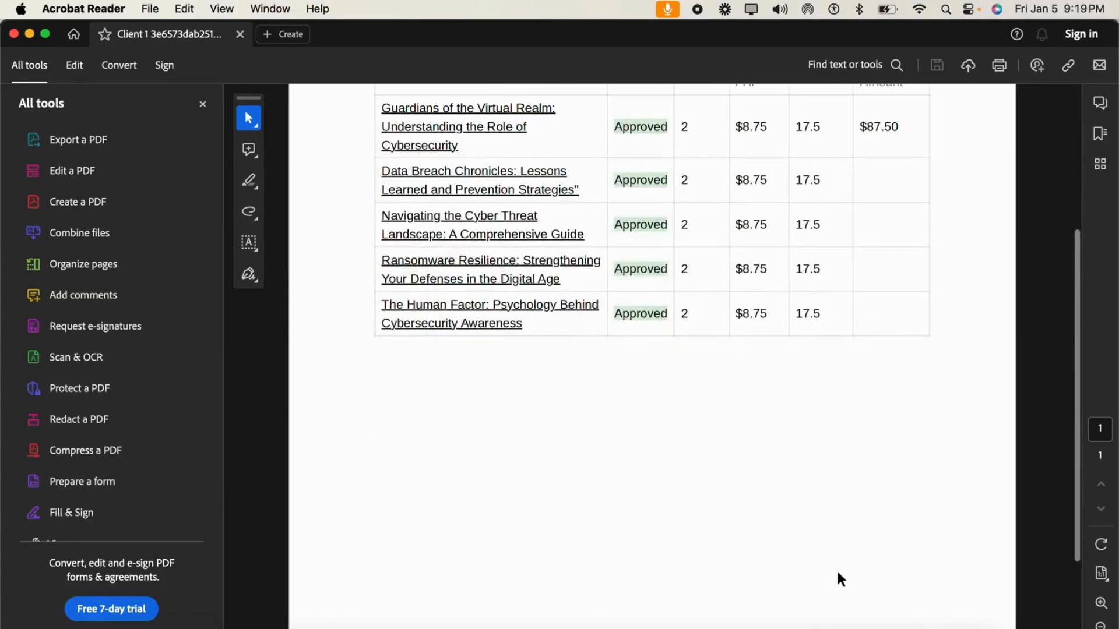
scroll(792, 517, "up", 2)
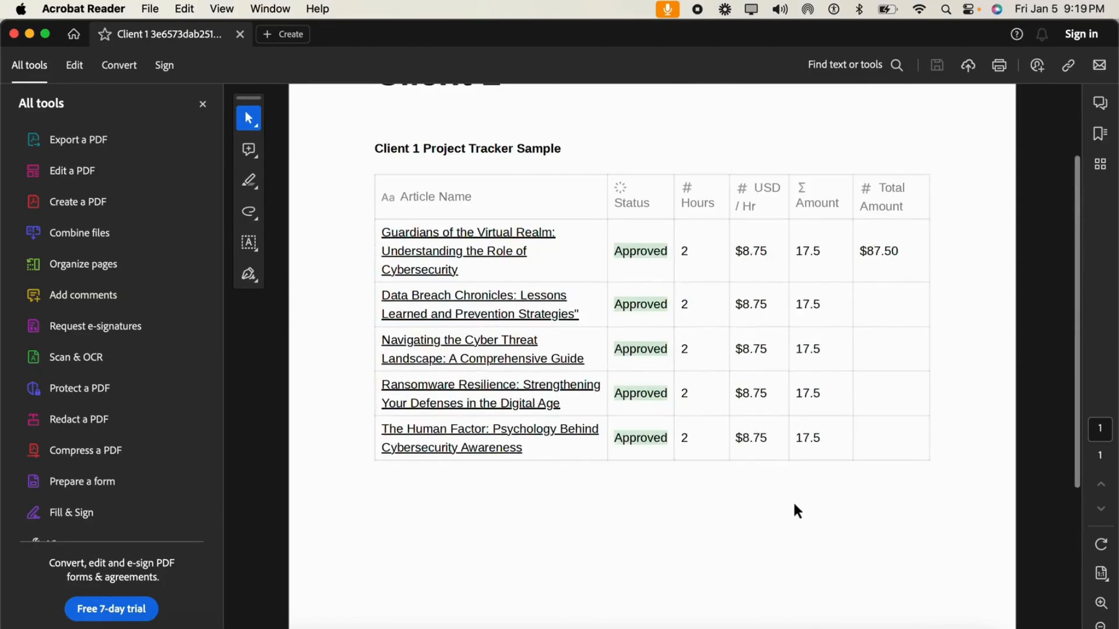
scroll(795, 507, "up", 2)
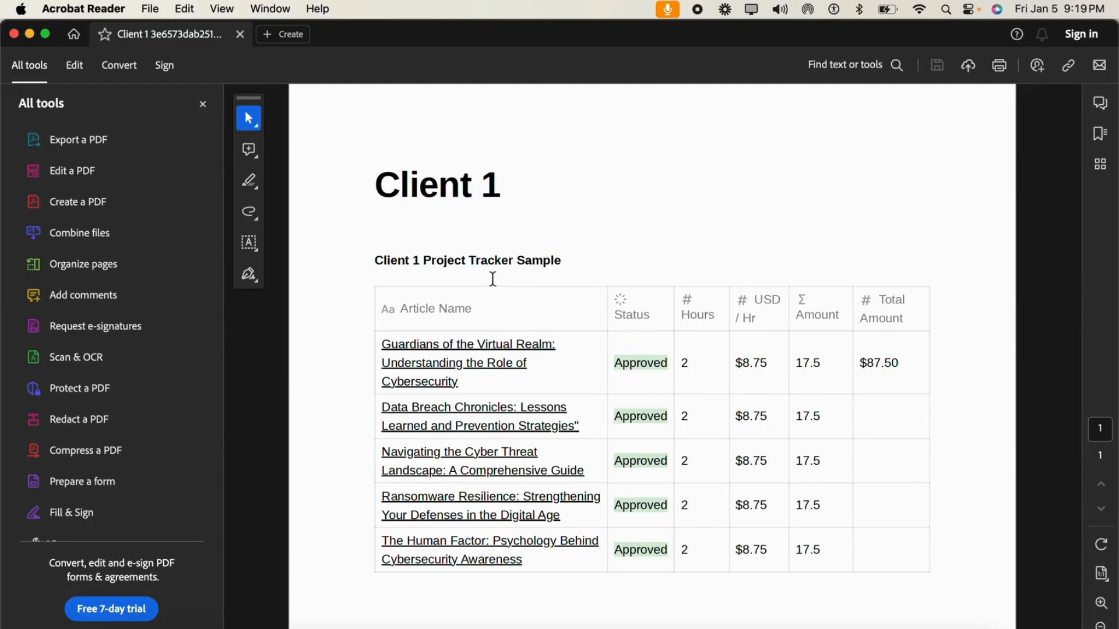
left_click(29, 35)
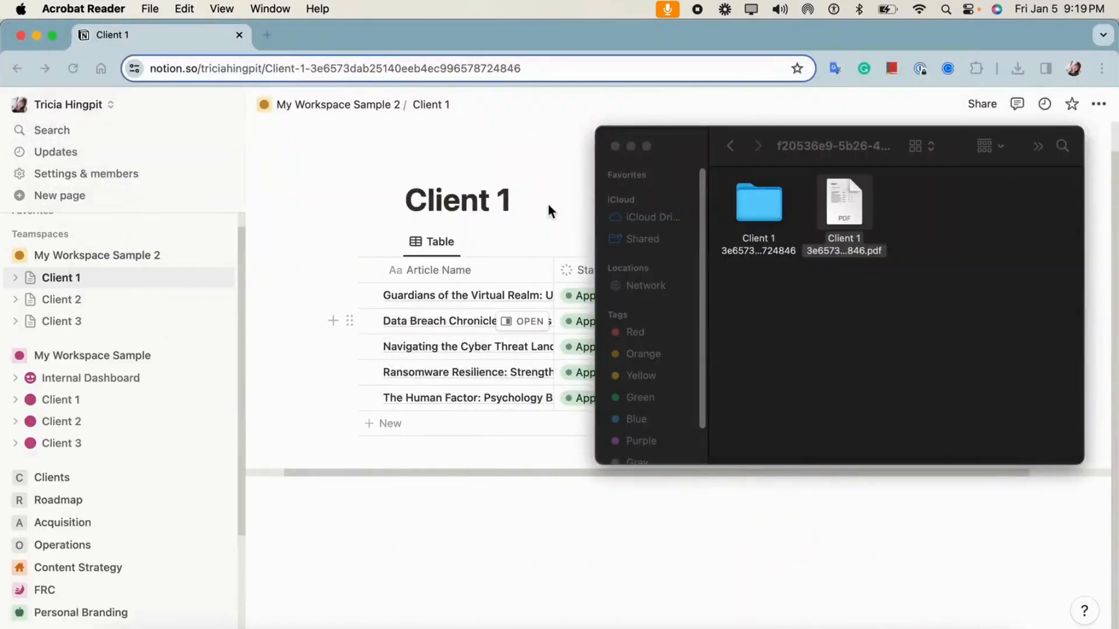
left_click(548, 206)
left_click(395, 243)
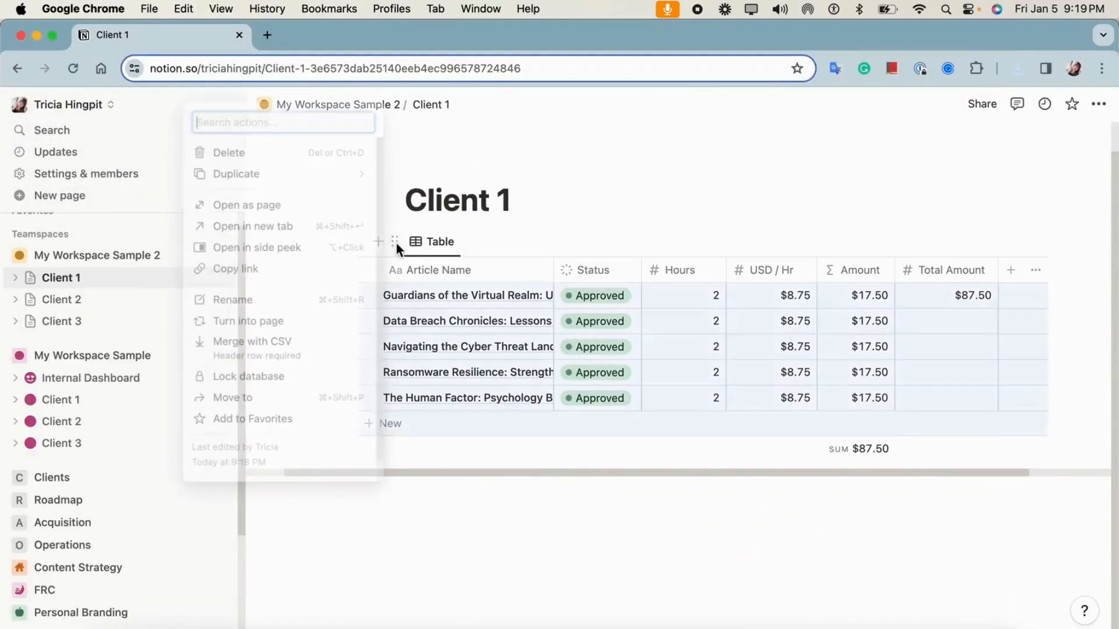
mouse_move(274, 171)
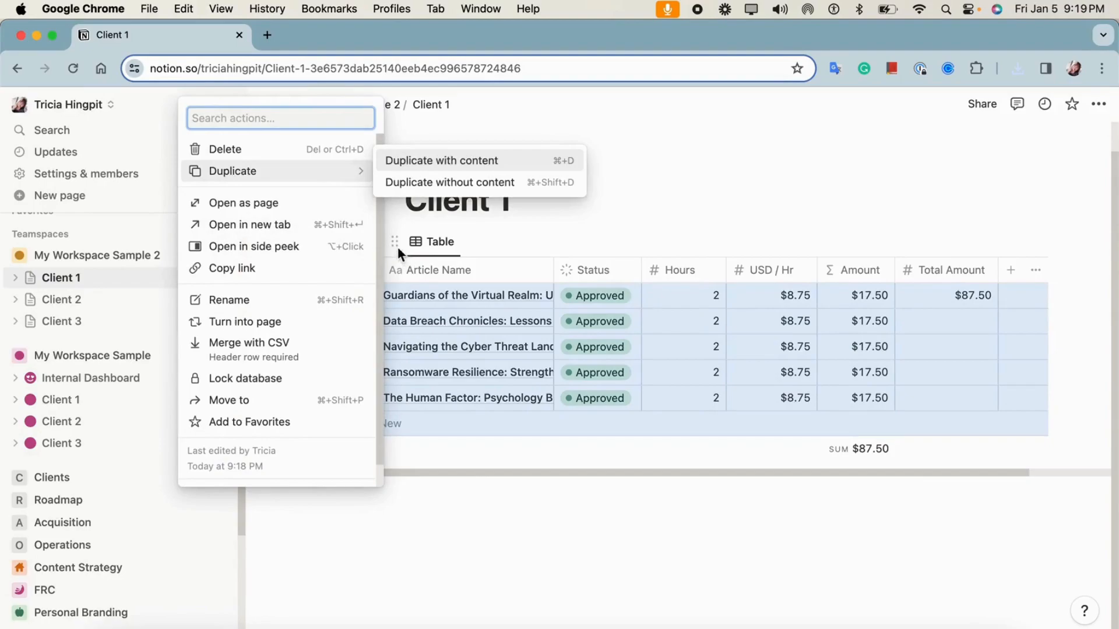
key("Escape")
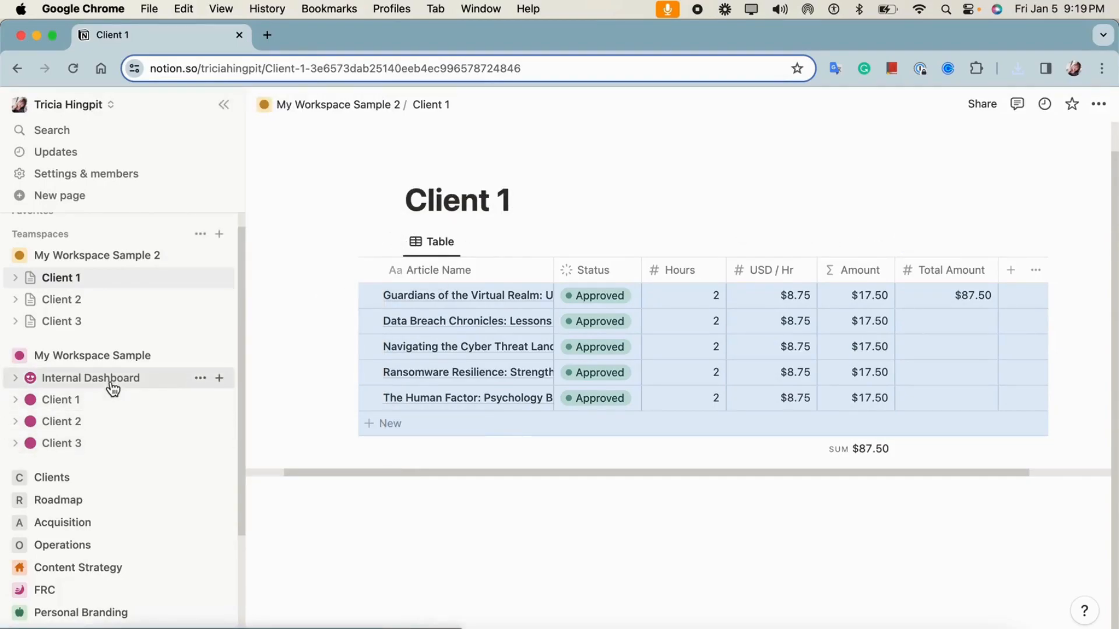
left_click(431, 248)
left_click(419, 242)
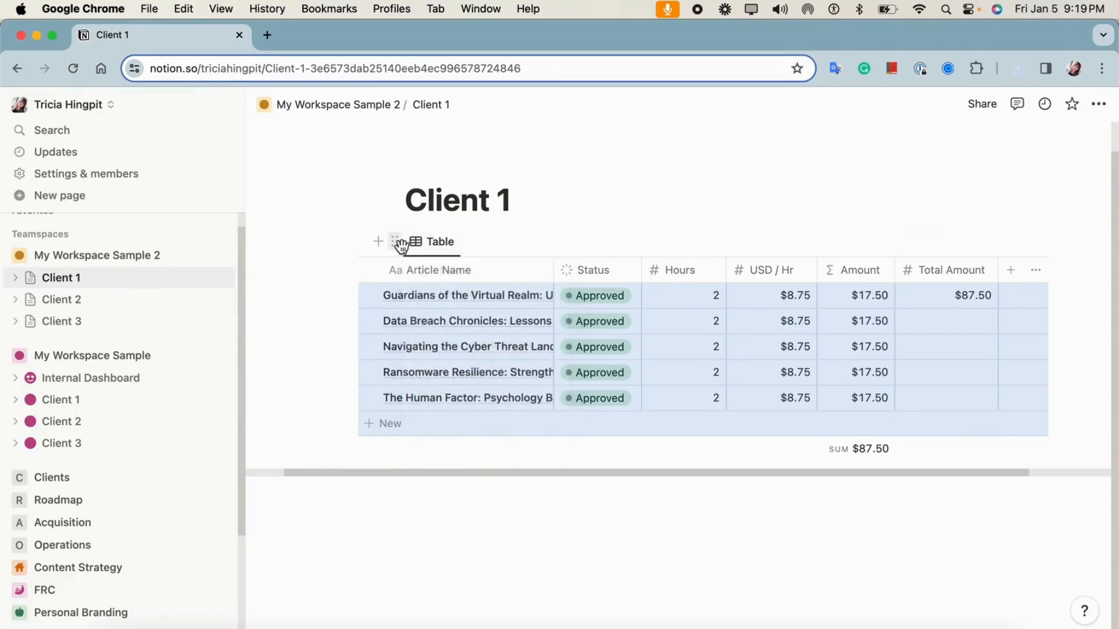
Step: Duplicate the Client 1 page's tracker database with its content, and duplicate the resulting copy with content as well
left_click(395, 242)
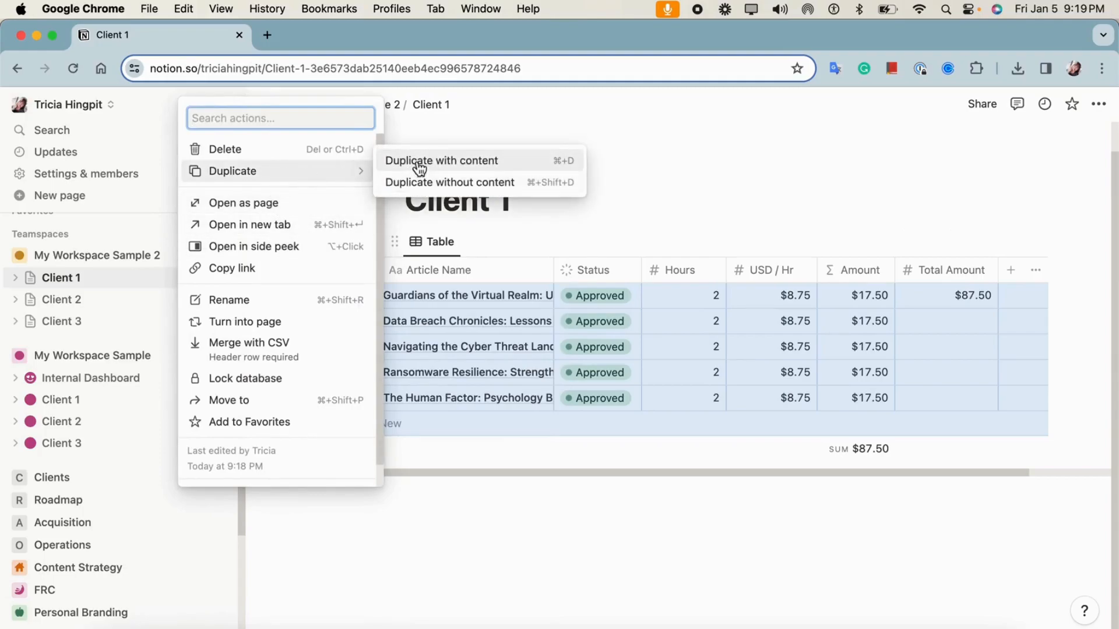
left_click(417, 166)
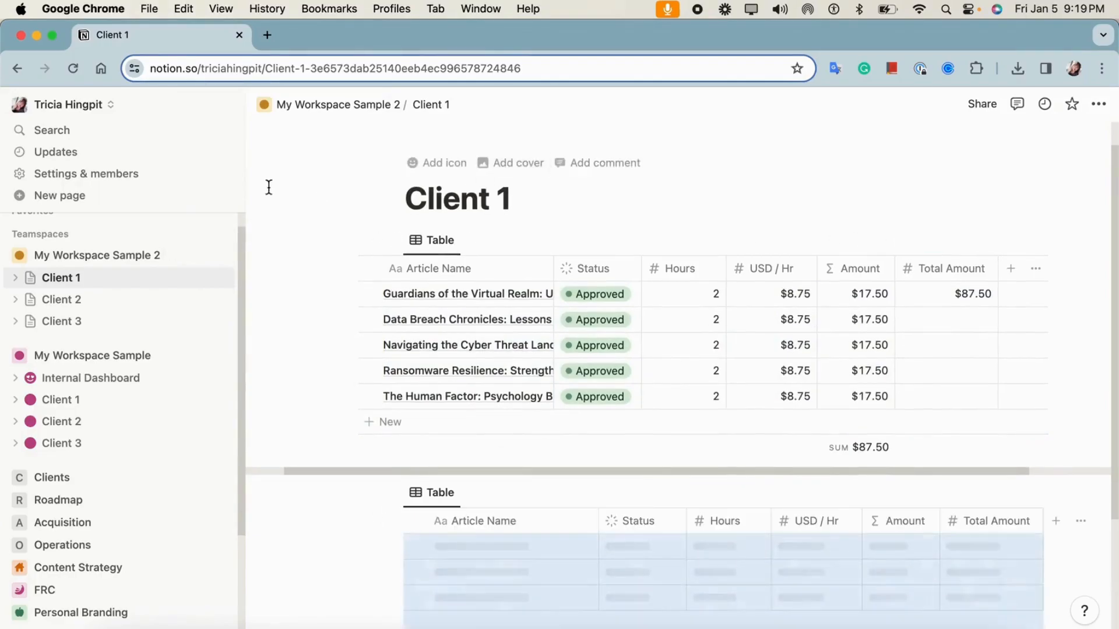
scroll(407, 320, "down", 3)
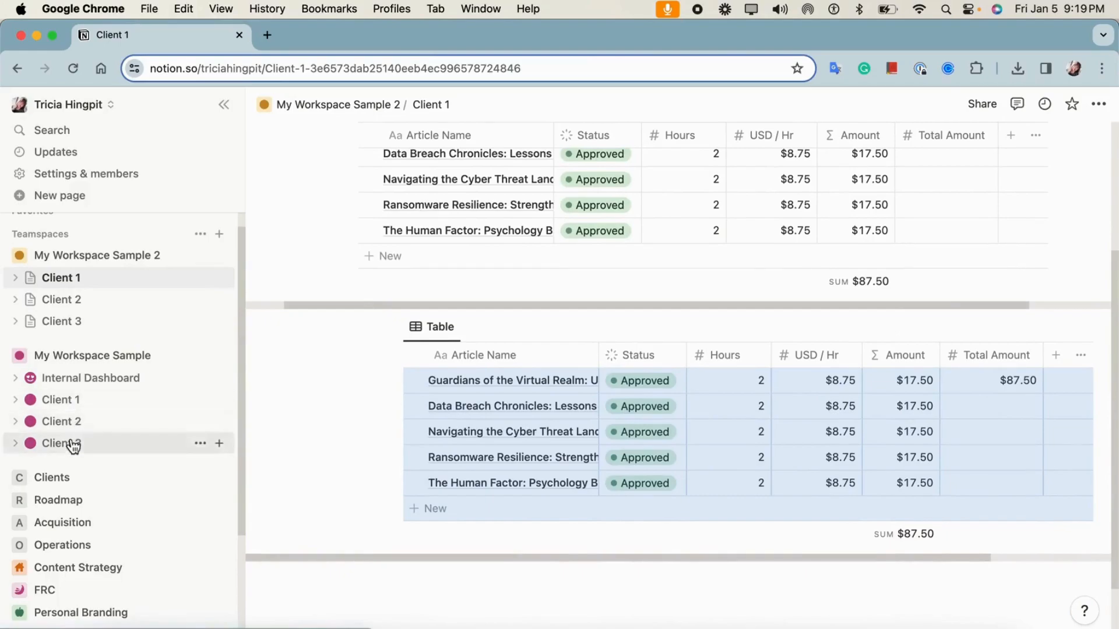
left_click(395, 326)
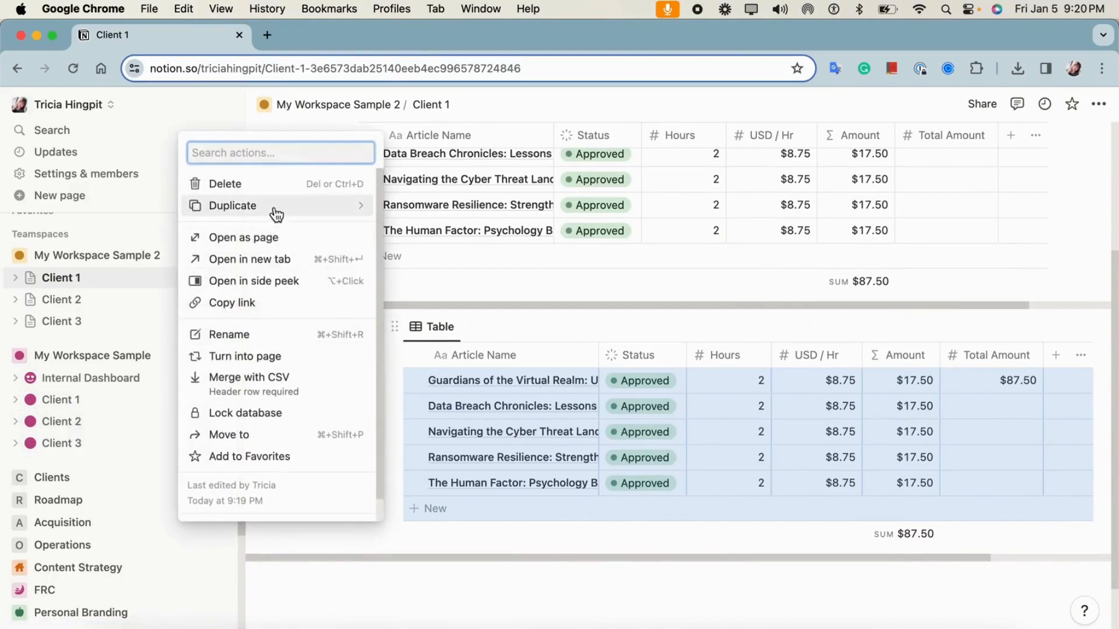
mouse_move(274, 207)
left_click(442, 196)
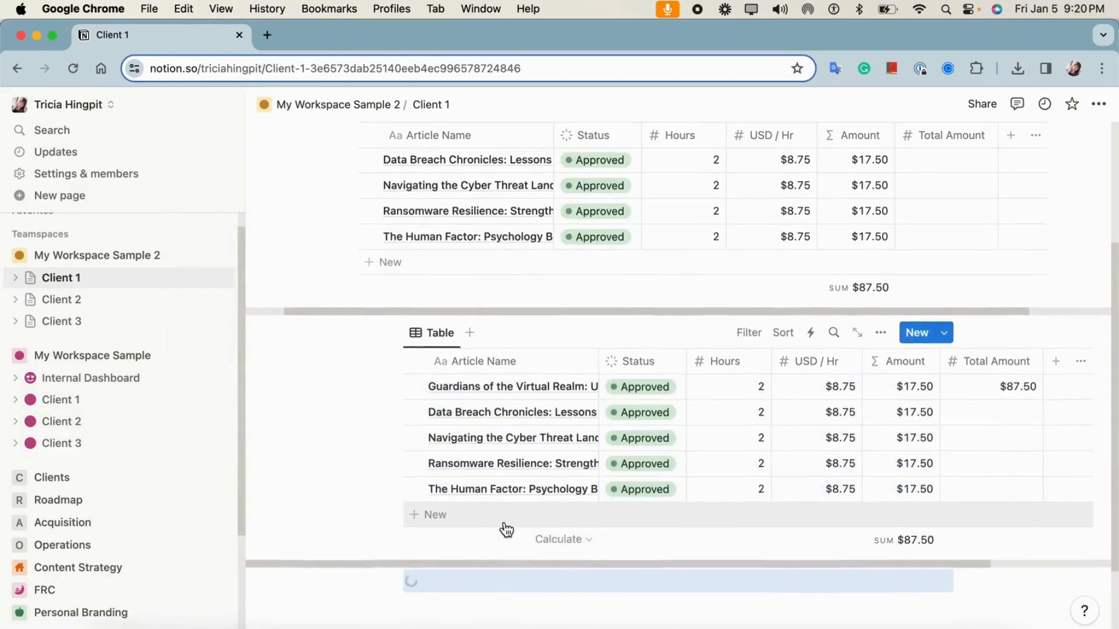
Step: Rename the first database's table view as Client 1 Project Tracker
scroll(406, 357, "up", 3)
left_click(431, 273)
left_click(444, 277)
left_click(452, 281)
left_click(458, 303)
key("BackSpace")
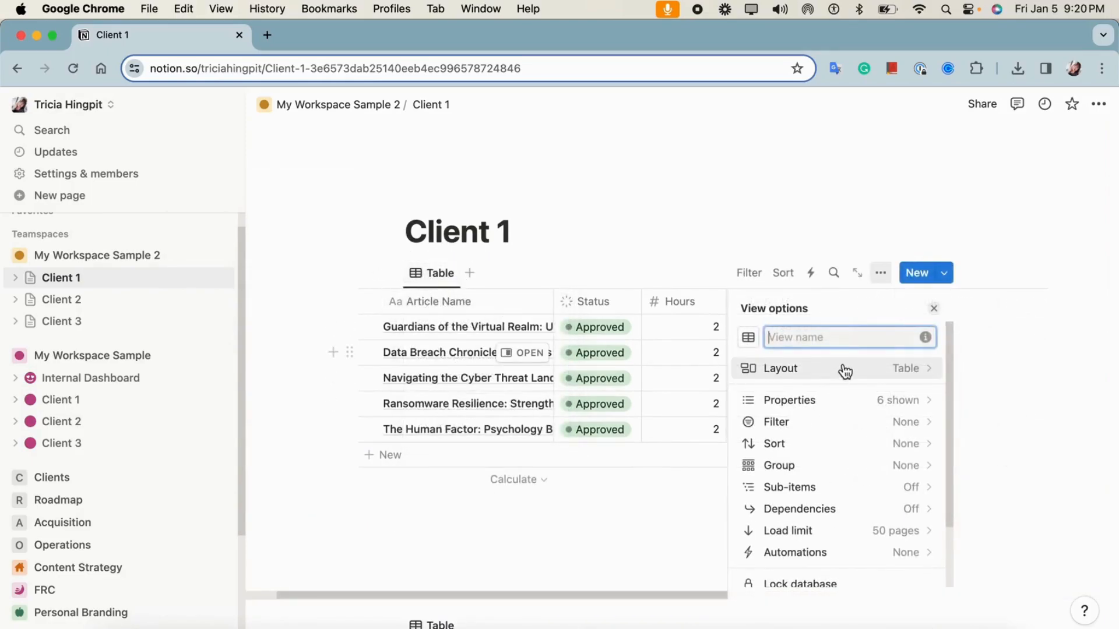
type("Ci")
type("ient 1 Pro")
type("racker")
key("super+a")
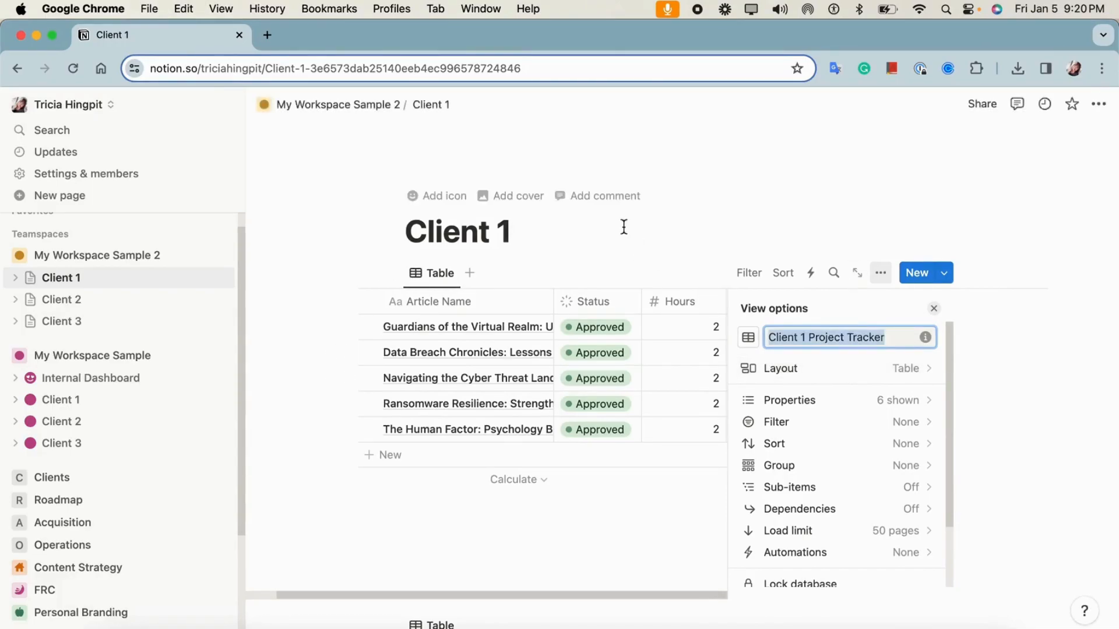
left_click(624, 227)
left_click(934, 308)
Step: Rename the table views of the two duplicated databases as Client 2 Project Tracker and Client 3 Project Tracker
left_click(638, 554)
left_click(434, 525)
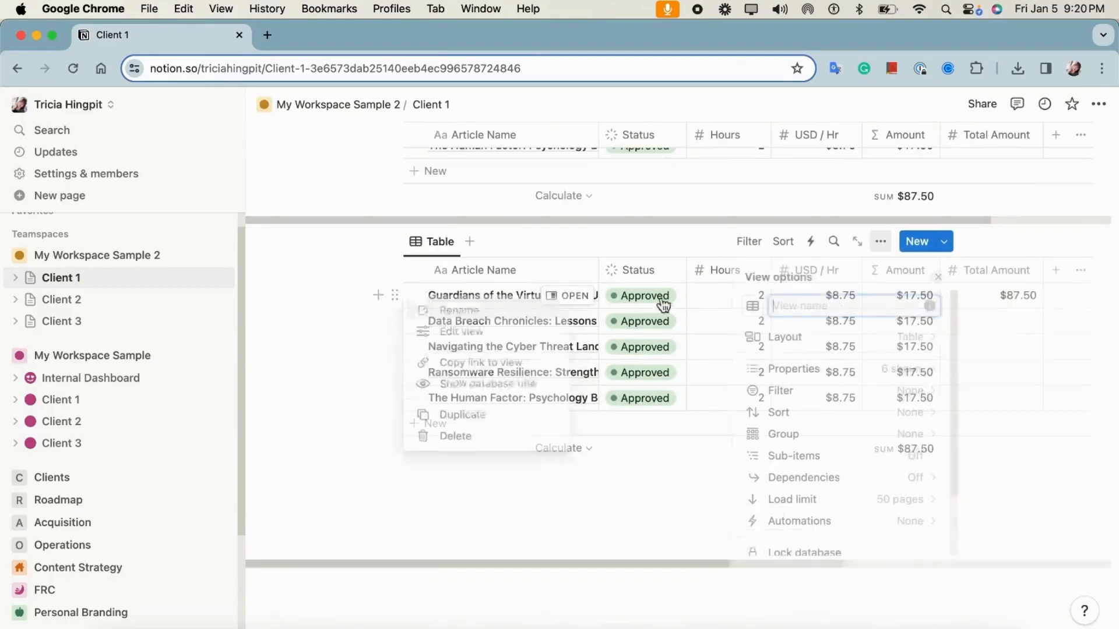
left_click(812, 308)
key("BackSpace")
type("3")
left_click(509, 527)
scroll(513, 407, "up", 15)
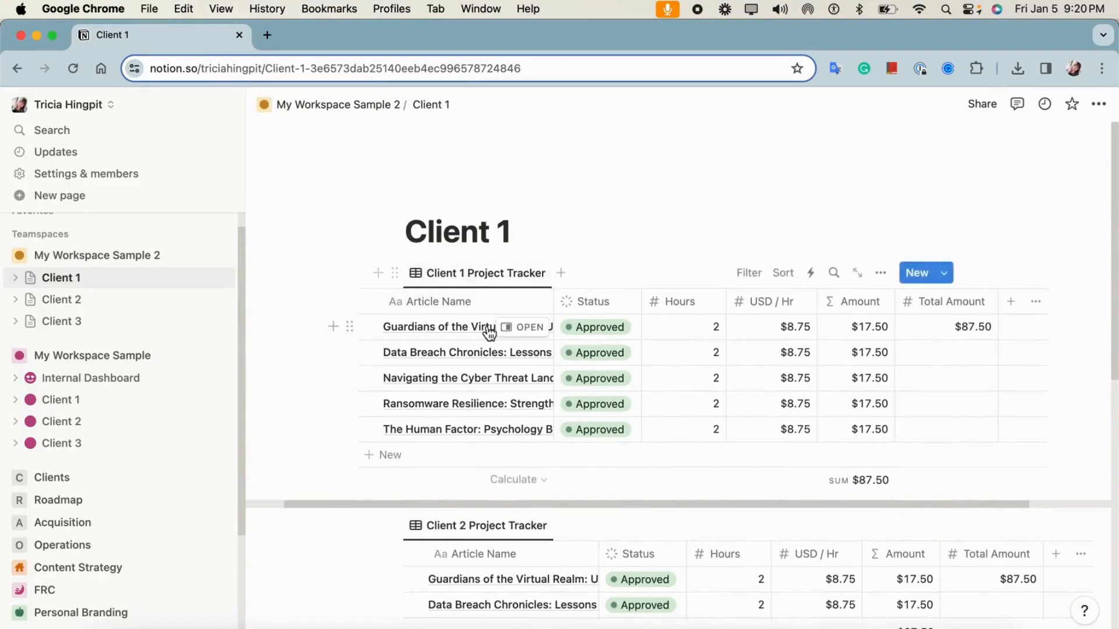
Step: Move the Client 2 Project Tracker database to the Client 2 page and the Client 3 Project Tracker database to the Client 3 page
scroll(488, 329, "down", 2)
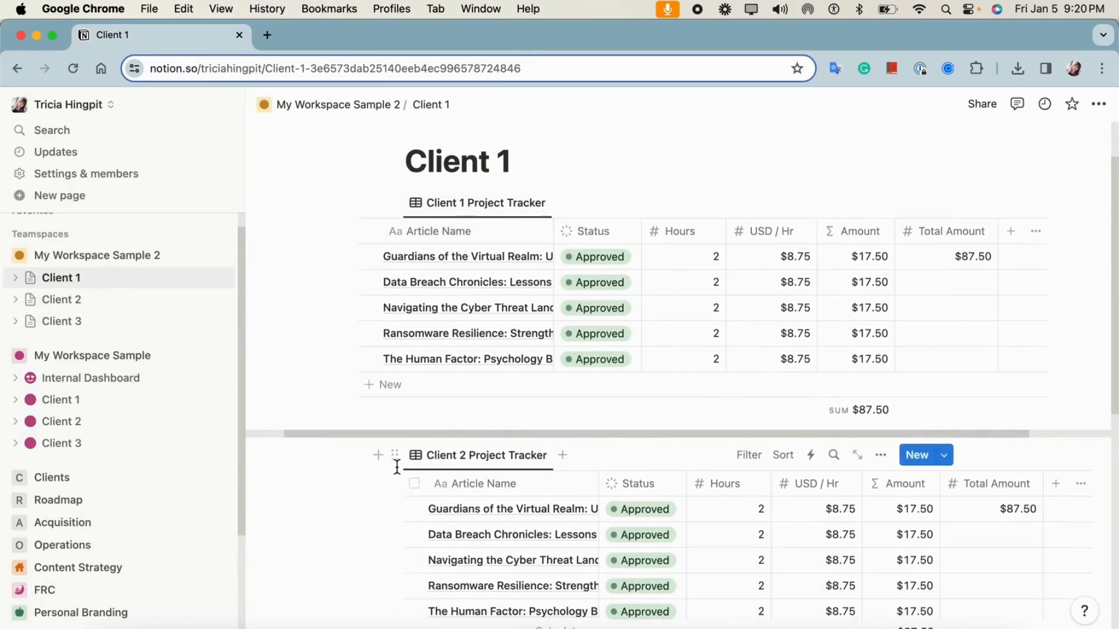
scroll(373, 396, "down", 7)
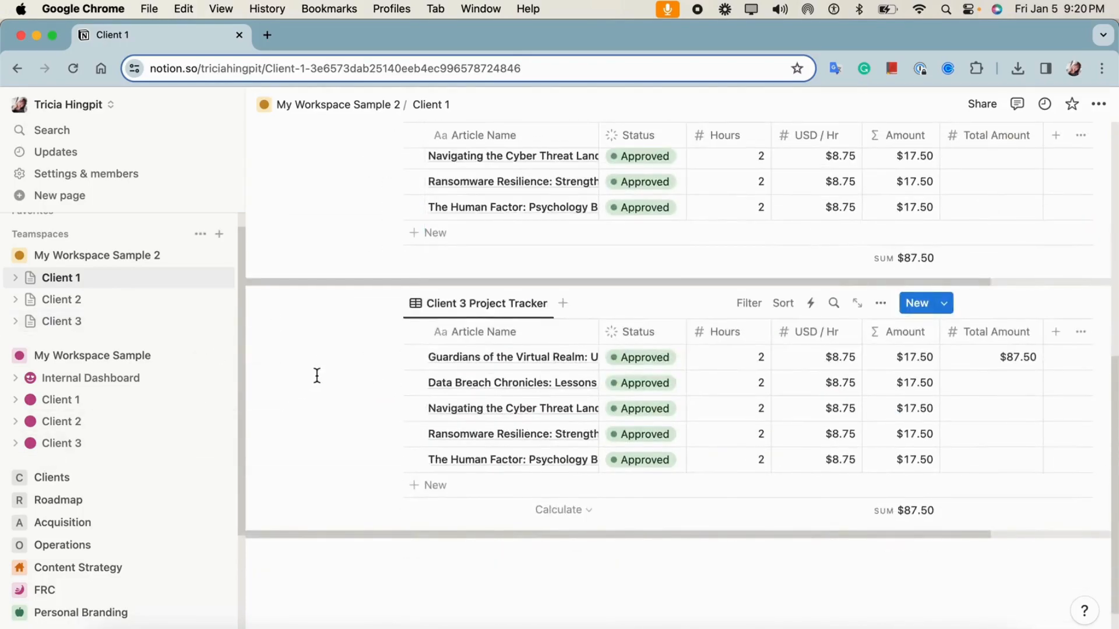
scroll(524, 396, "up", 8)
scroll(508, 394, "down", 2)
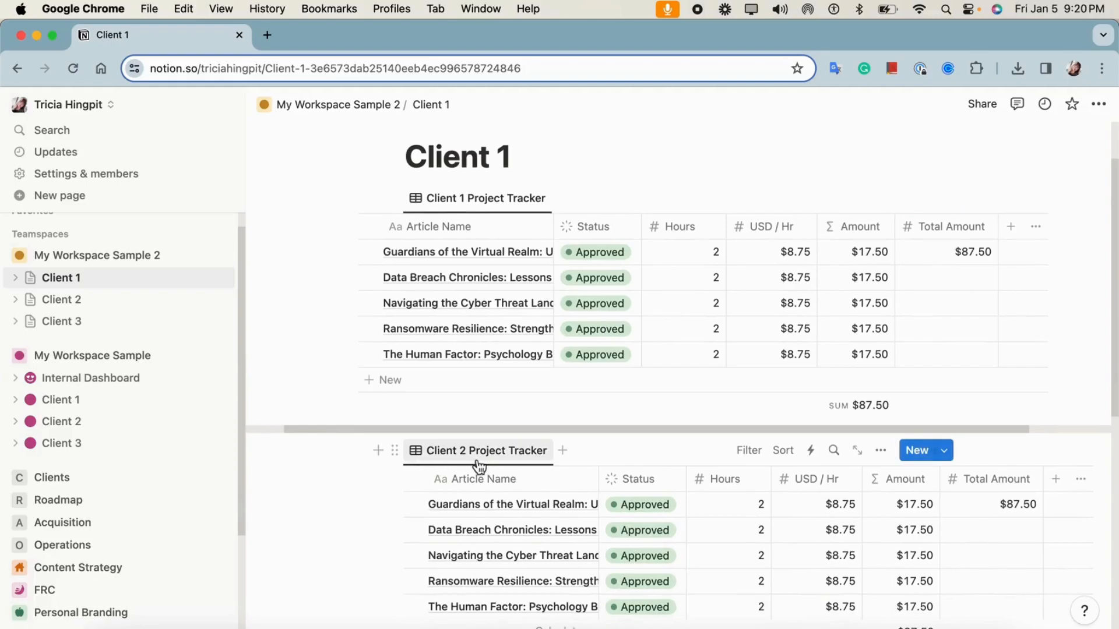
left_click_drag(394, 450, 137, 303)
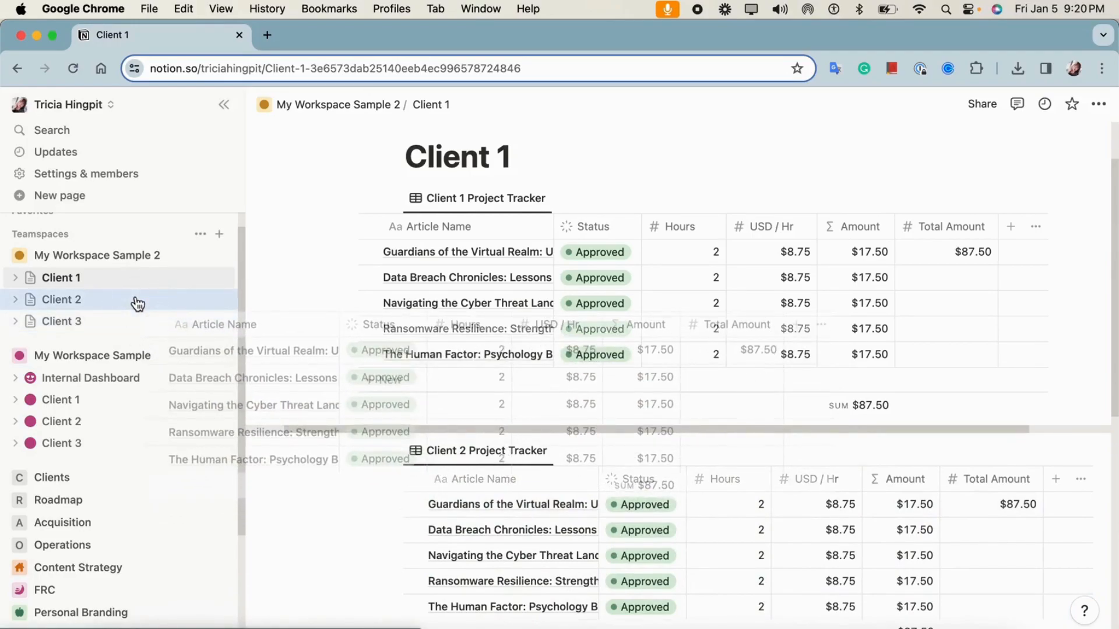
left_click_drag(138, 303, 135, 302)
scroll(431, 380, "down", 3)
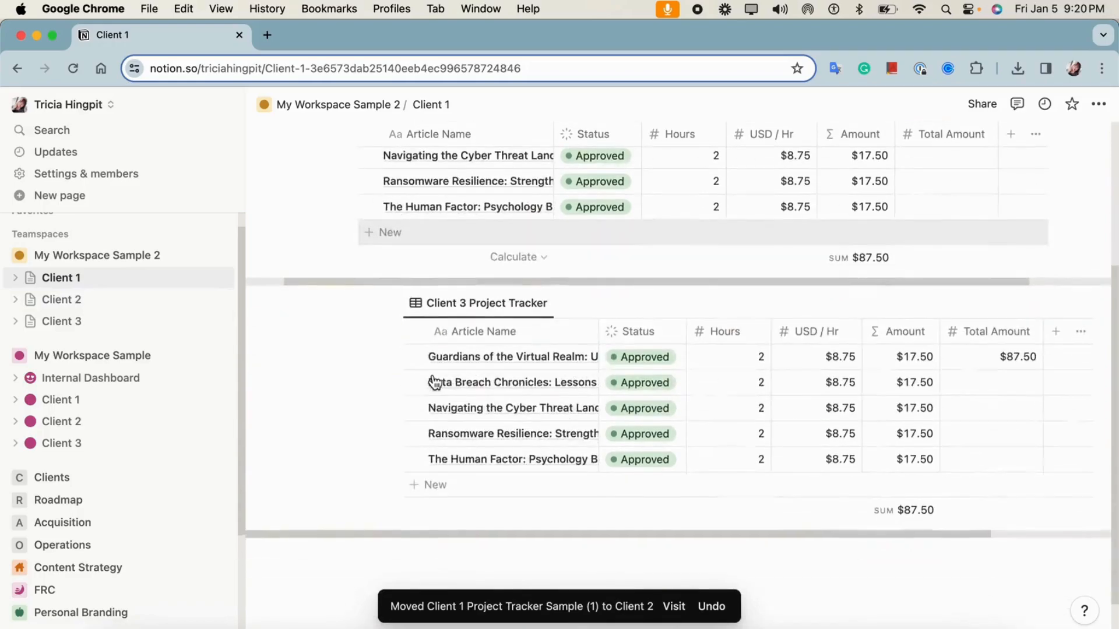
left_click_drag(392, 305, 75, 325)
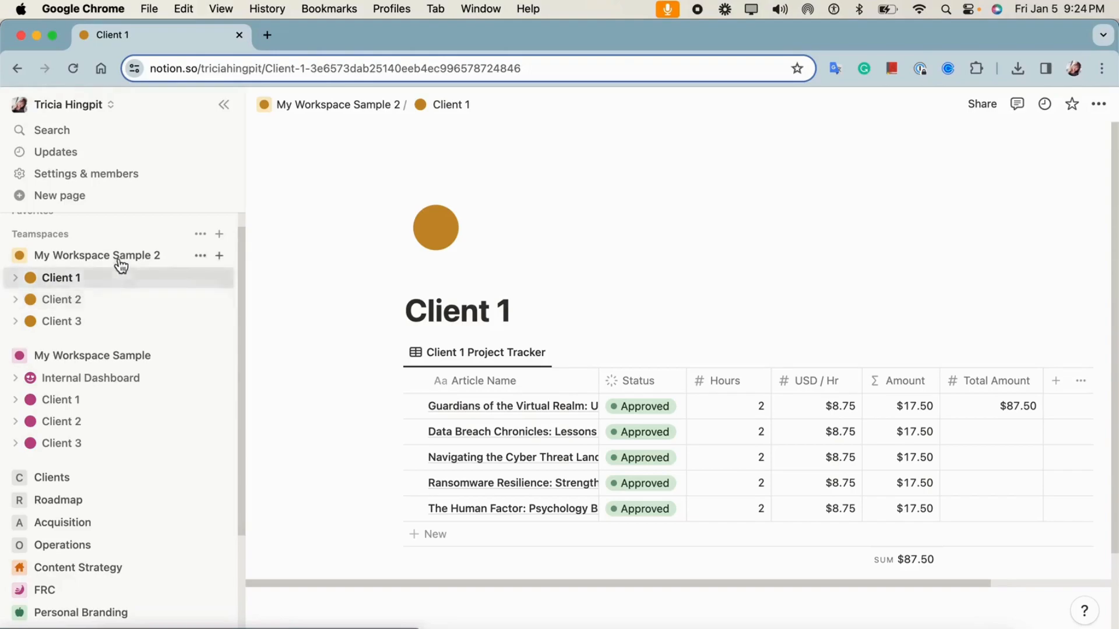
Step: Add a page titled My Internal Dashboard to the My Workspace Sample 2 teamspace and place it above Client 1
left_click(222, 257)
left_click(247, 279)
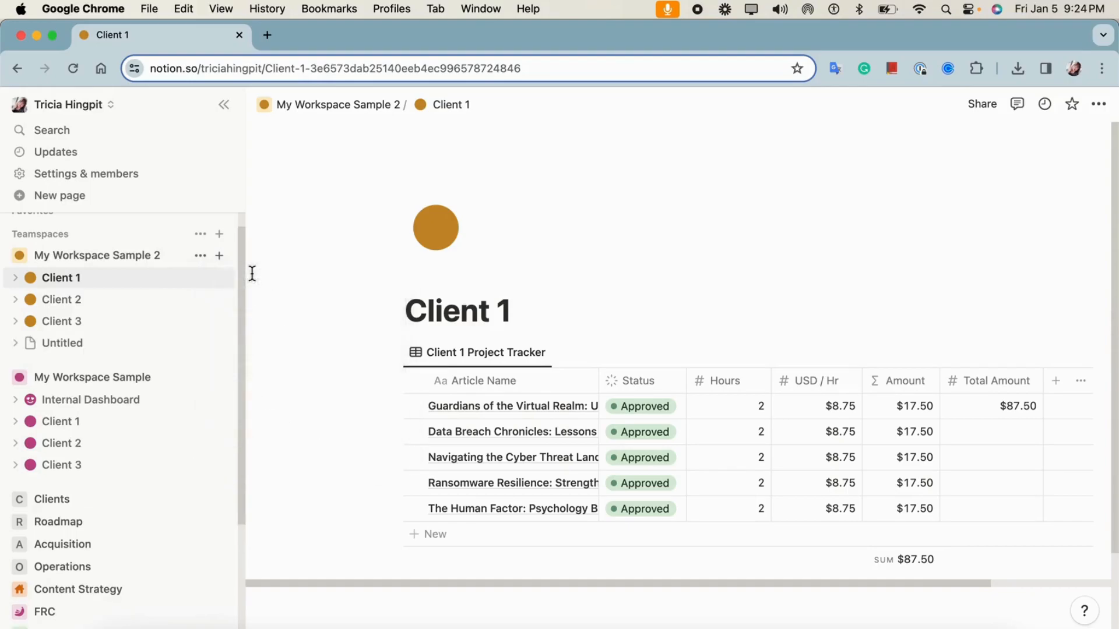
type("m")
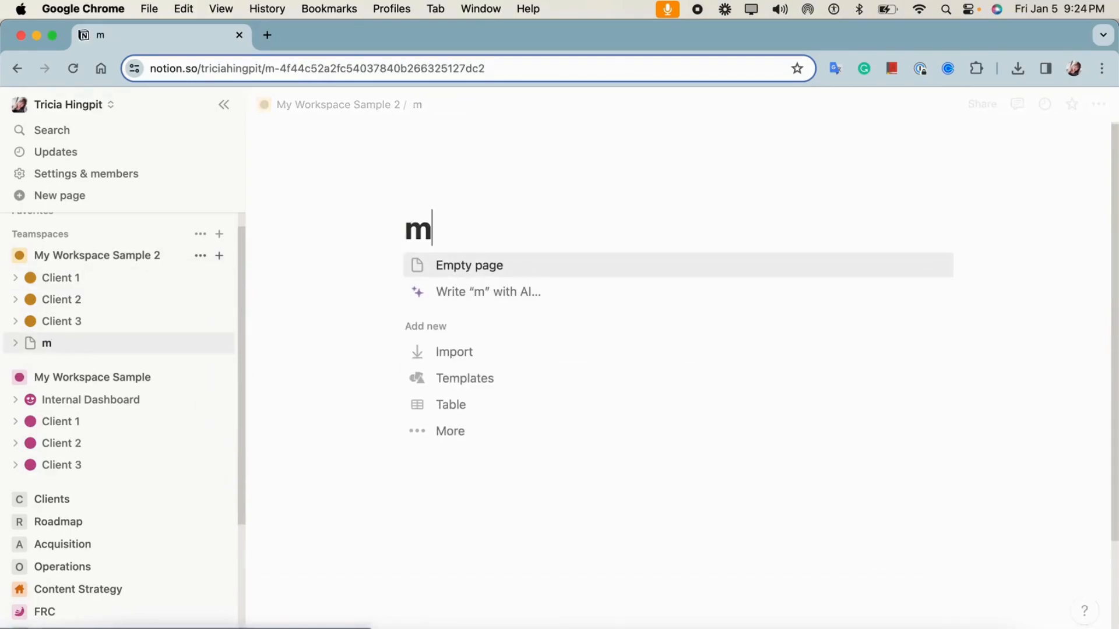
key("BackSpace")
type("My int")
key("BackSpace")
key("BackSpace")
key("BackSpace")
type("Internal Dashvbo")
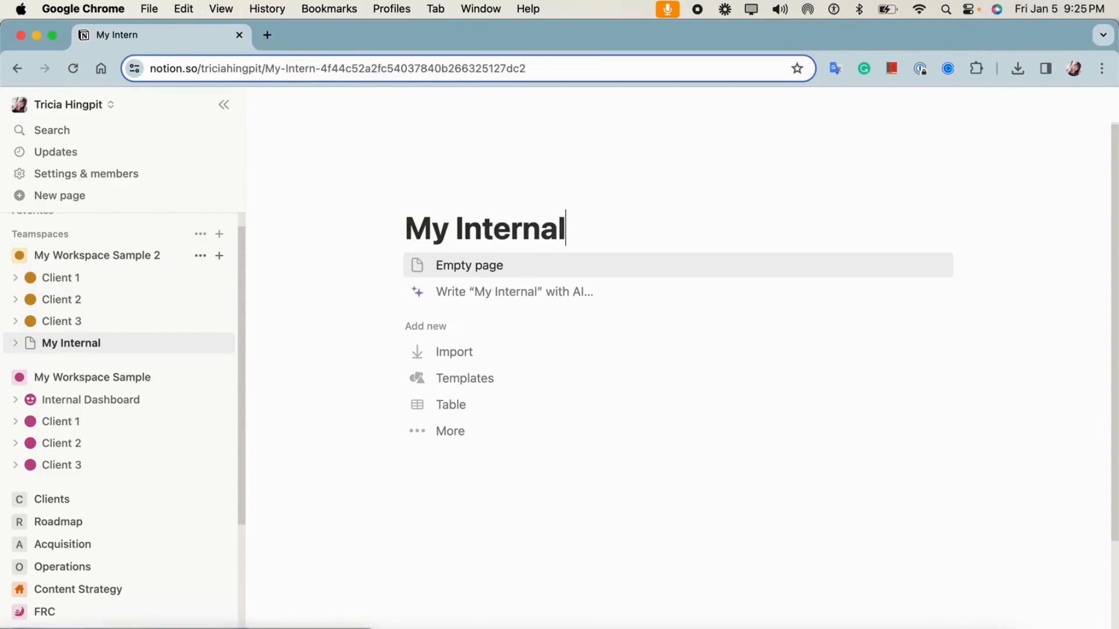
key("BackSpace")
key("BackSpace")
key("BackSpace")
type("board")
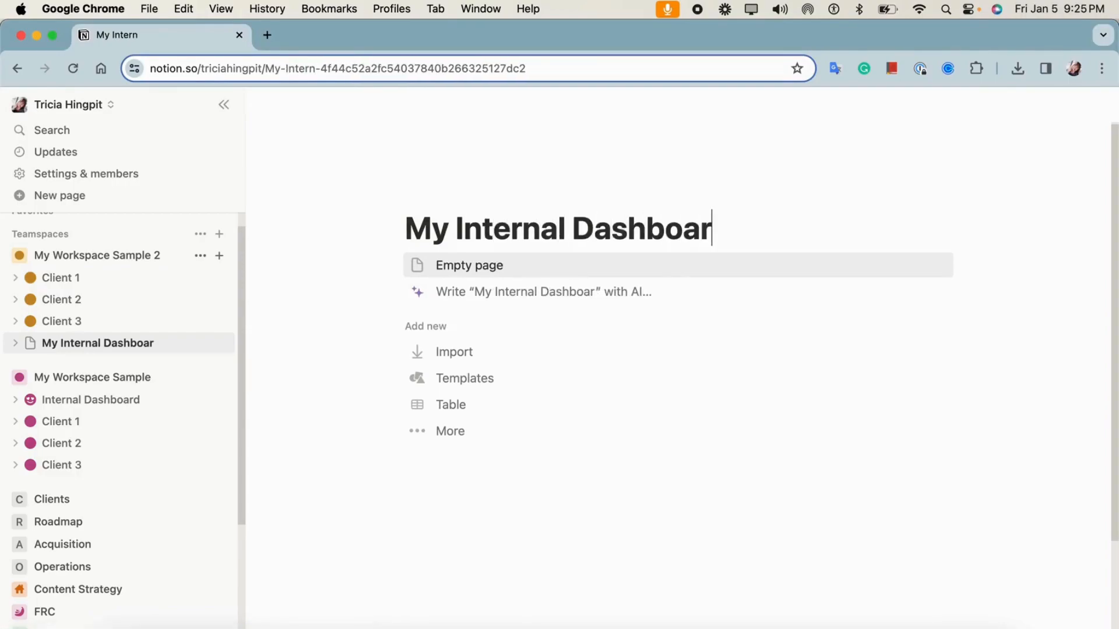
key("Return")
left_click_drag(75, 344, 82, 275)
Step: Insert a linked view of the Client 1 Project Tracker Sample database on the empty My Internal Dashboard page
left_click(476, 277)
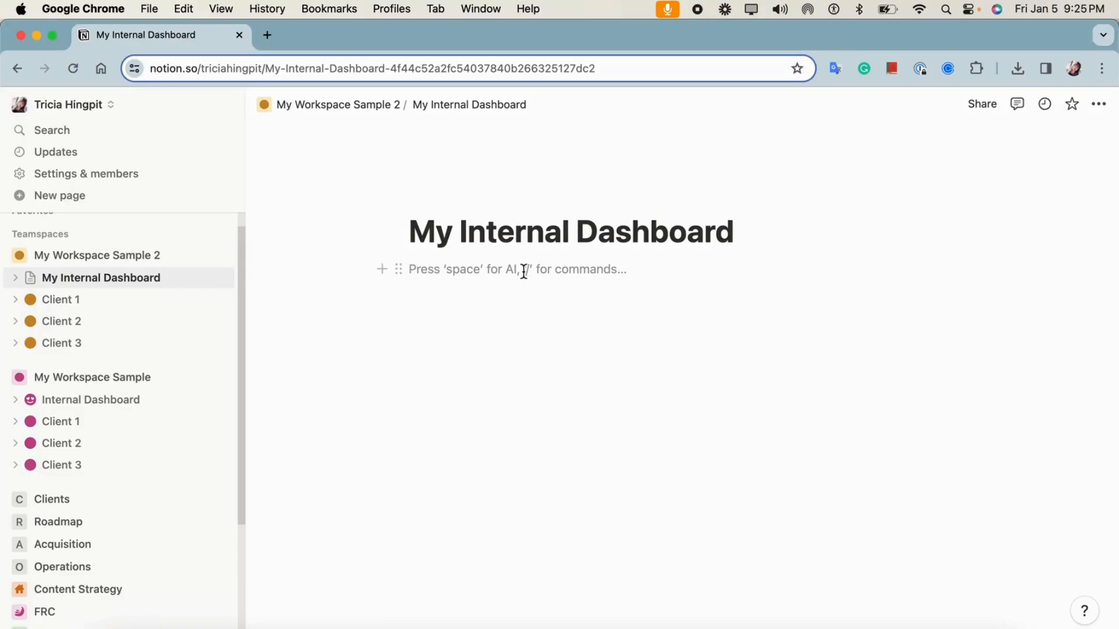
type("/li")
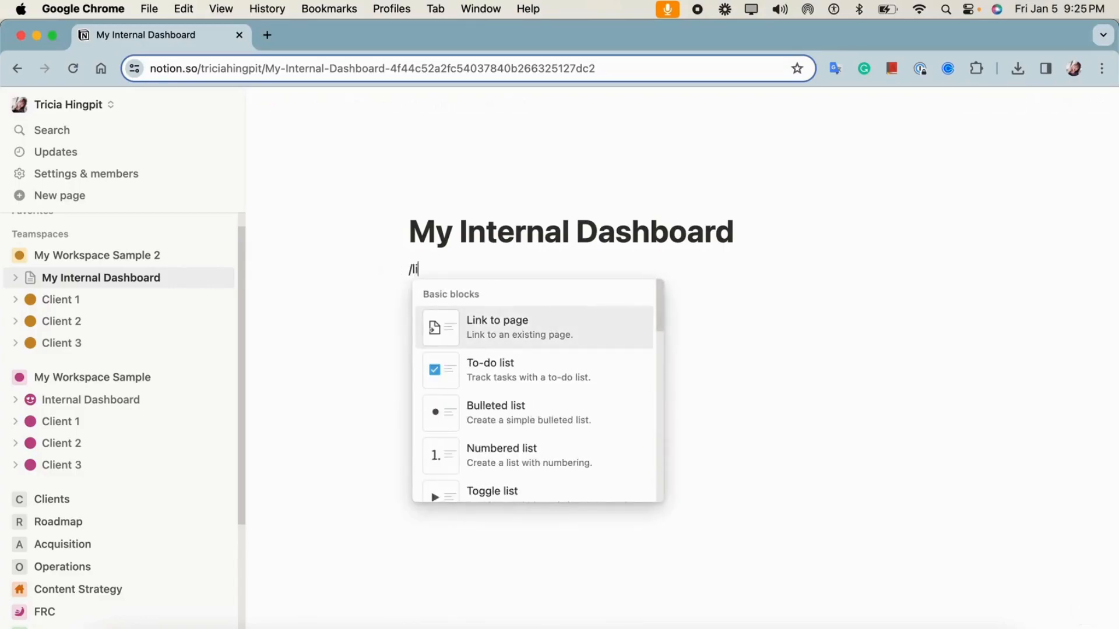
type("nked")
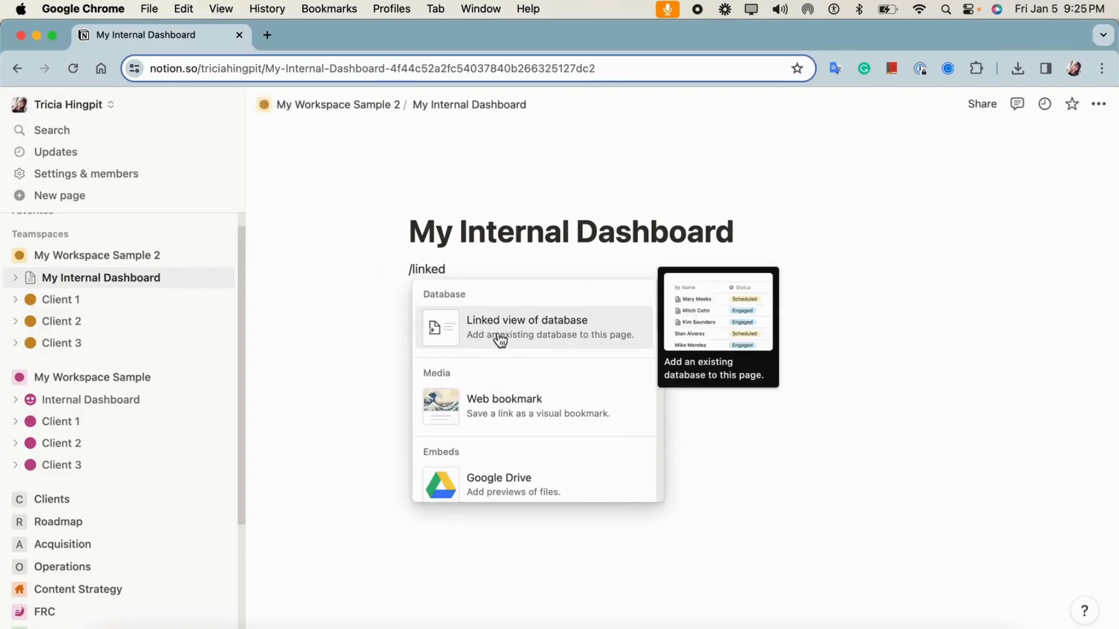
left_click(566, 333)
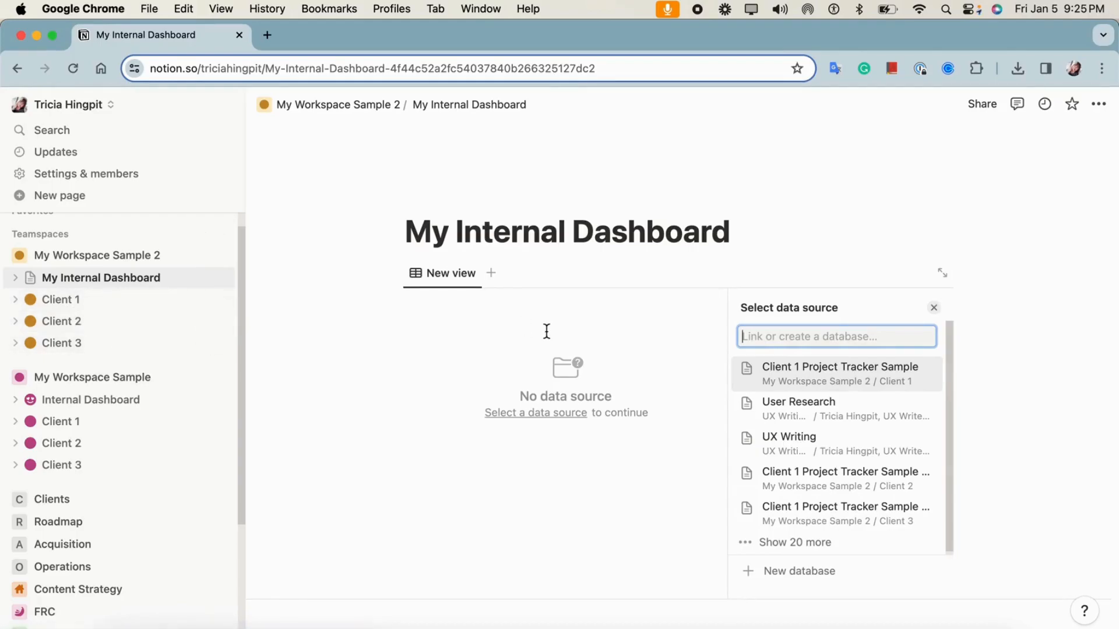
left_click(786, 372)
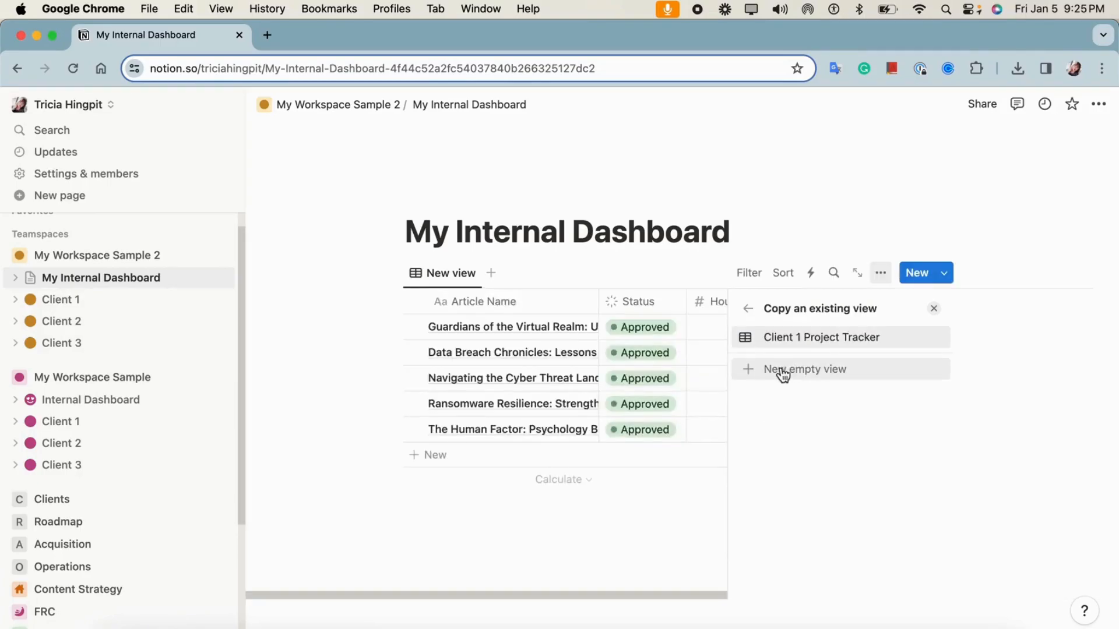
Step: Add two more views to the linked database block, sourced from the Client 2 and Client 3 pages' project tracker databases
left_click(495, 280)
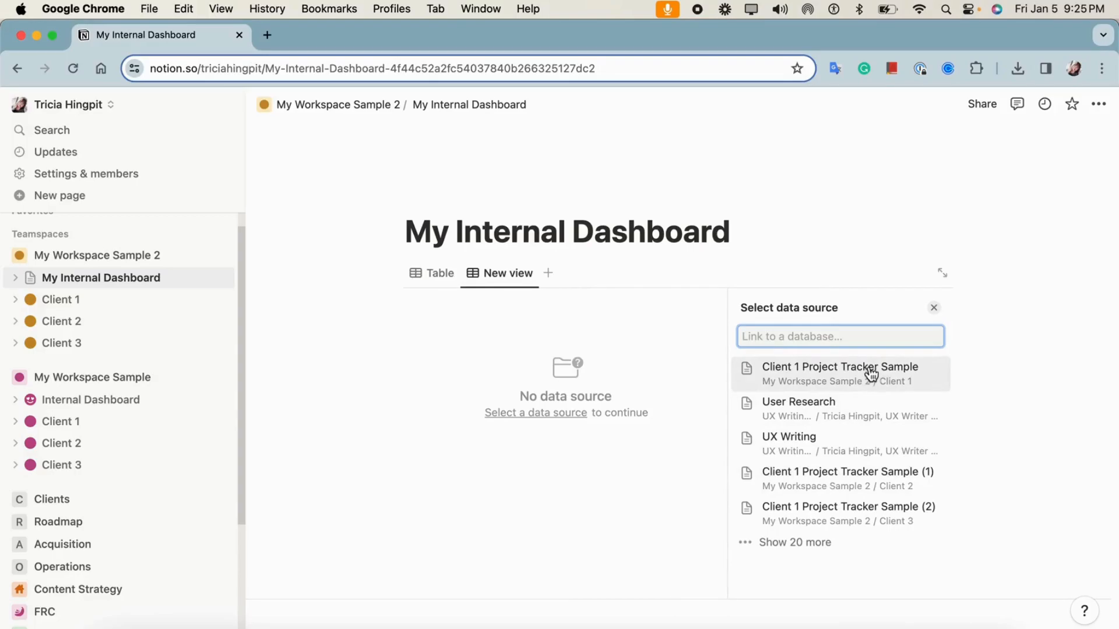
left_click(867, 484)
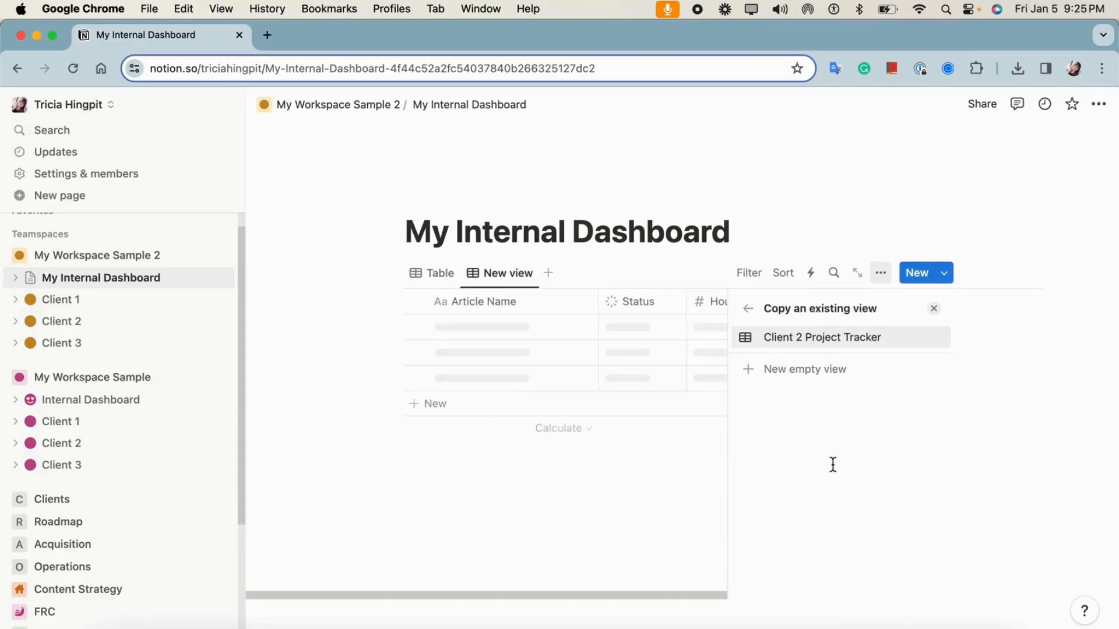
left_click(551, 278)
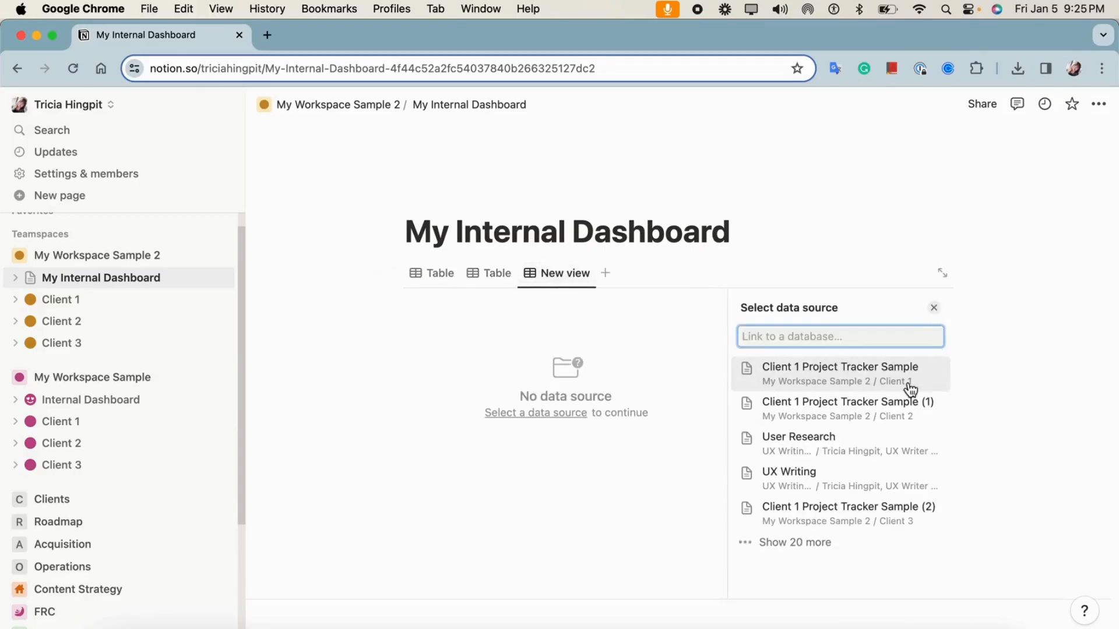
left_click(902, 528)
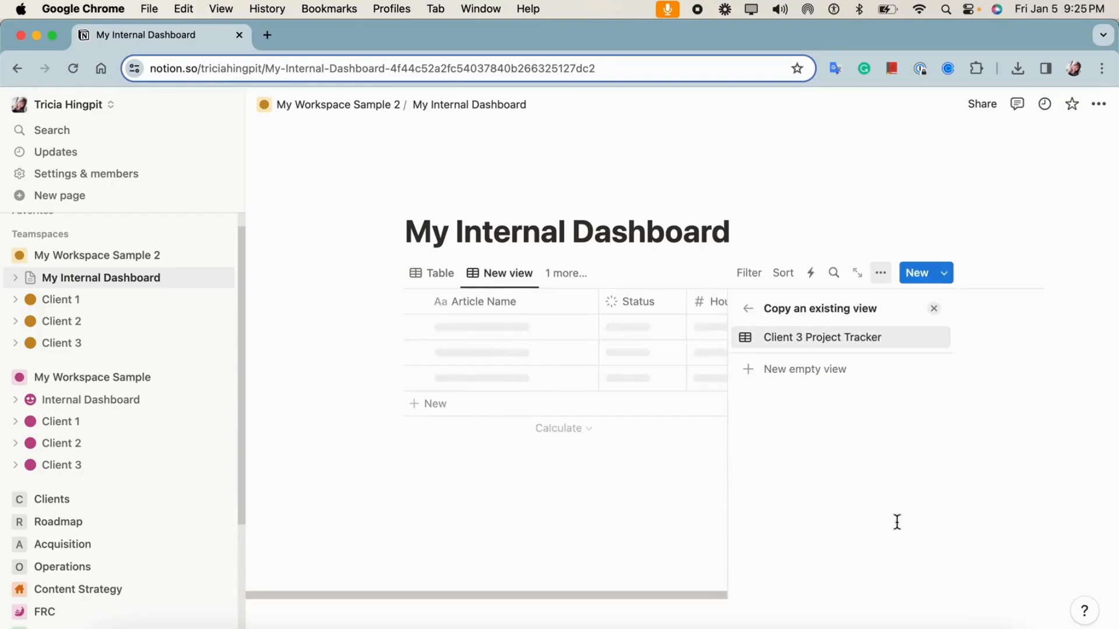
Step: Set the My Internal Dashboard page to full width and collapse the sidebar
left_click(1110, 121)
left_click(1099, 105)
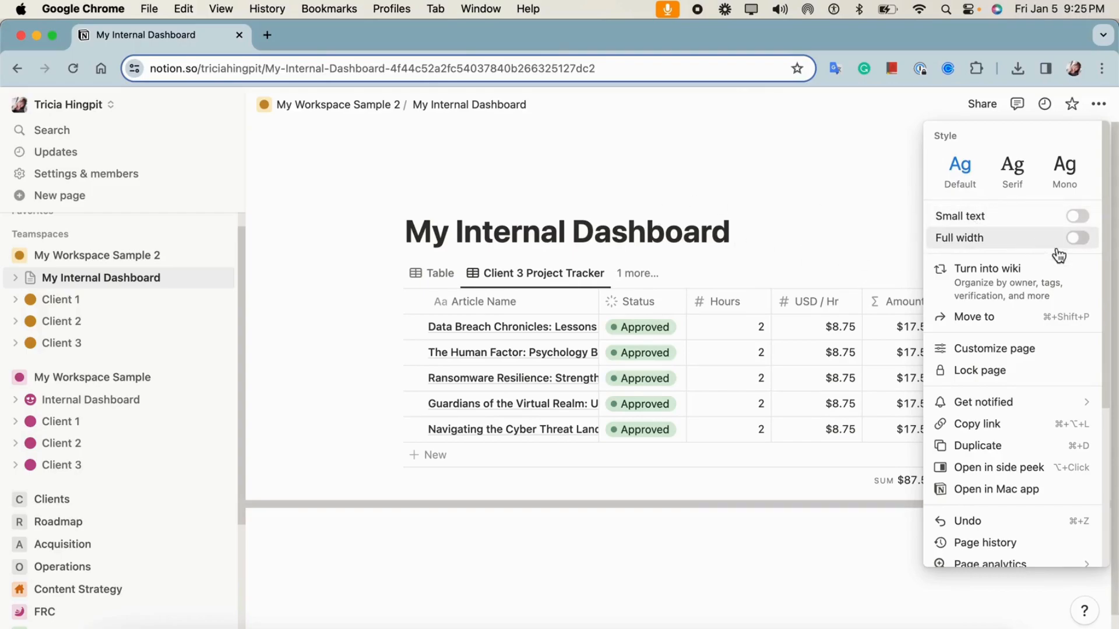
left_click(1077, 238)
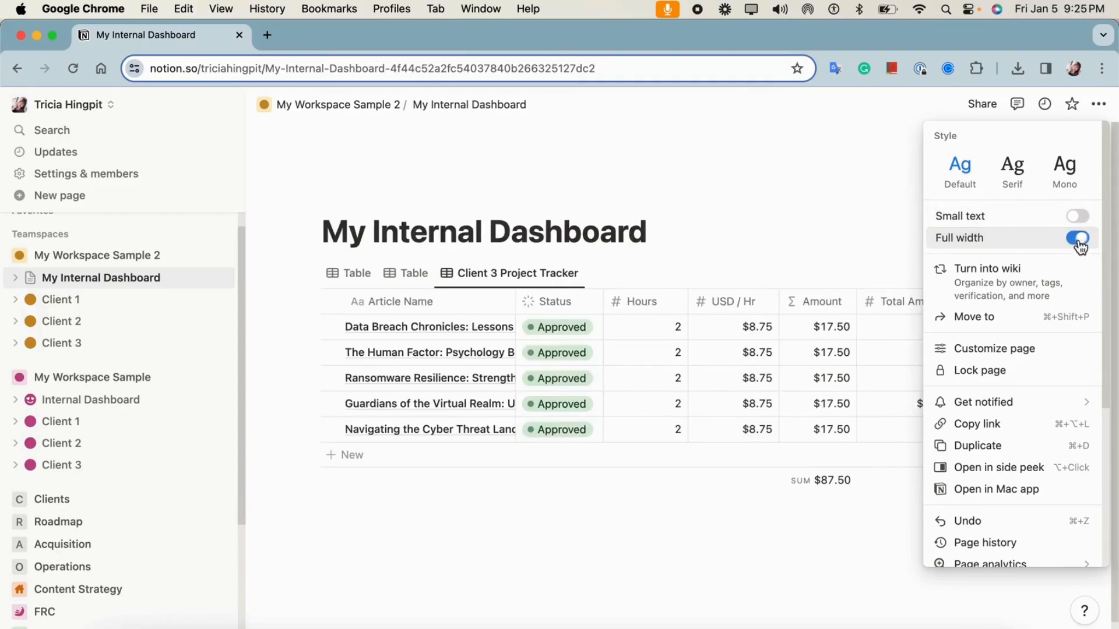
key("Escape")
left_click(226, 108)
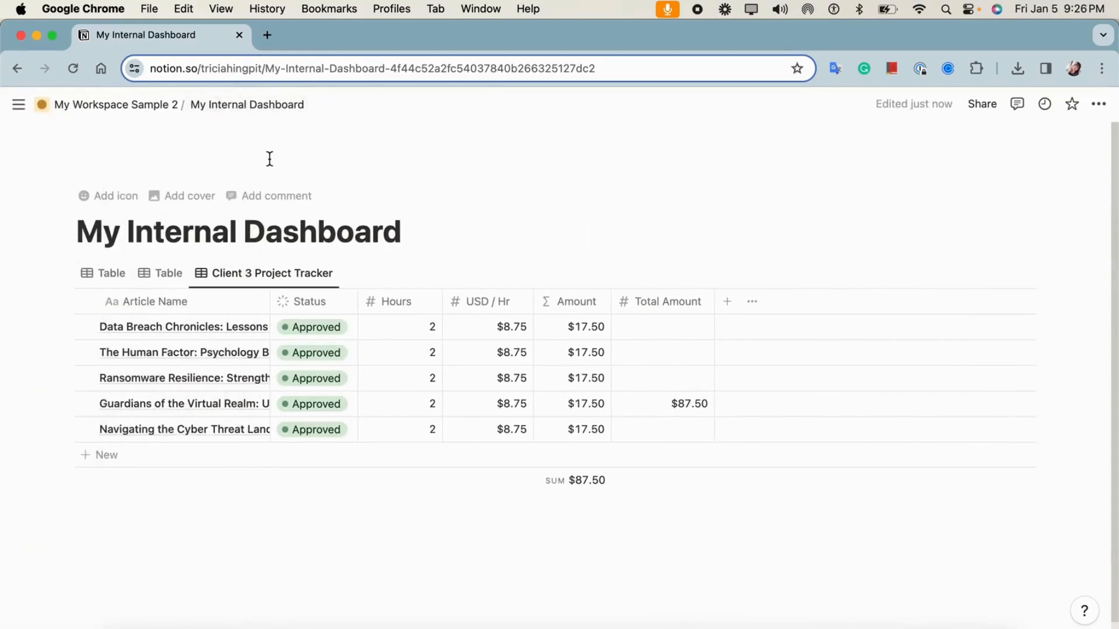
Step: Rename the dashboard's first linked table view as Client 1
left_click(110, 275)
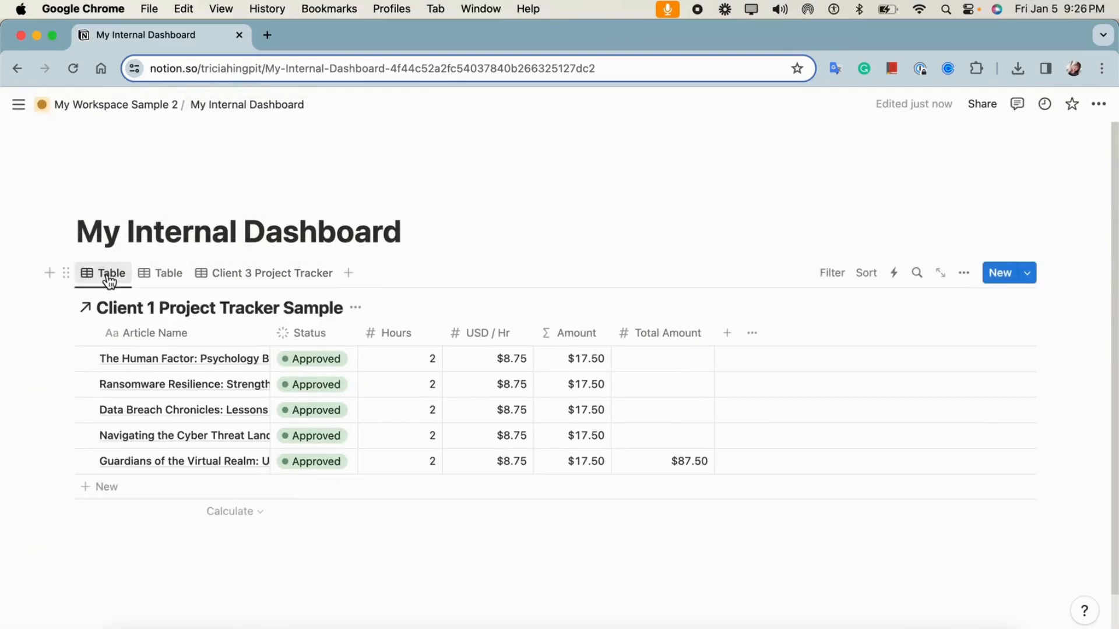
left_click(110, 278)
left_click(132, 303)
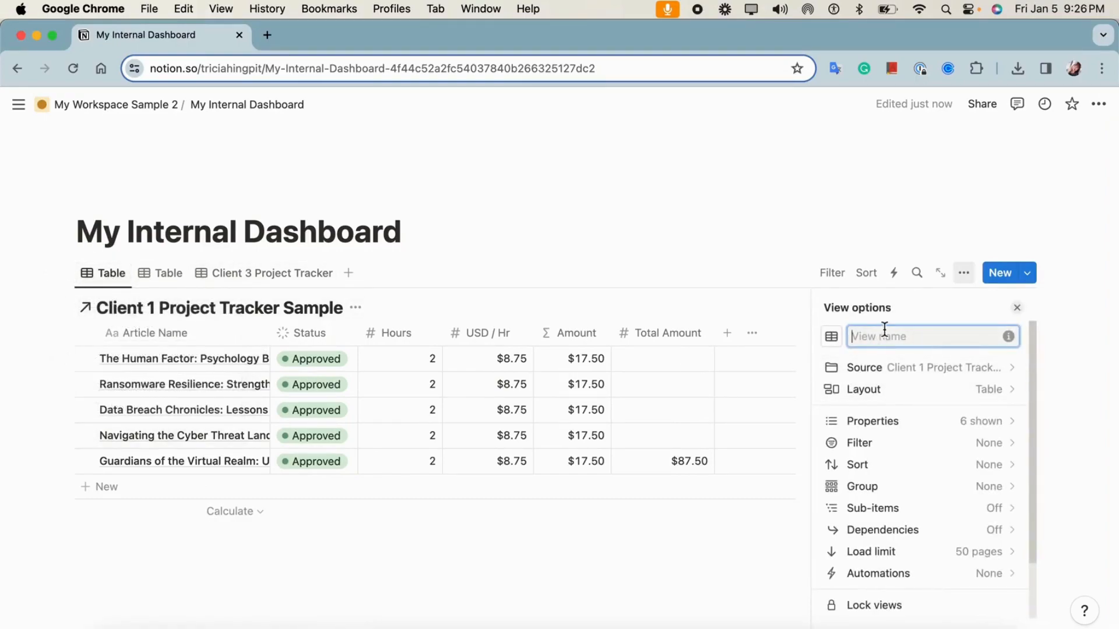
type("Client")
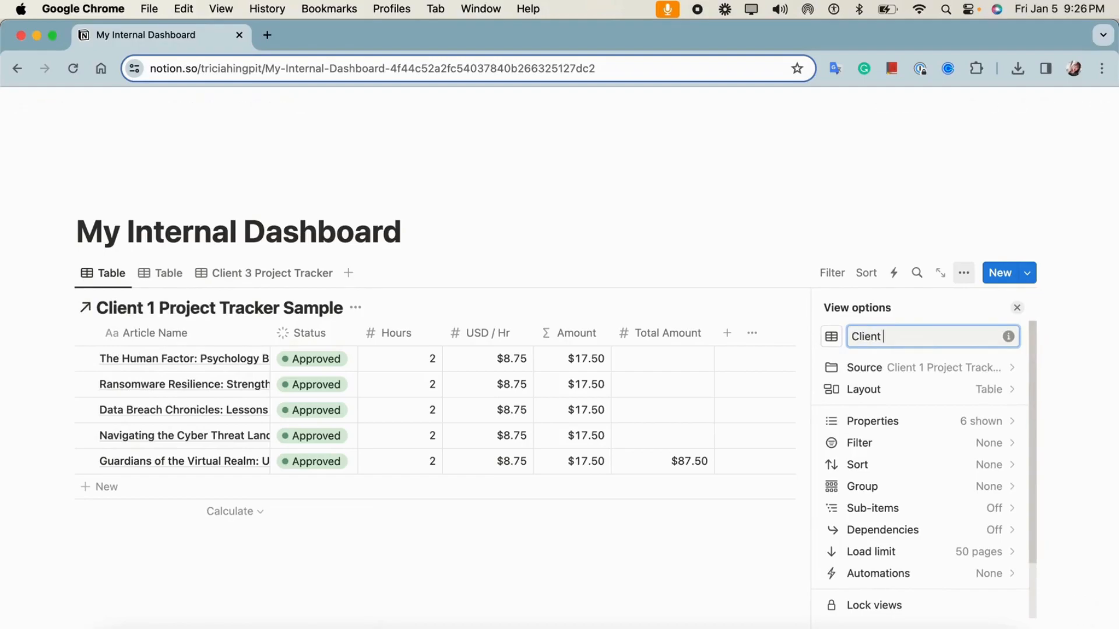
Step: Rename the dashboard's second linked table view as Client 2
left_click(175, 273)
left_click(177, 272)
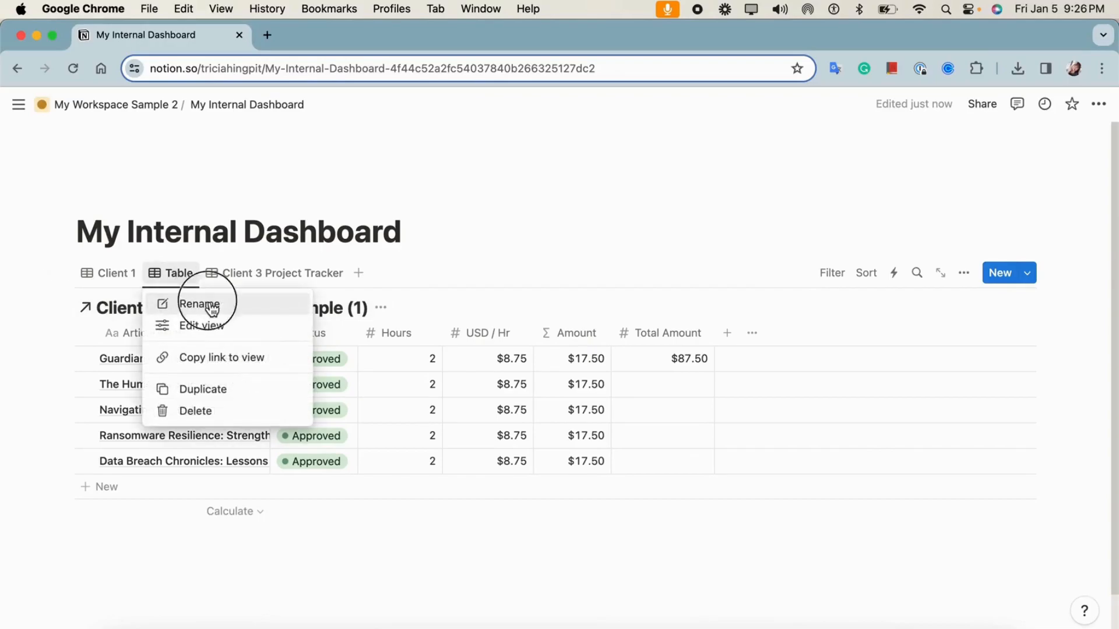
left_click(199, 325)
type("Client 2")
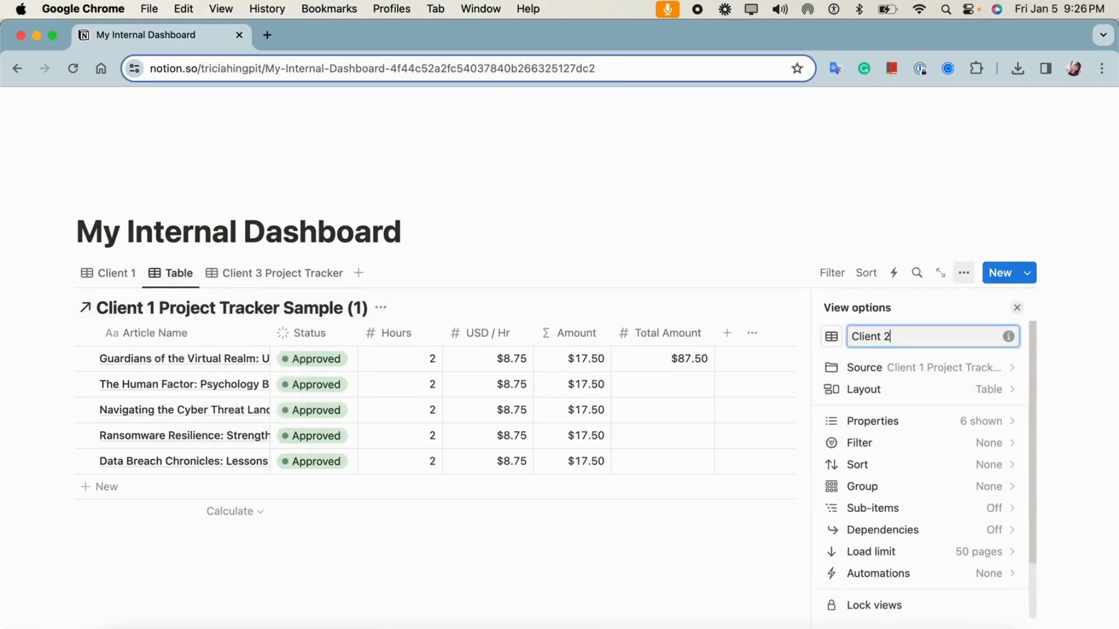
Step: Shorten the name of the dashboard's third linked view to Client 3
left_click(260, 260)
left_click(265, 276)
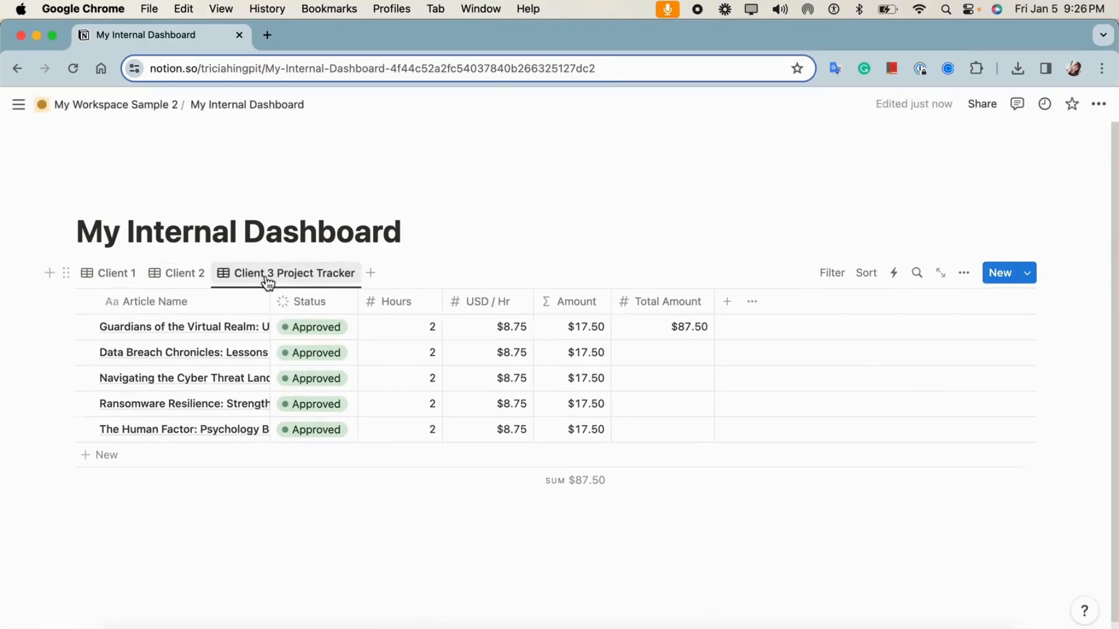
left_click(315, 274)
left_click(298, 304)
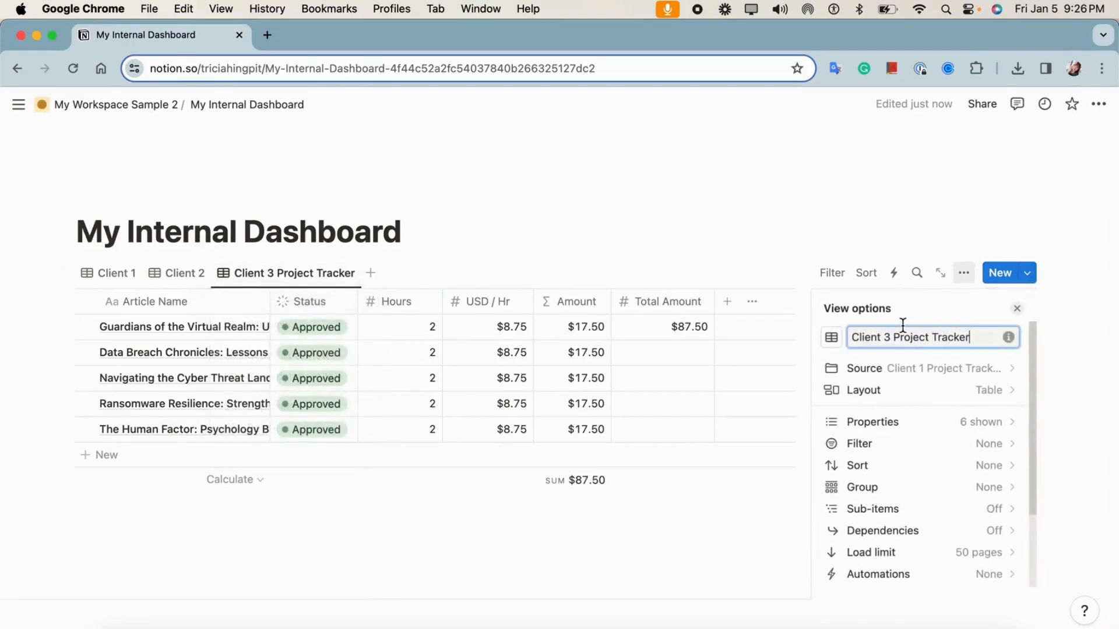
left_click_drag(892, 338, 998, 336)
key("BackSpace")
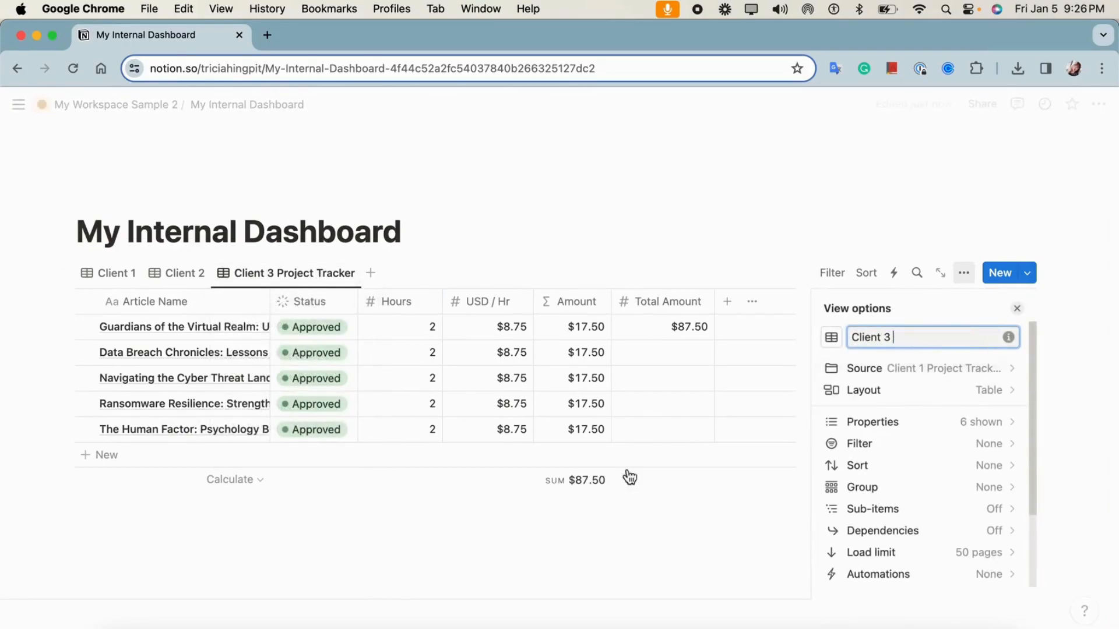
left_click(191, 578)
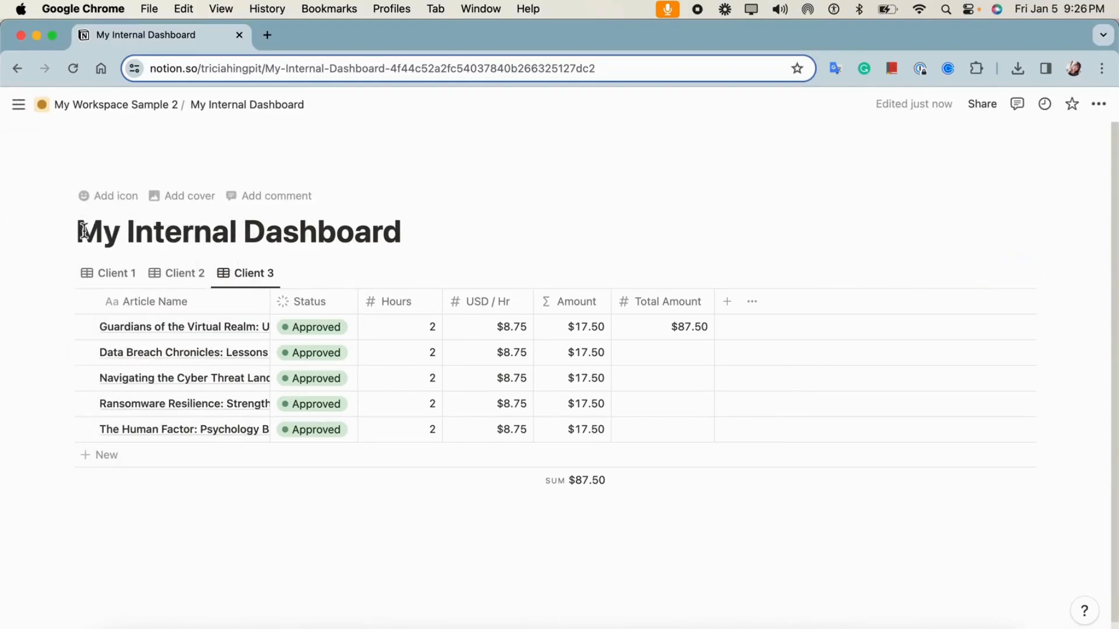
Step: Restore the sidebar and give the My Internal Dashboard page the smiley face icon from the icon set
mouse_move(3, 257)
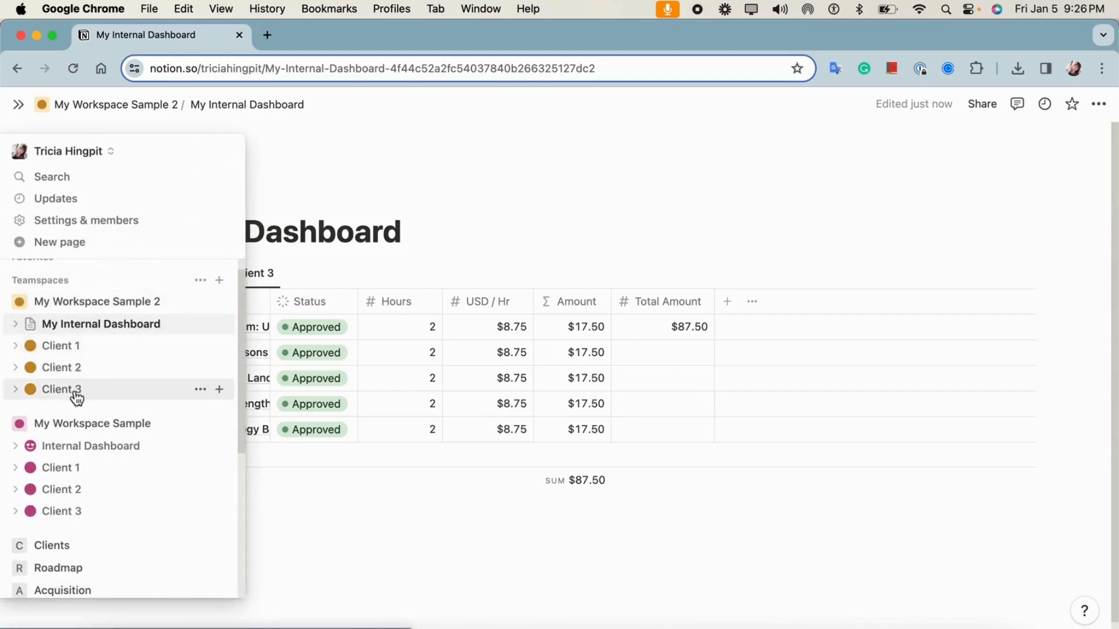
left_click(18, 105)
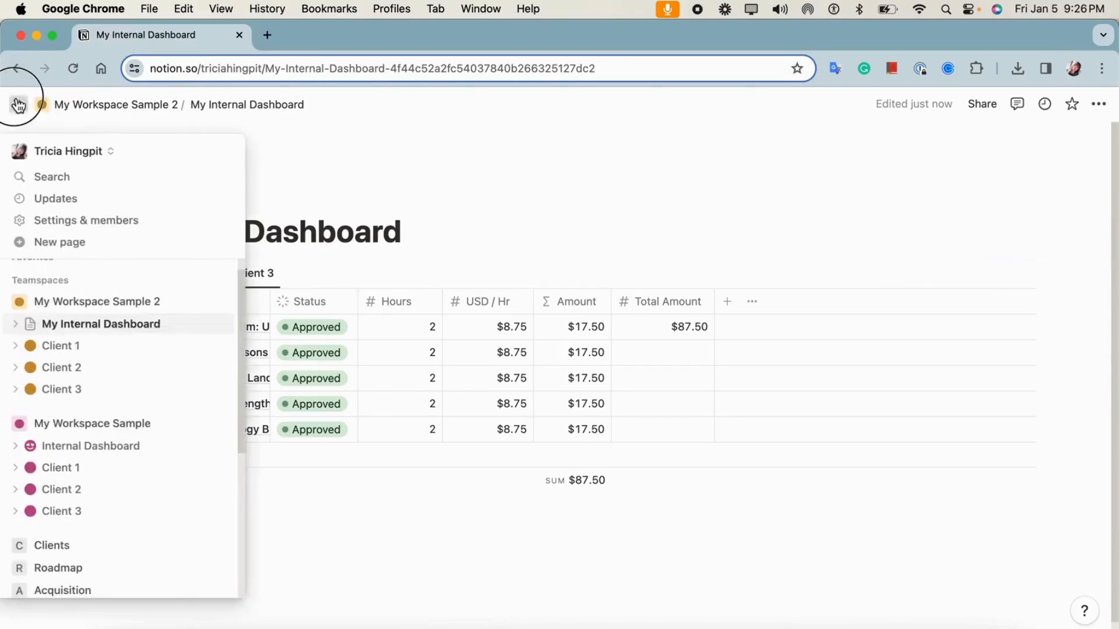
left_click(30, 279)
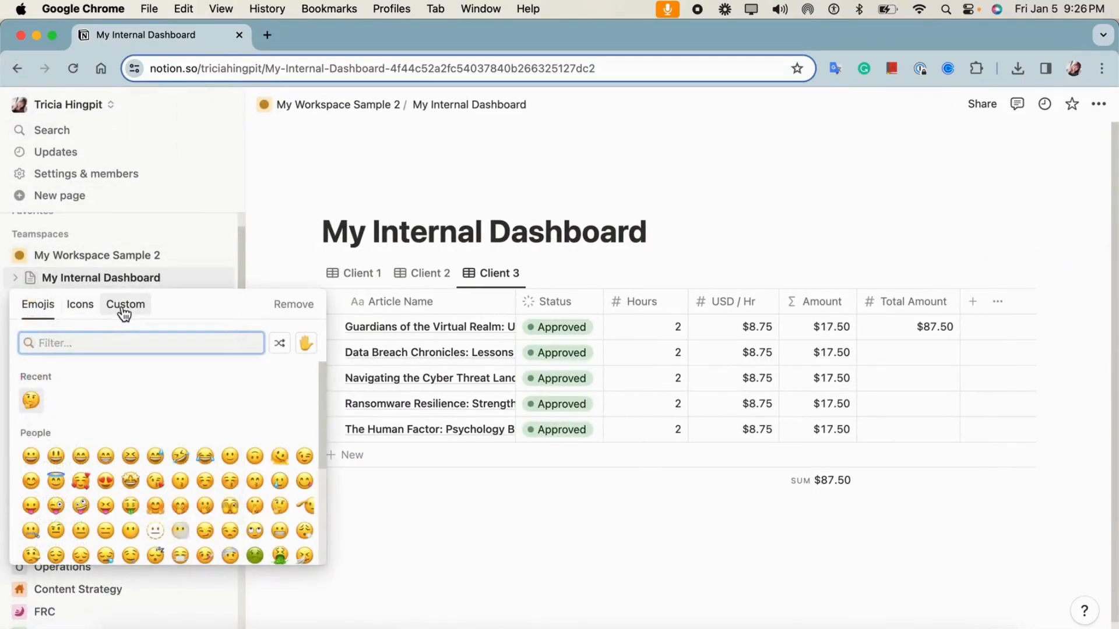
left_click(71, 309)
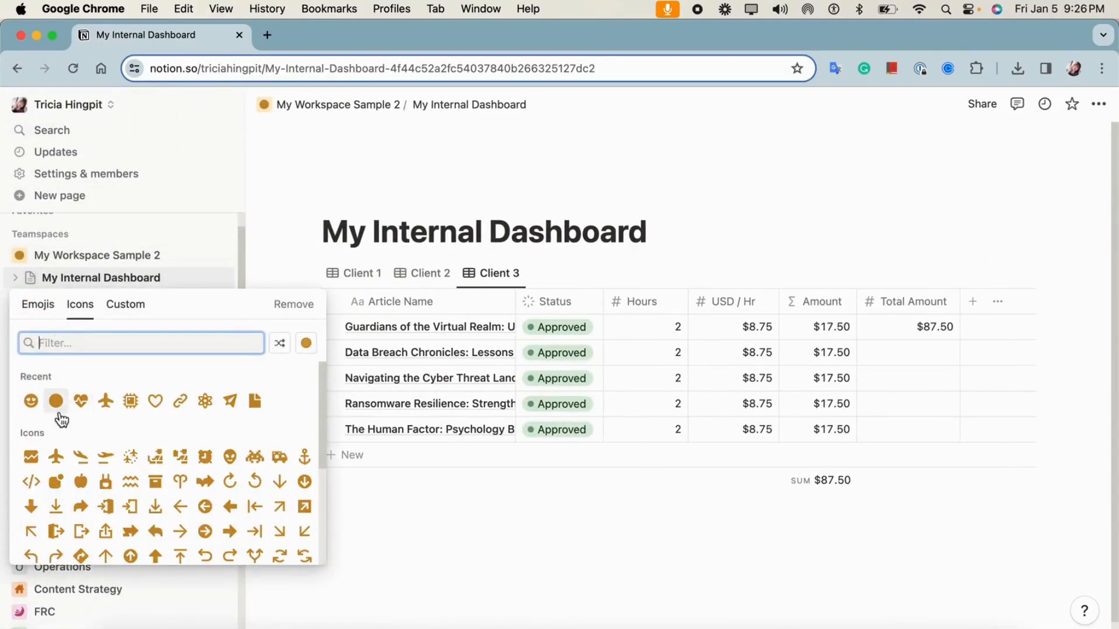
left_click(32, 401)
left_click(508, 598)
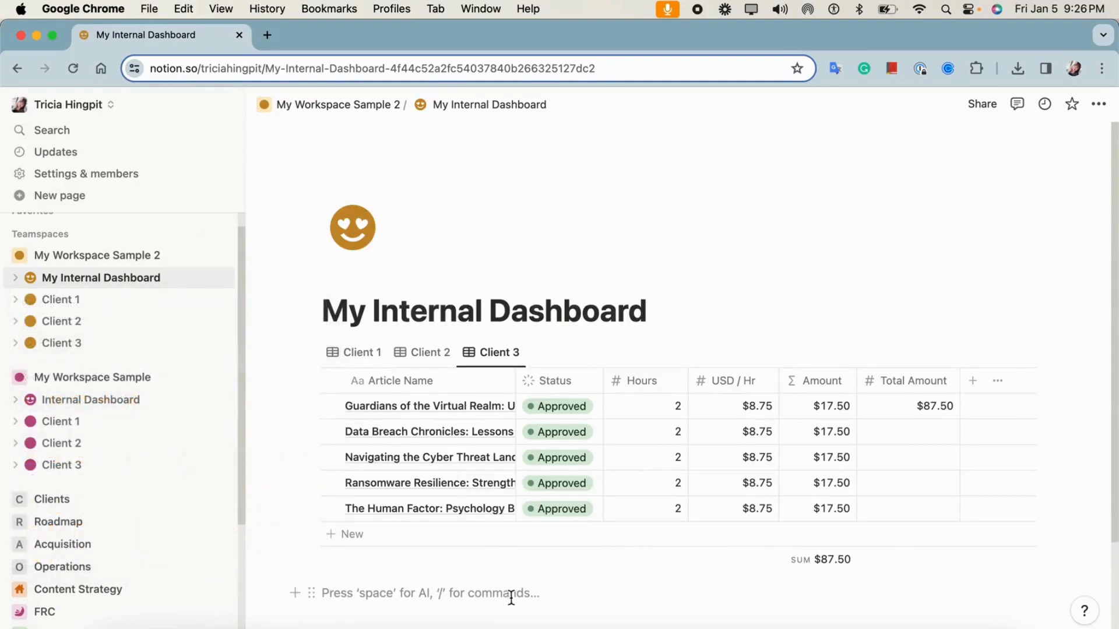
Step: In the dashboard's Client 1 view, set the status of The Human Factor article to Under Review
left_click(355, 352)
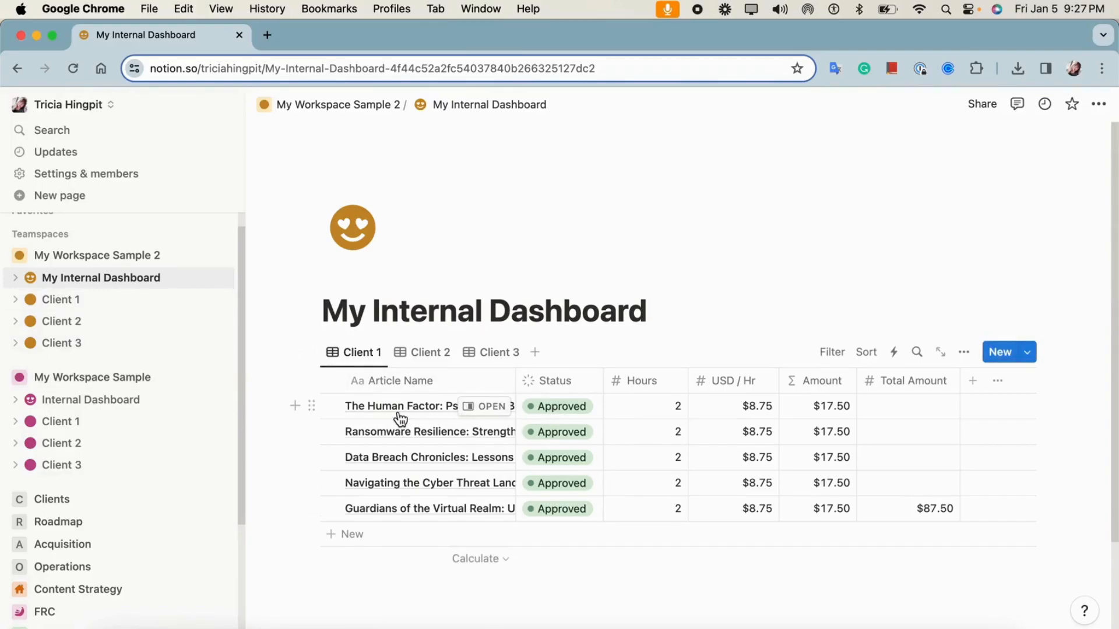
left_click(539, 411)
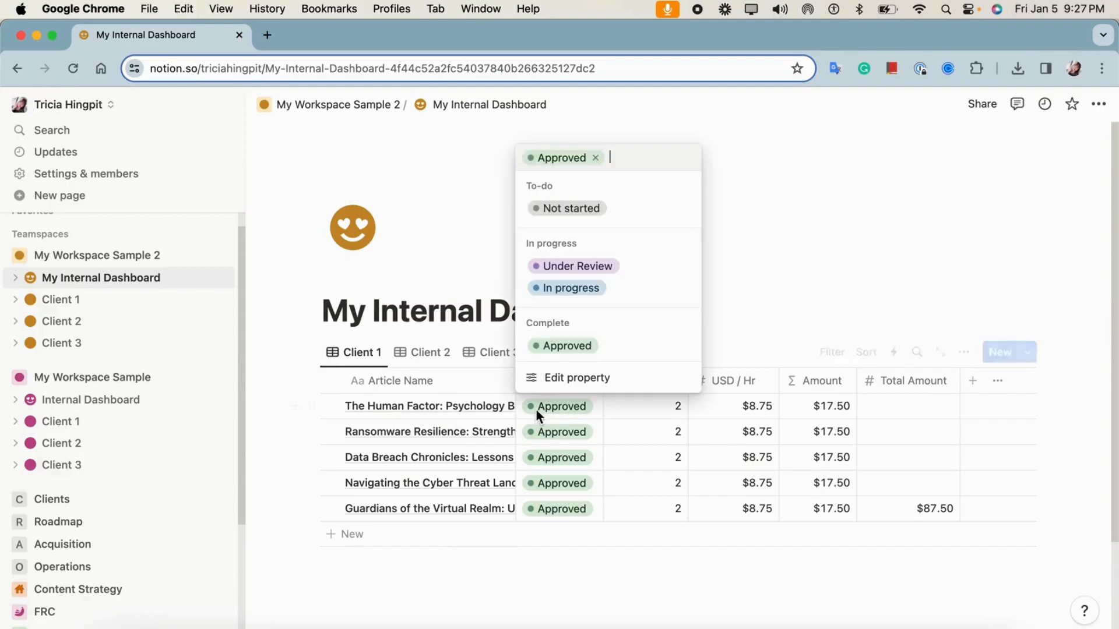
left_click(570, 269)
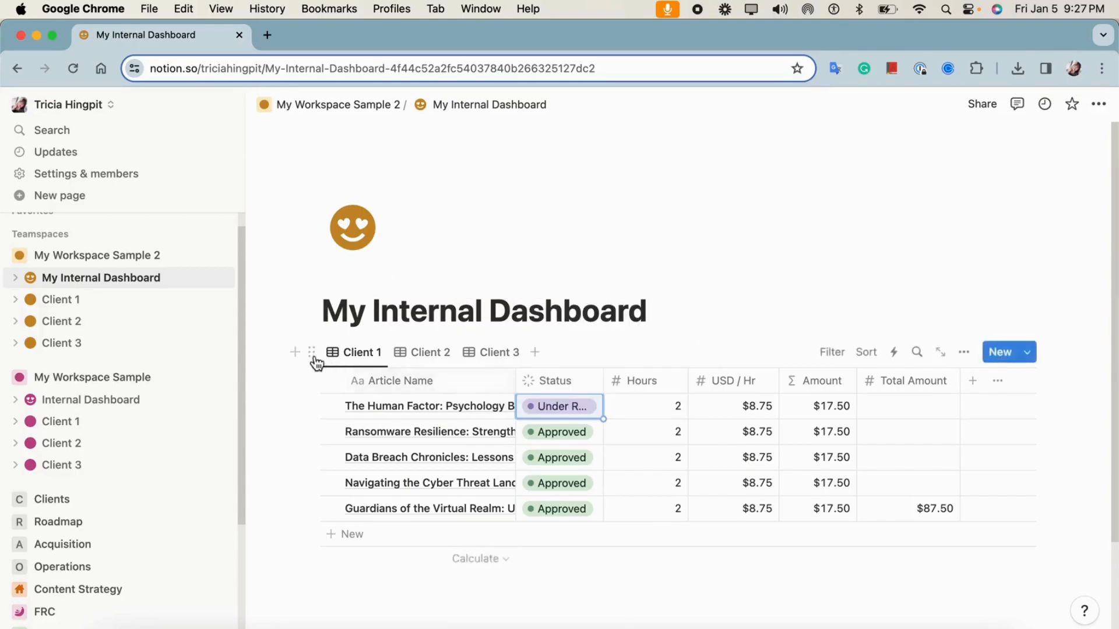
Step: Check The Human Factor article's status on the Client 1 page and return to My Internal Dashboard to review its table
left_click(82, 304)
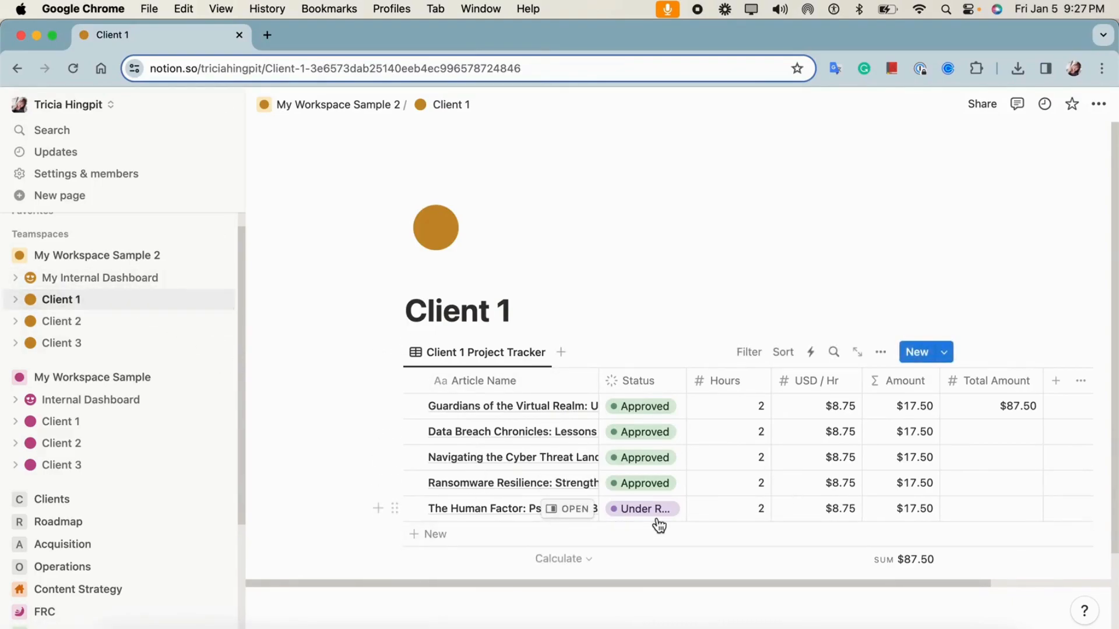
left_click(116, 280)
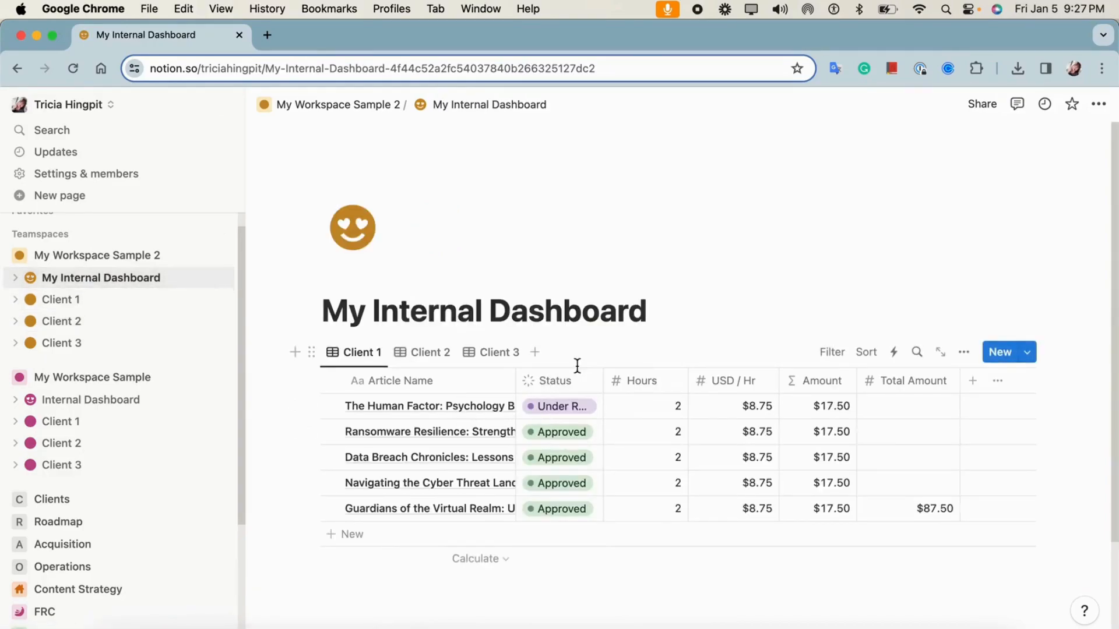
scroll(641, 426, "down", 3)
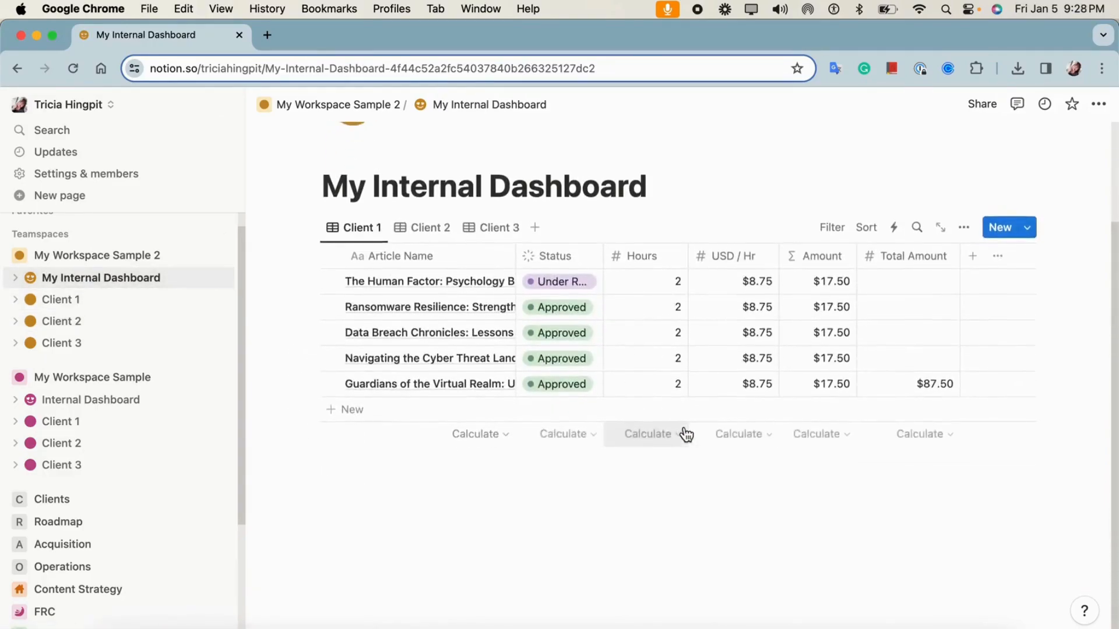
left_click(457, 537)
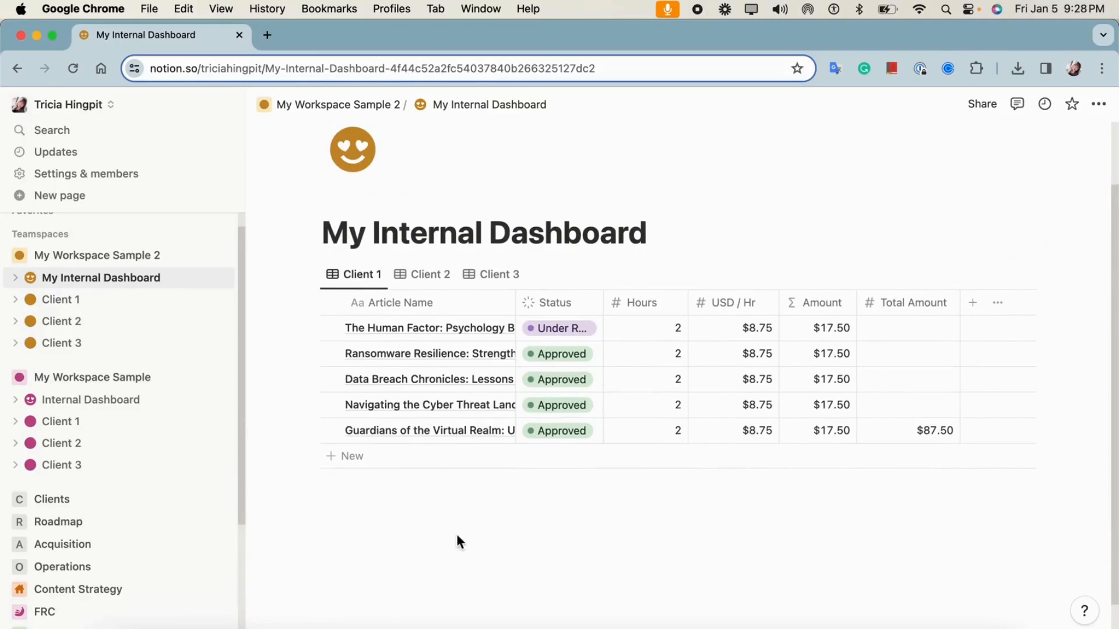